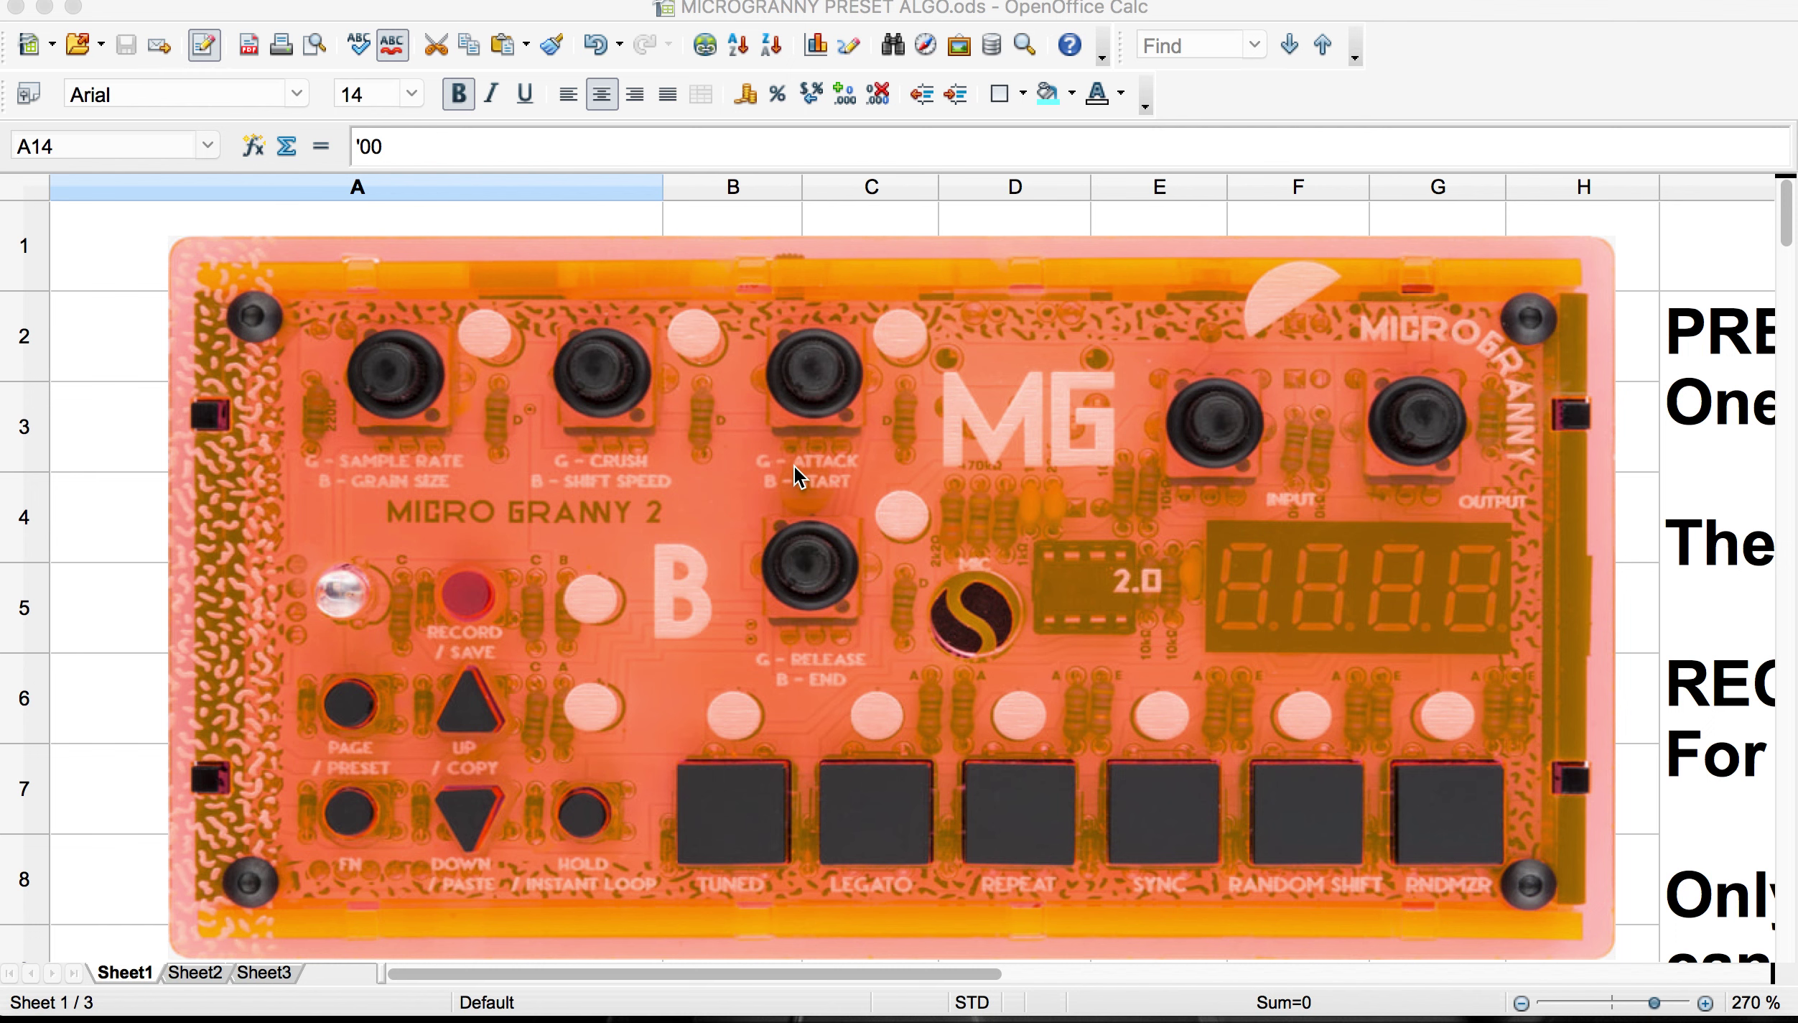
Scroll across to column I to read the notes on 6-sound presets and banks 0-9.
scroll(793, 466, right, 10)
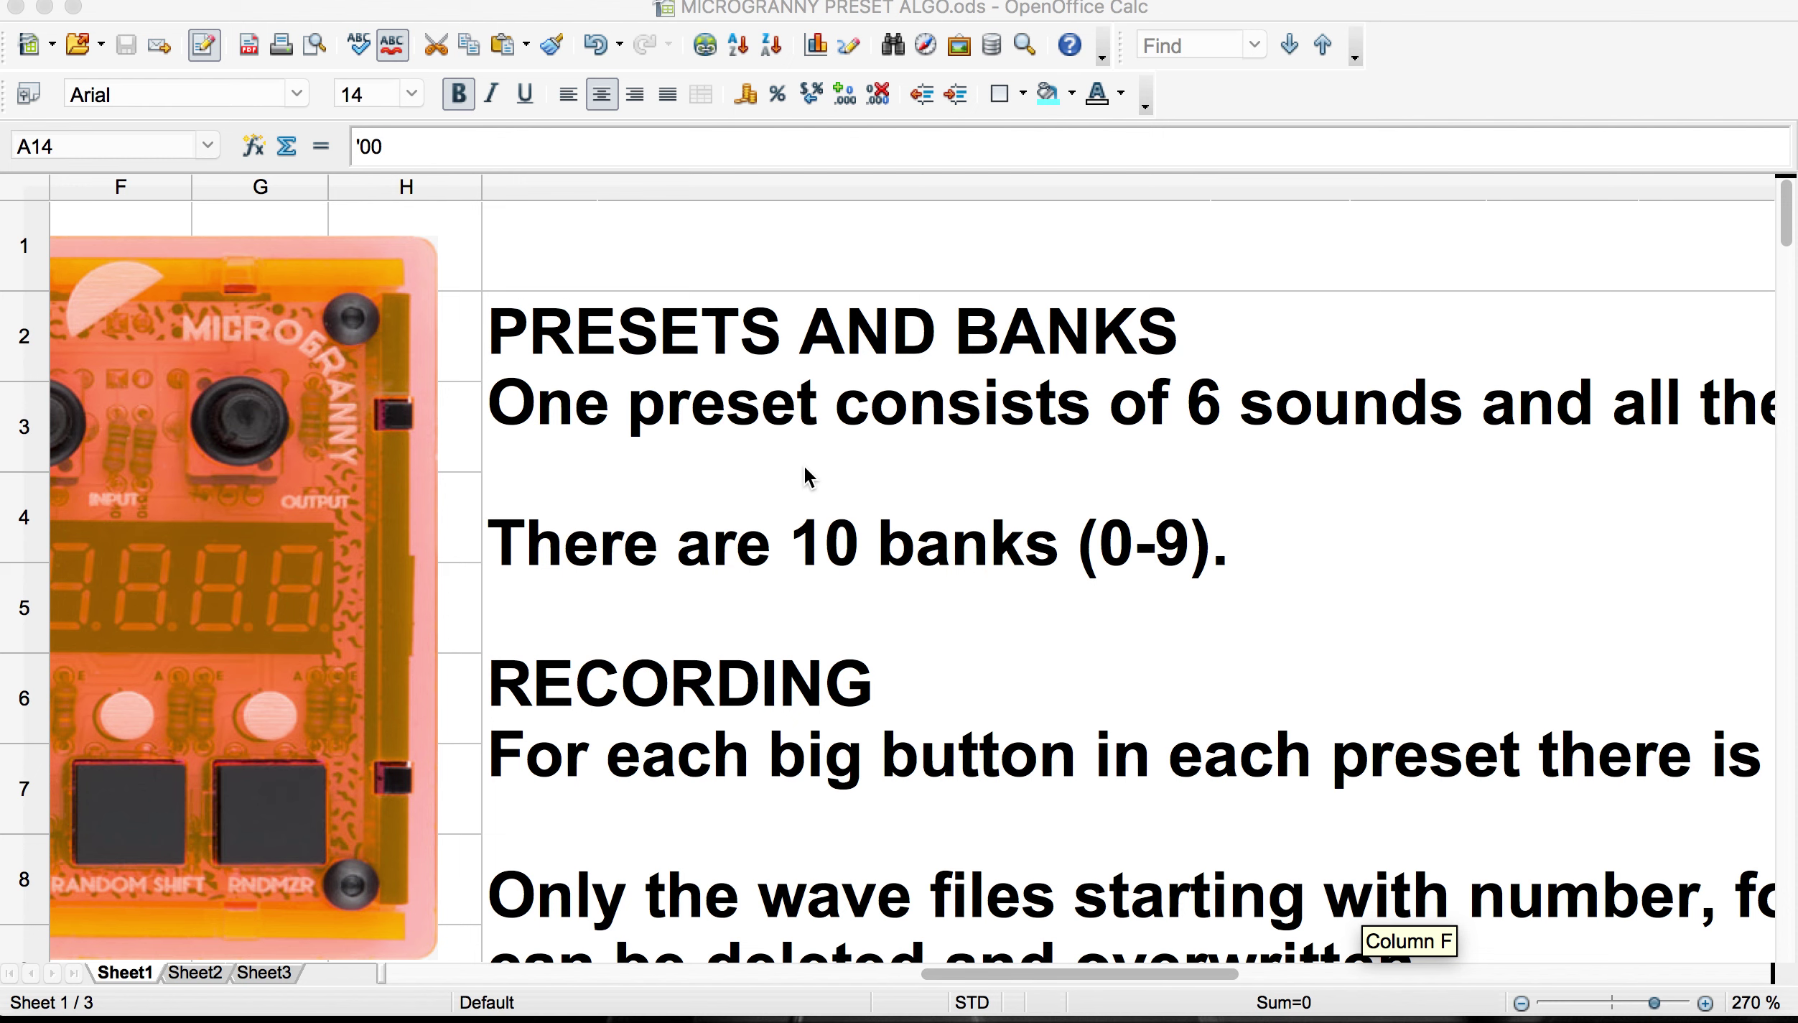
scroll(810, 466, down, 5)
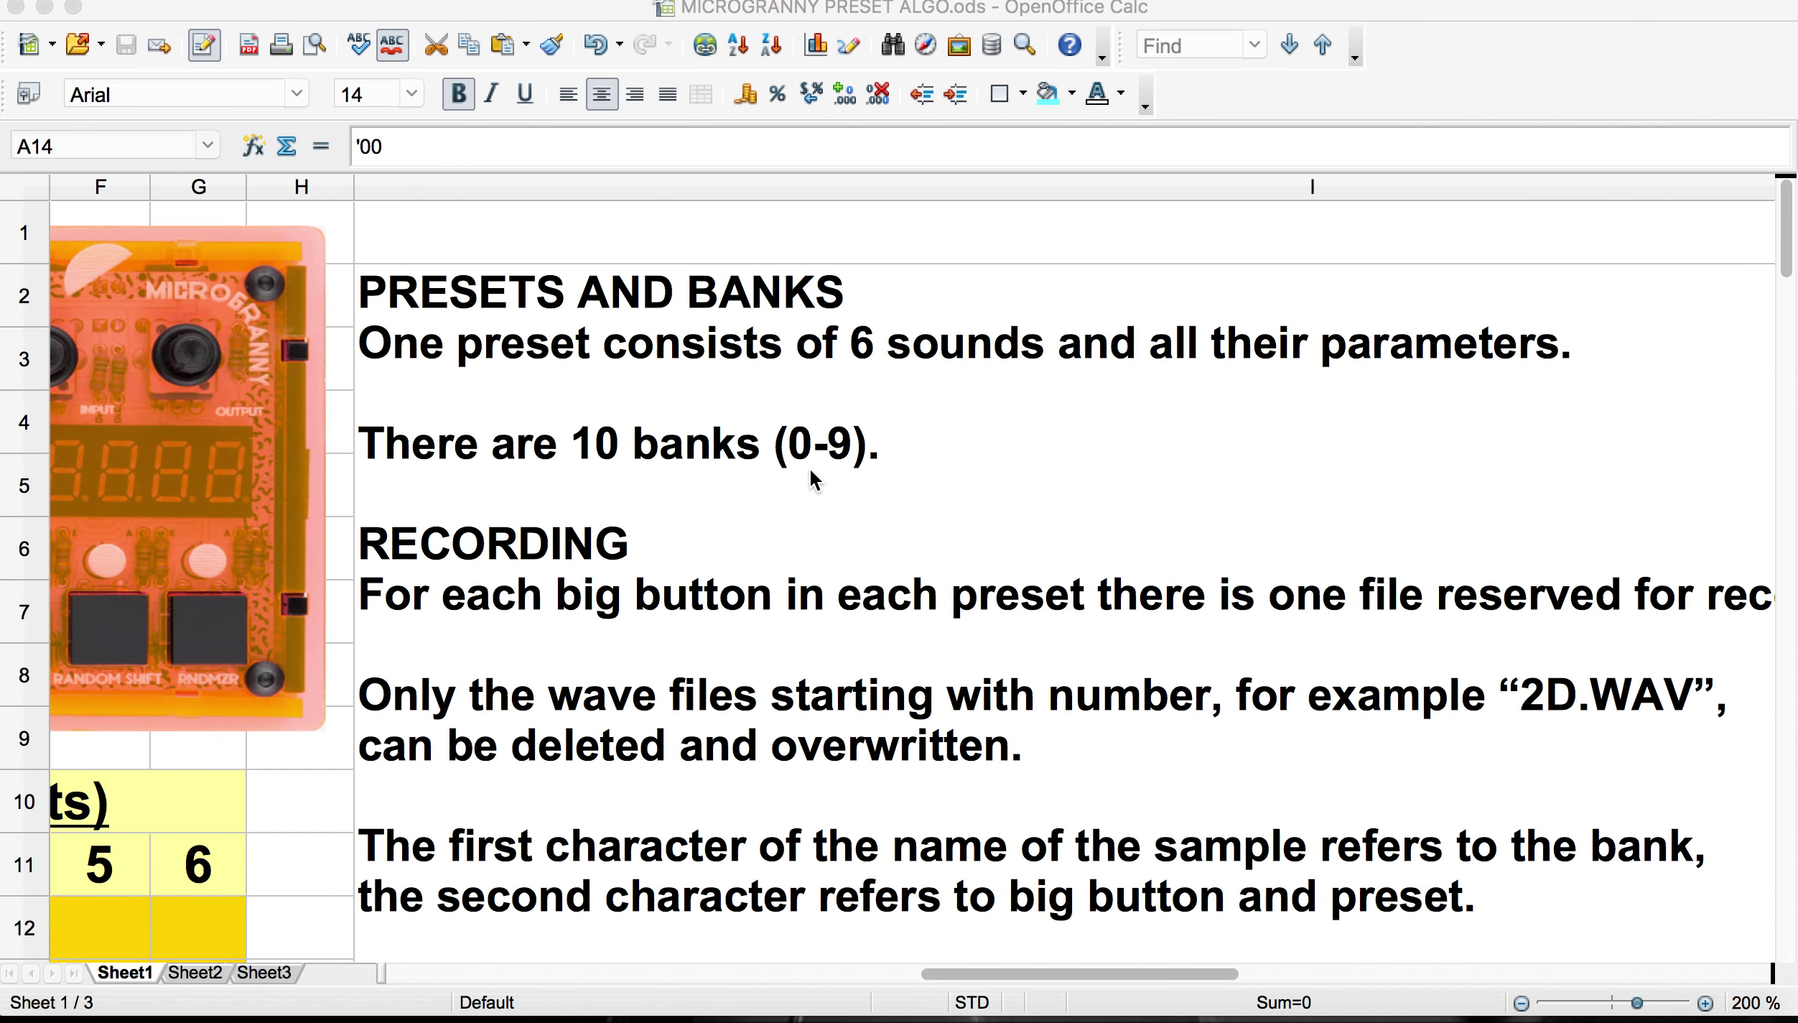
scroll(809, 466, down, 1)
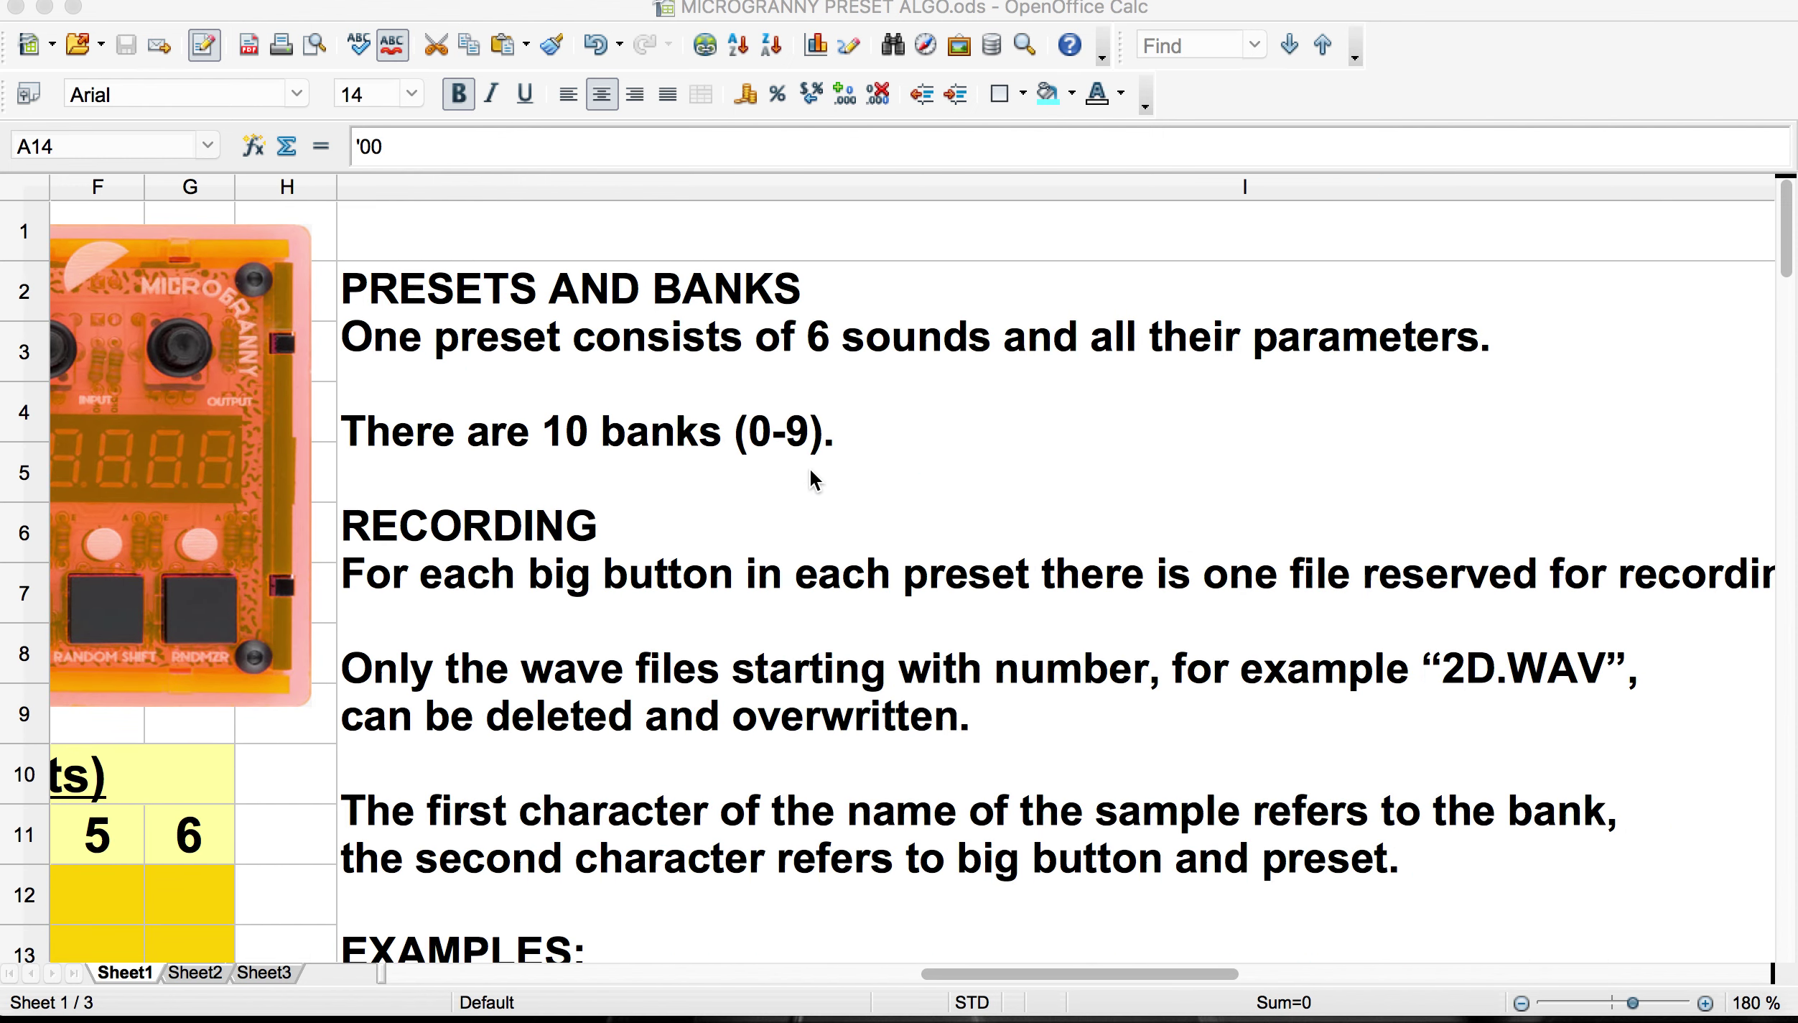
scroll(810, 466, down, 2)
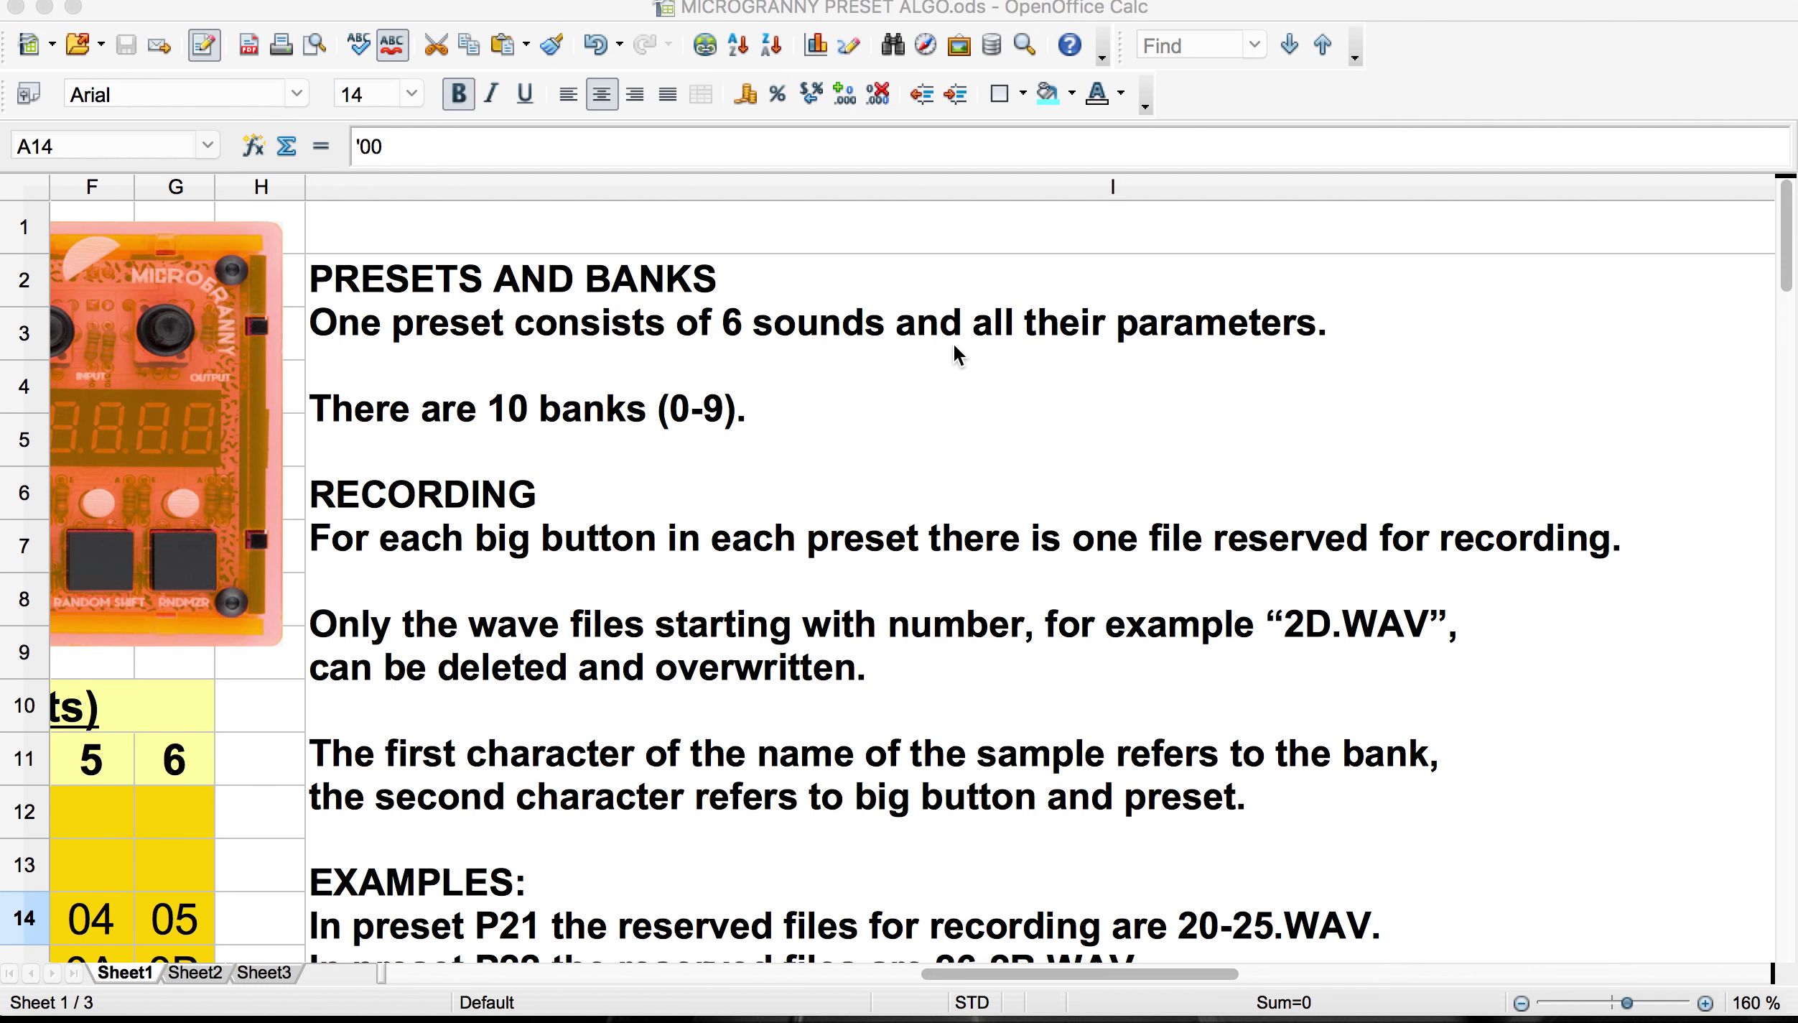
scroll(692, 368, left, 5)
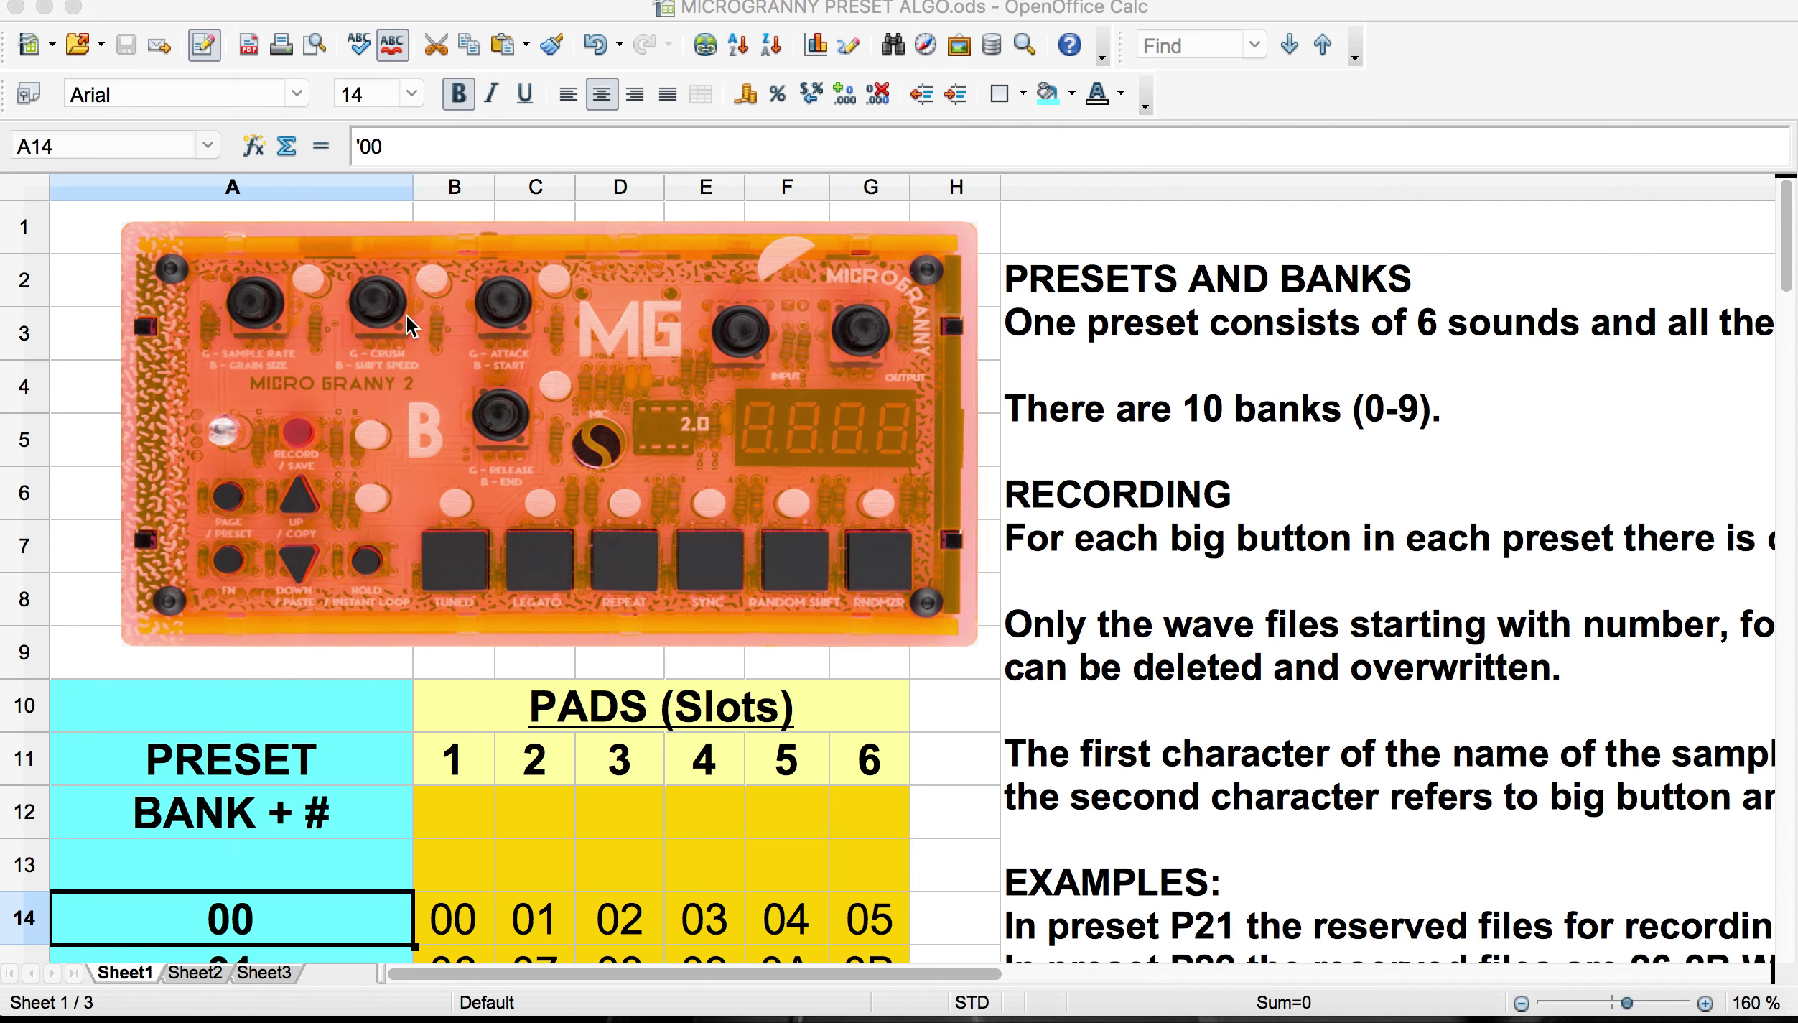
scroll(1028, 361, right, 3)
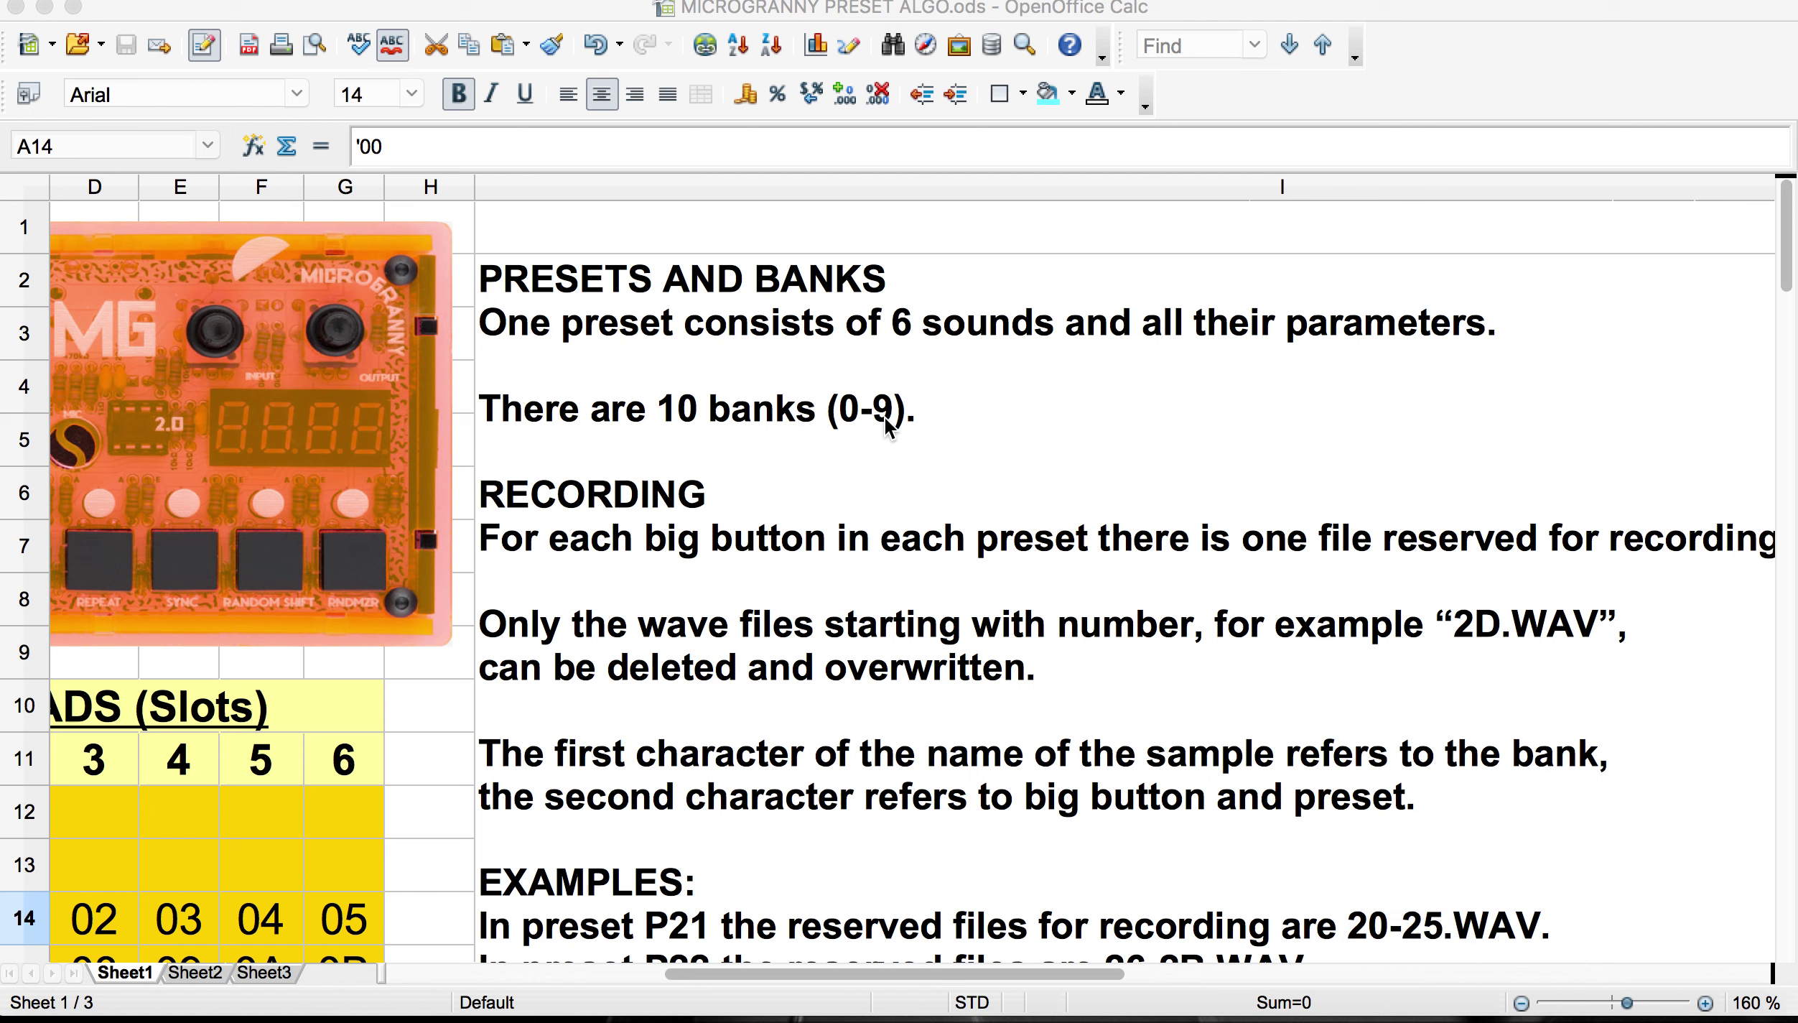
Scroll down column I to rows 10–23, showing the P21, P22 and P23 recording-file examples.
scroll(793, 431, down, 2)
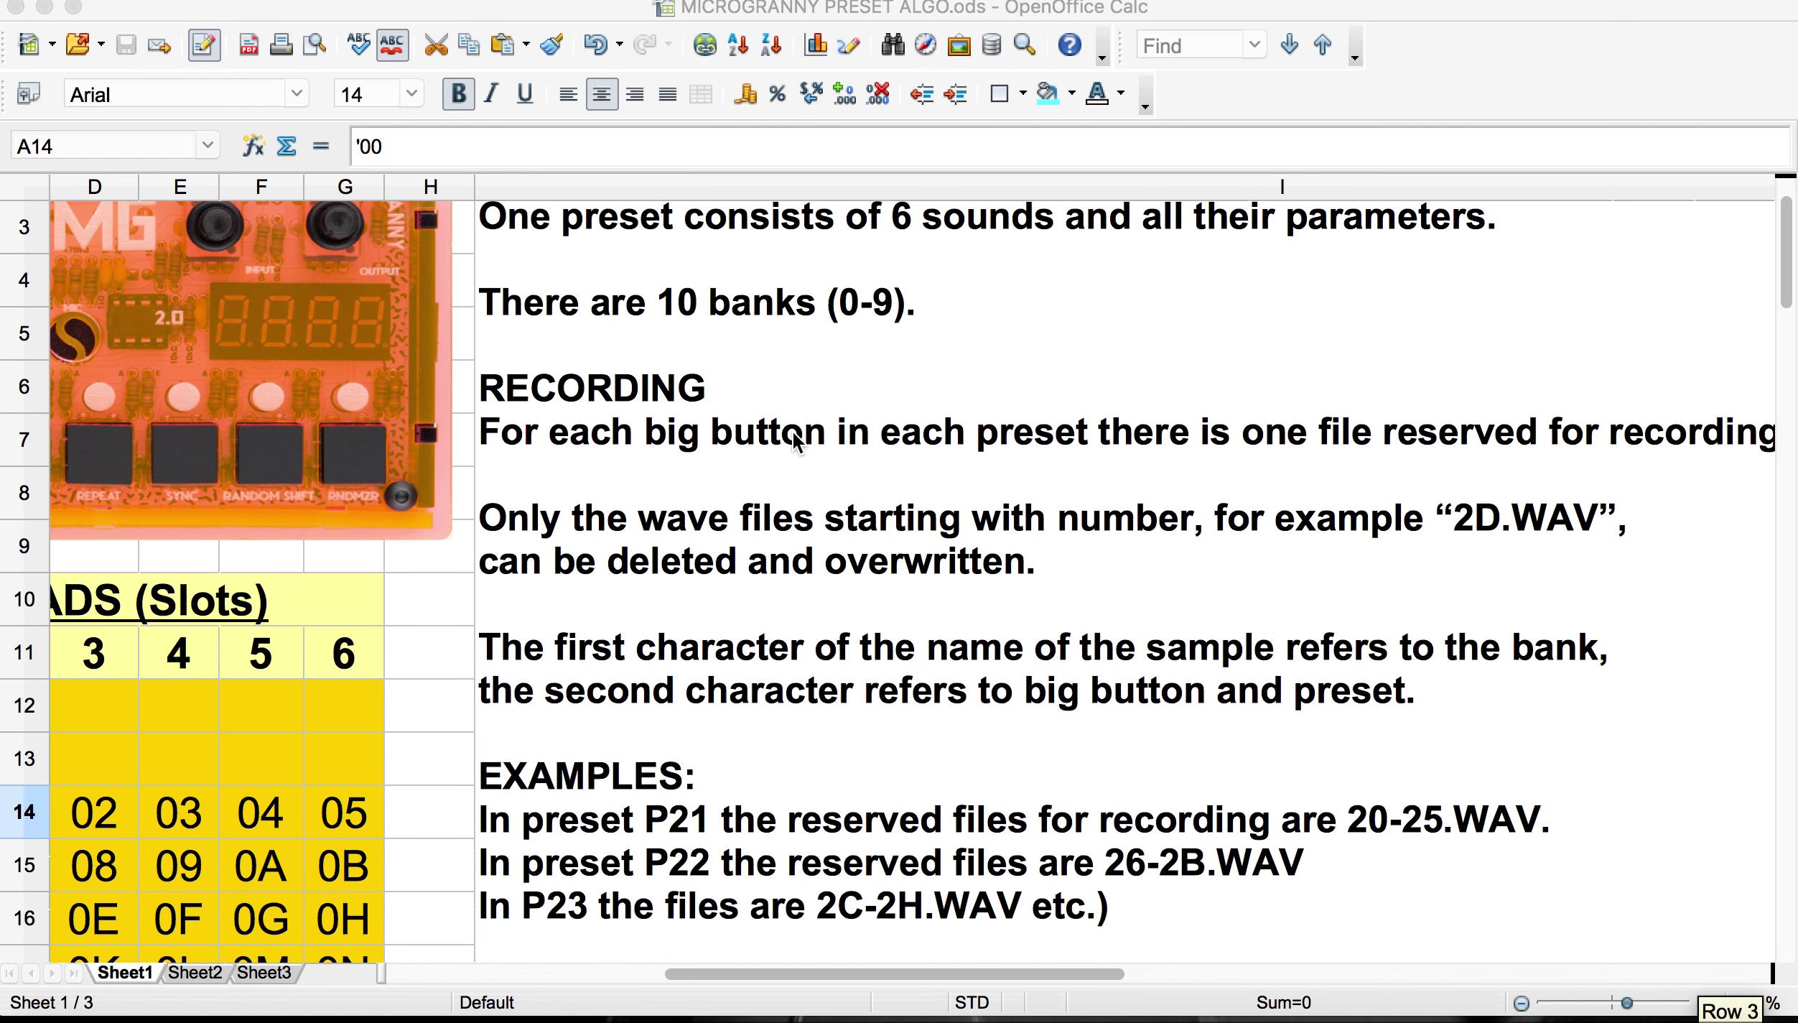
scroll(357, 488, left, 2)
scroll(357, 487, left, 1)
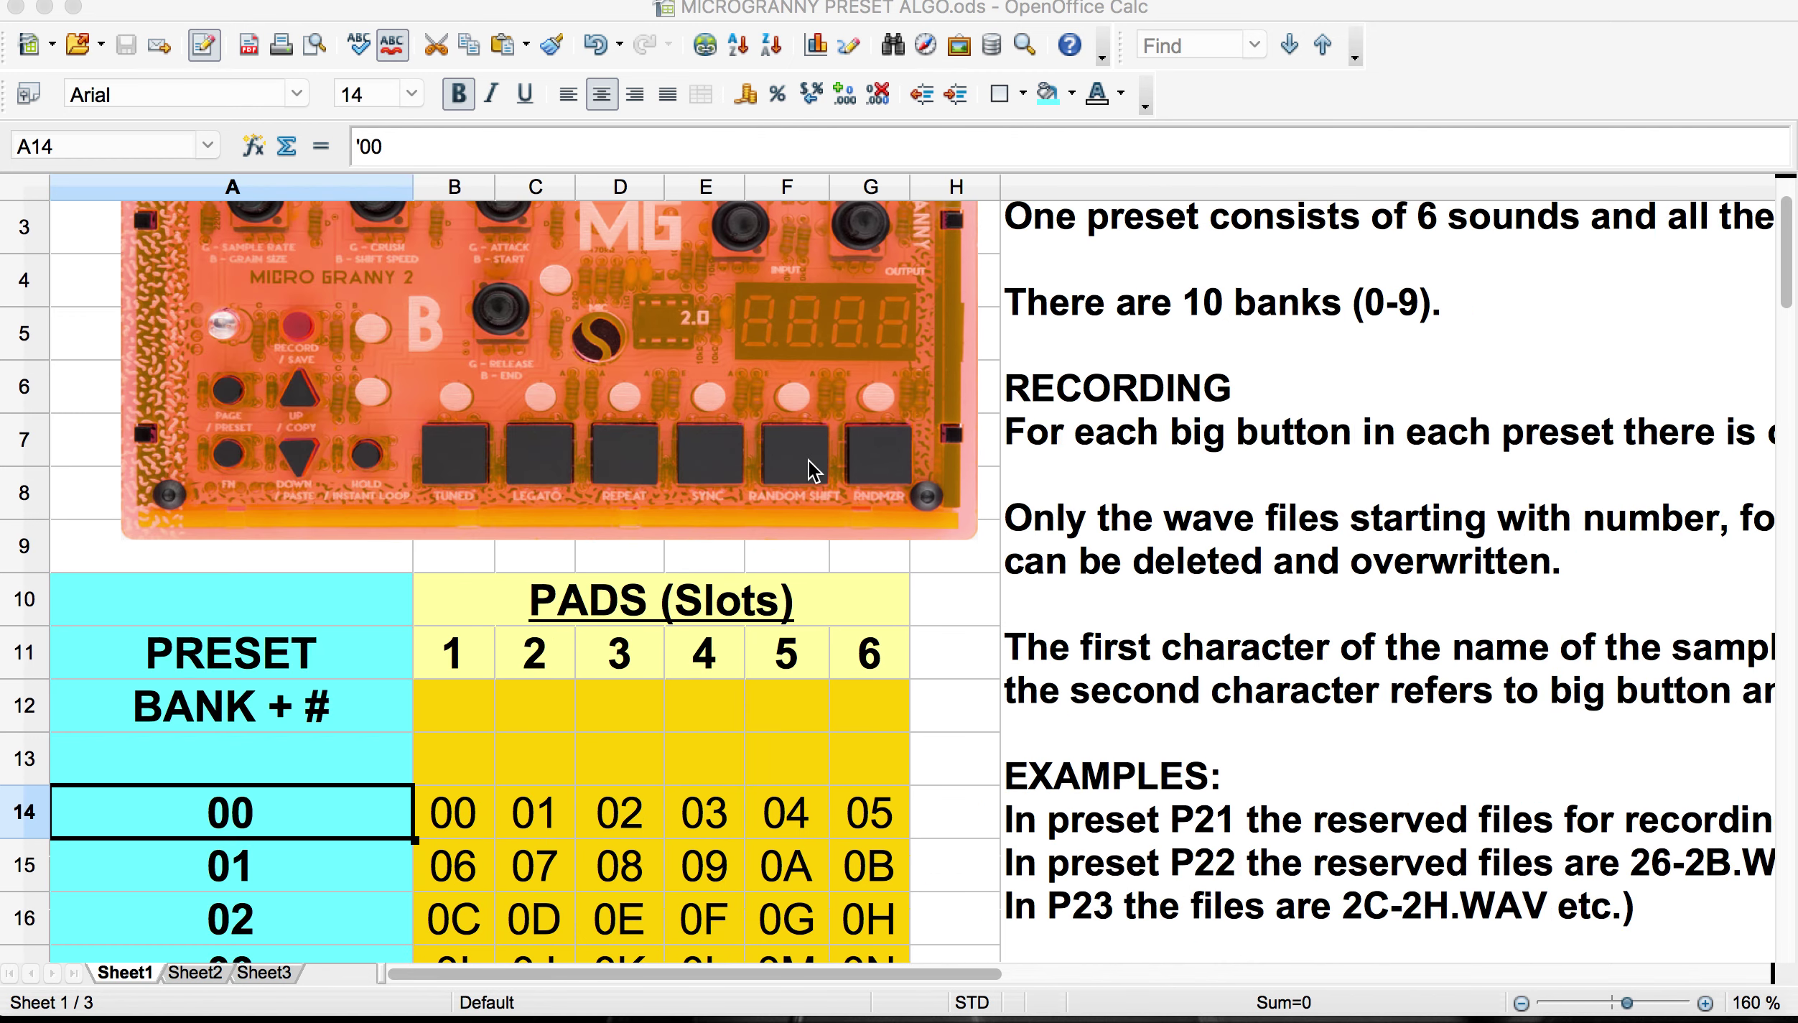
scroll(820, 457, right, 6)
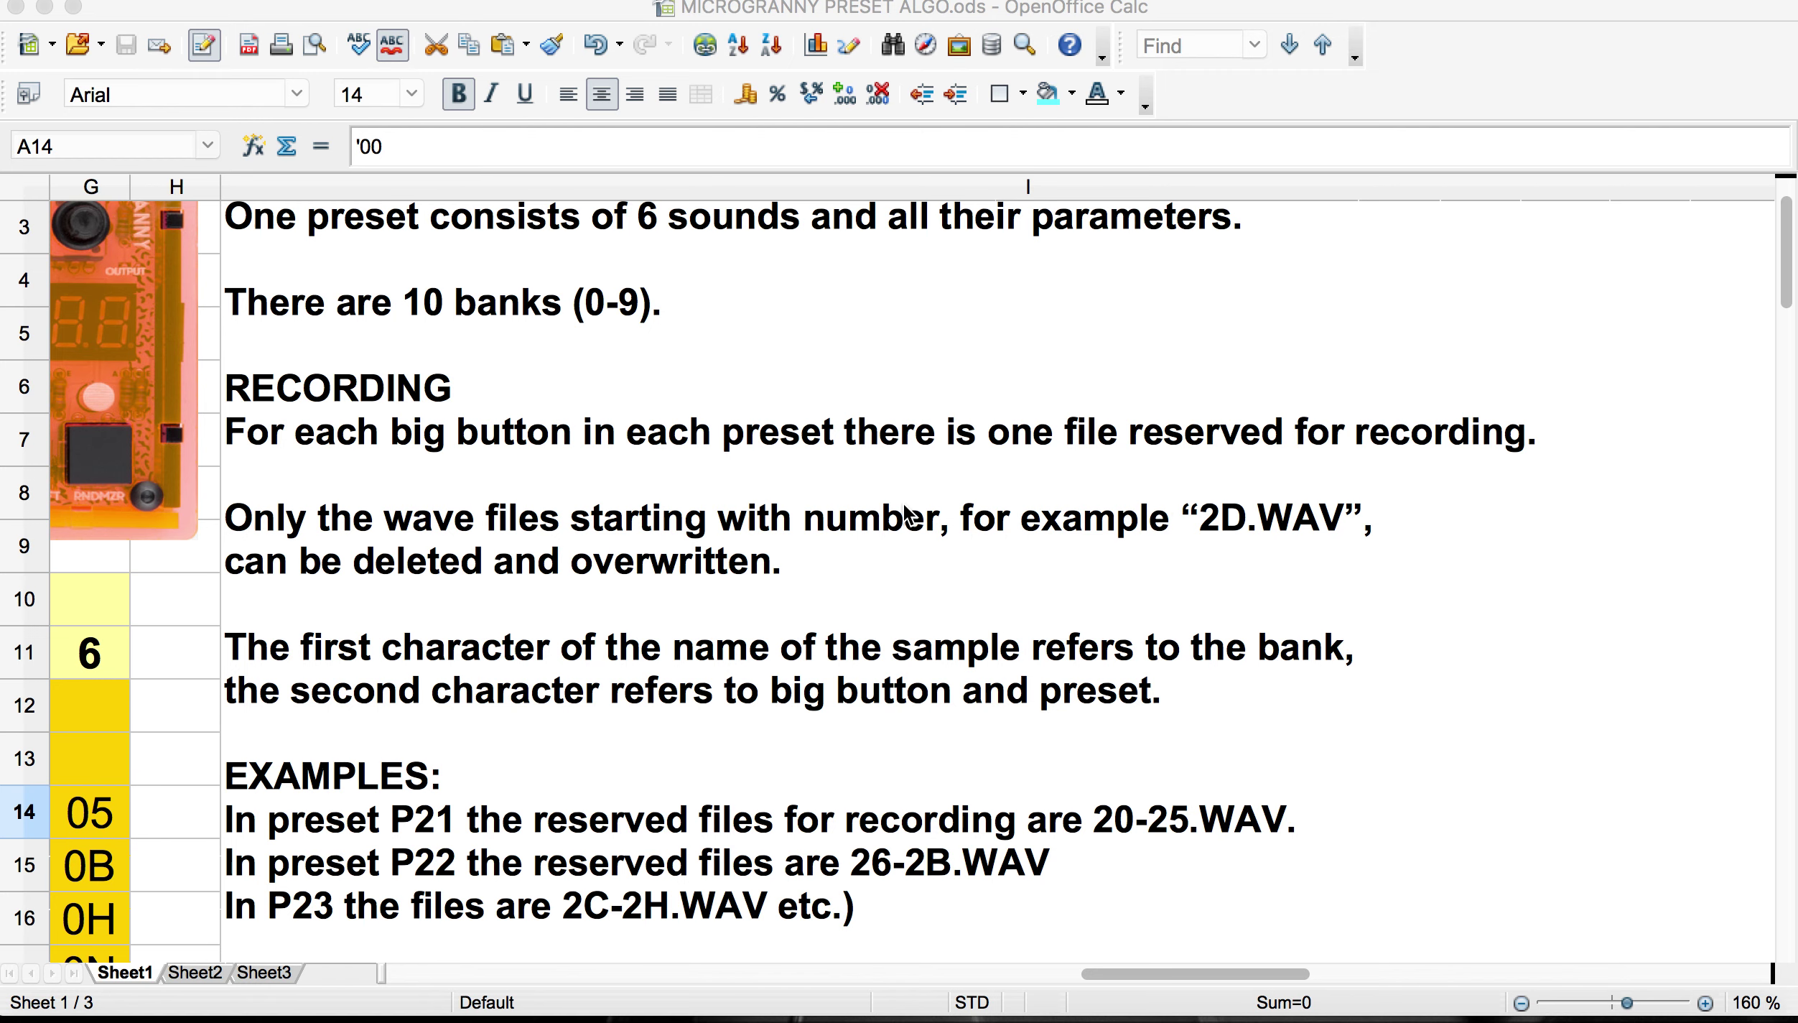
scroll(780, 481, down, 4)
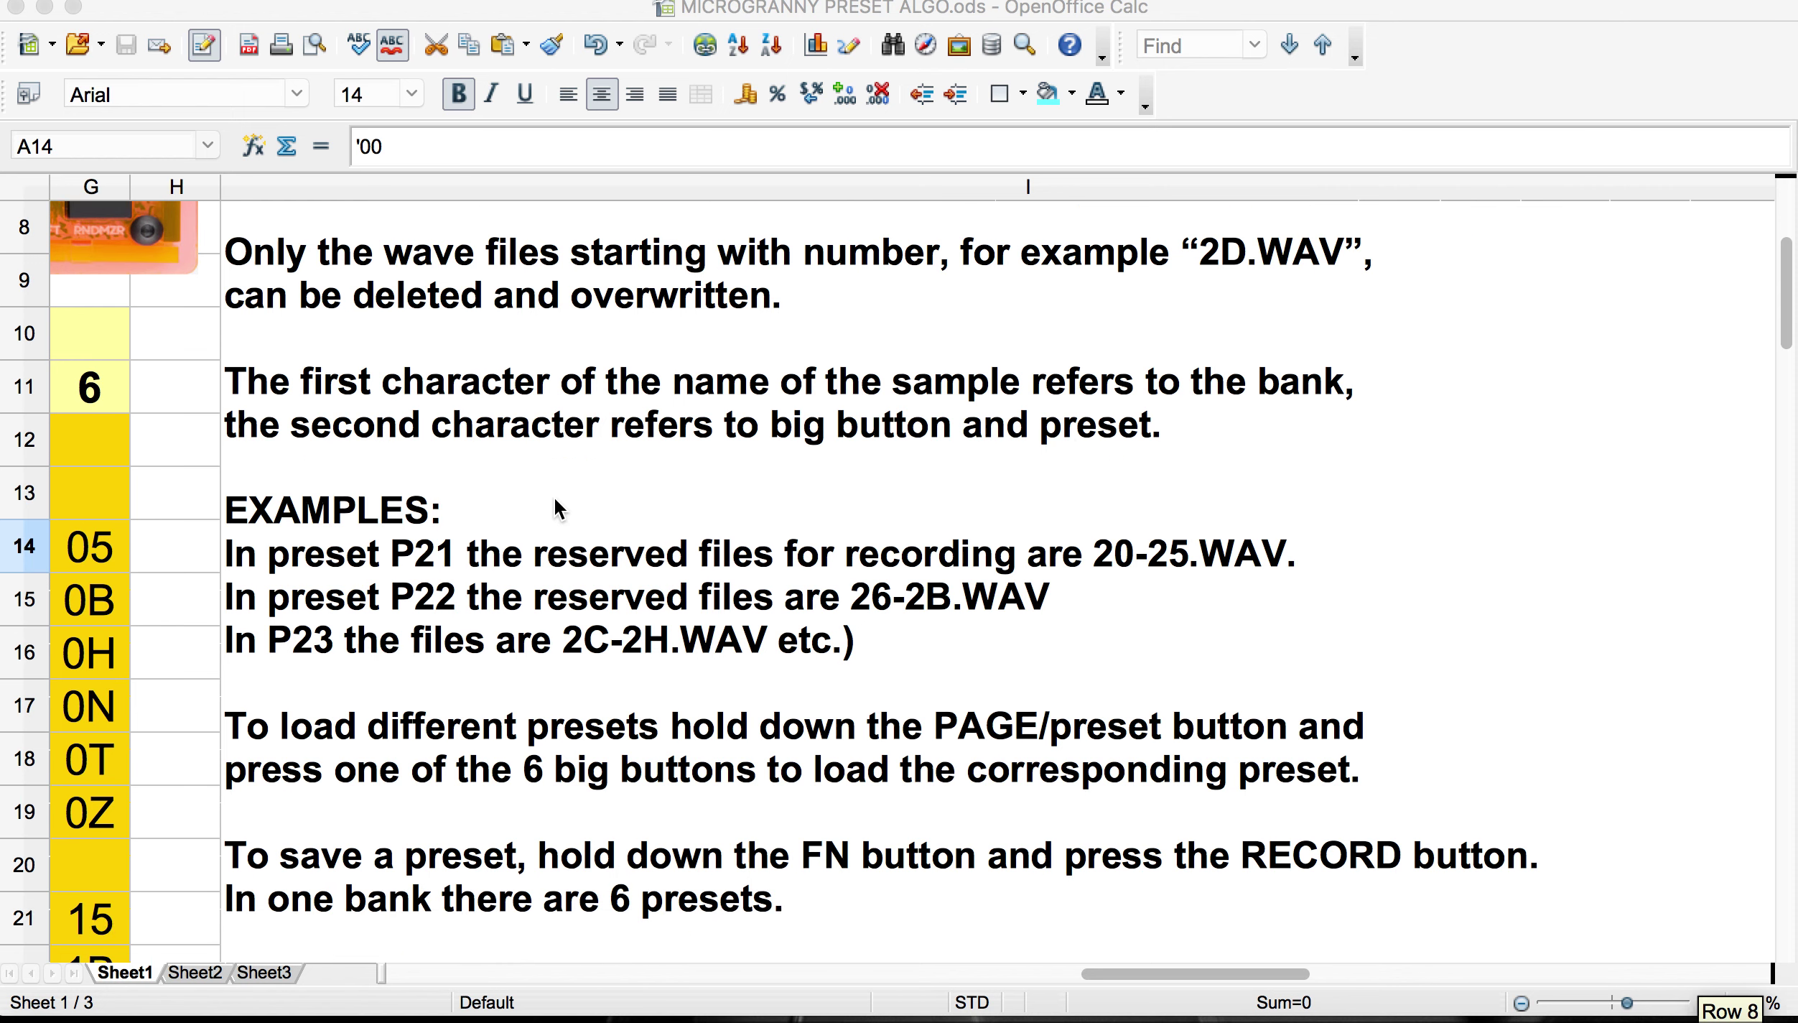
scroll(555, 499, down, 2)
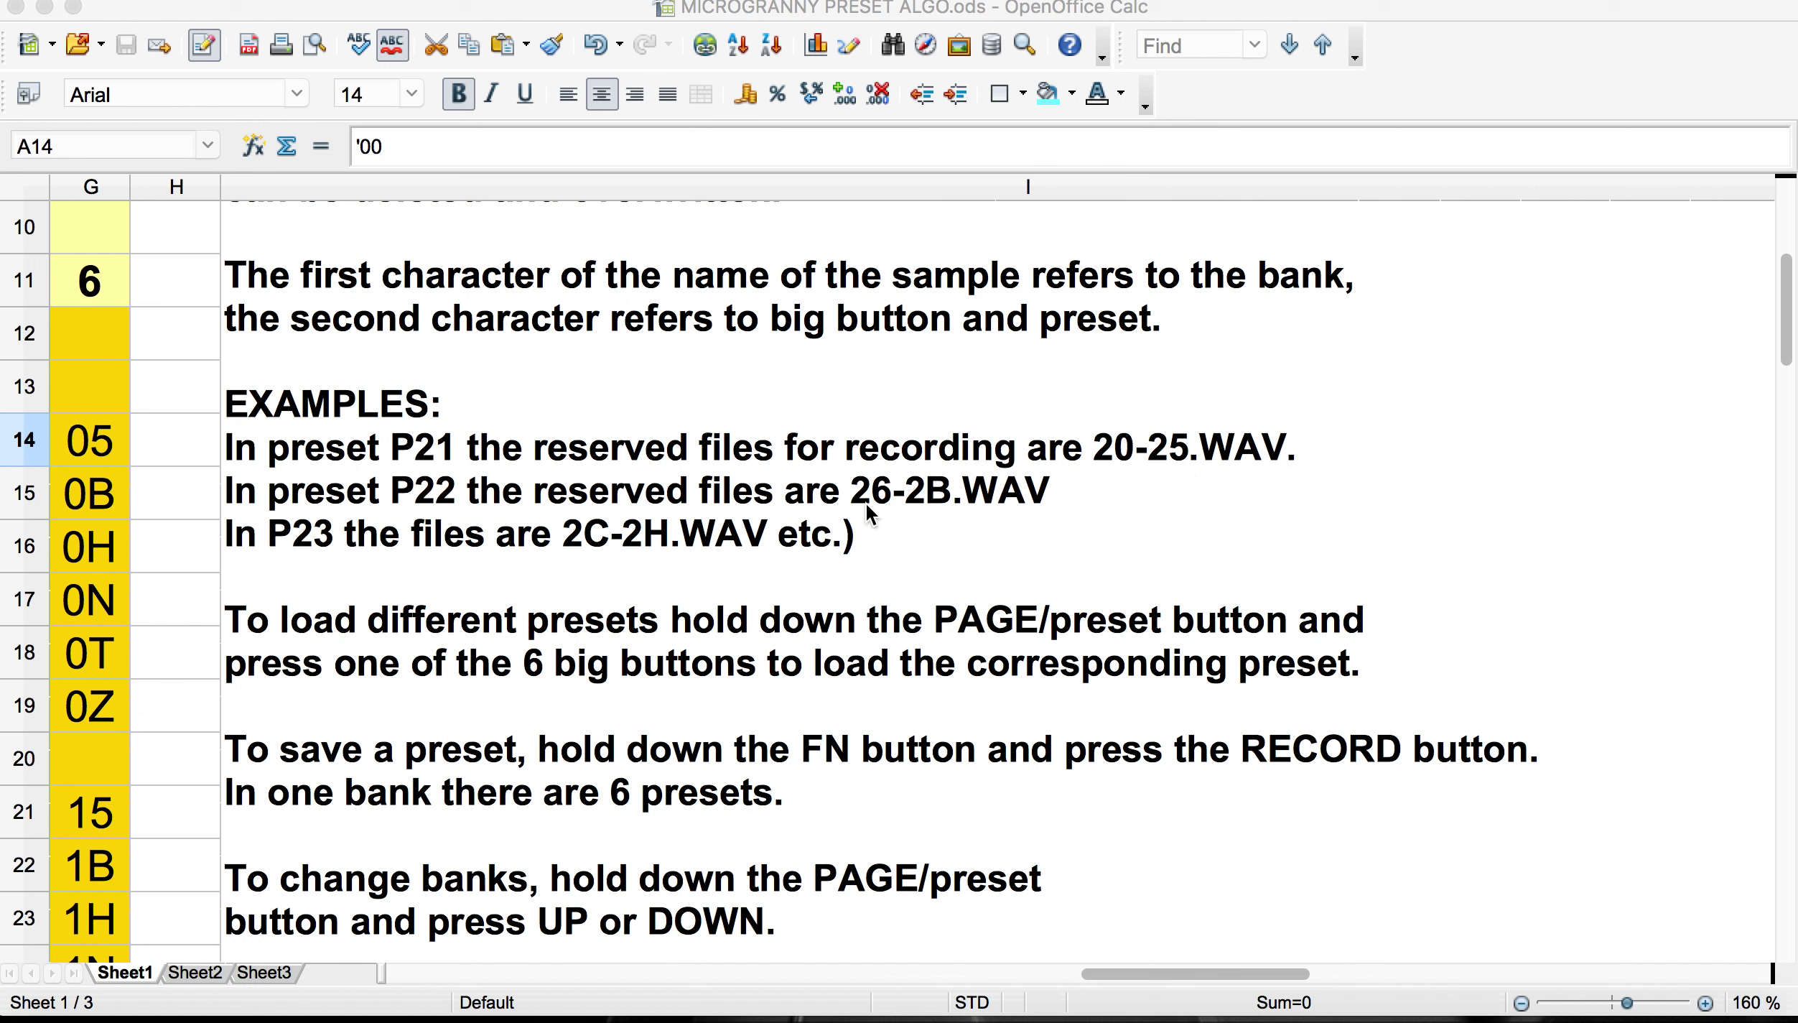
Edit cell I2, select 2B in 26-2B.WAV, and scroll to the P23.TXT note.
click(915, 491)
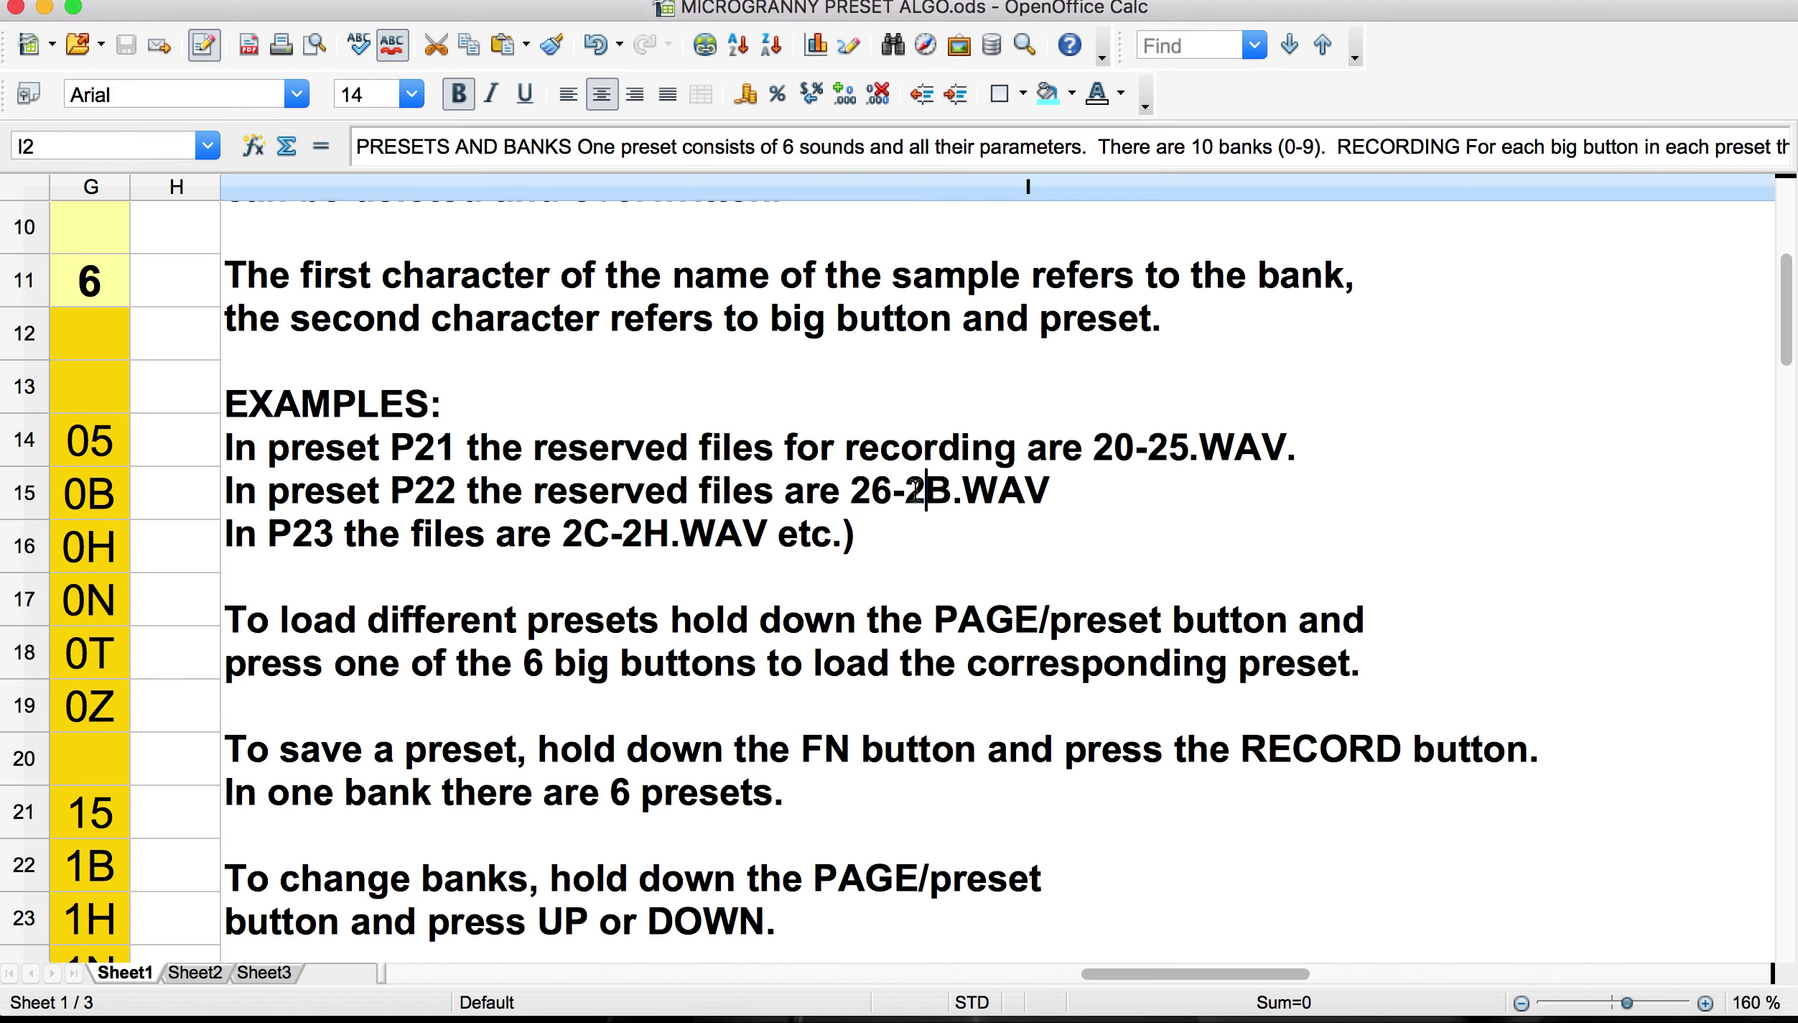
double_click(915, 490)
mouse_move(907, 491)
mouse_down()
mouse_move(1054, 490)
mouse_move(936, 494)
mouse_up()
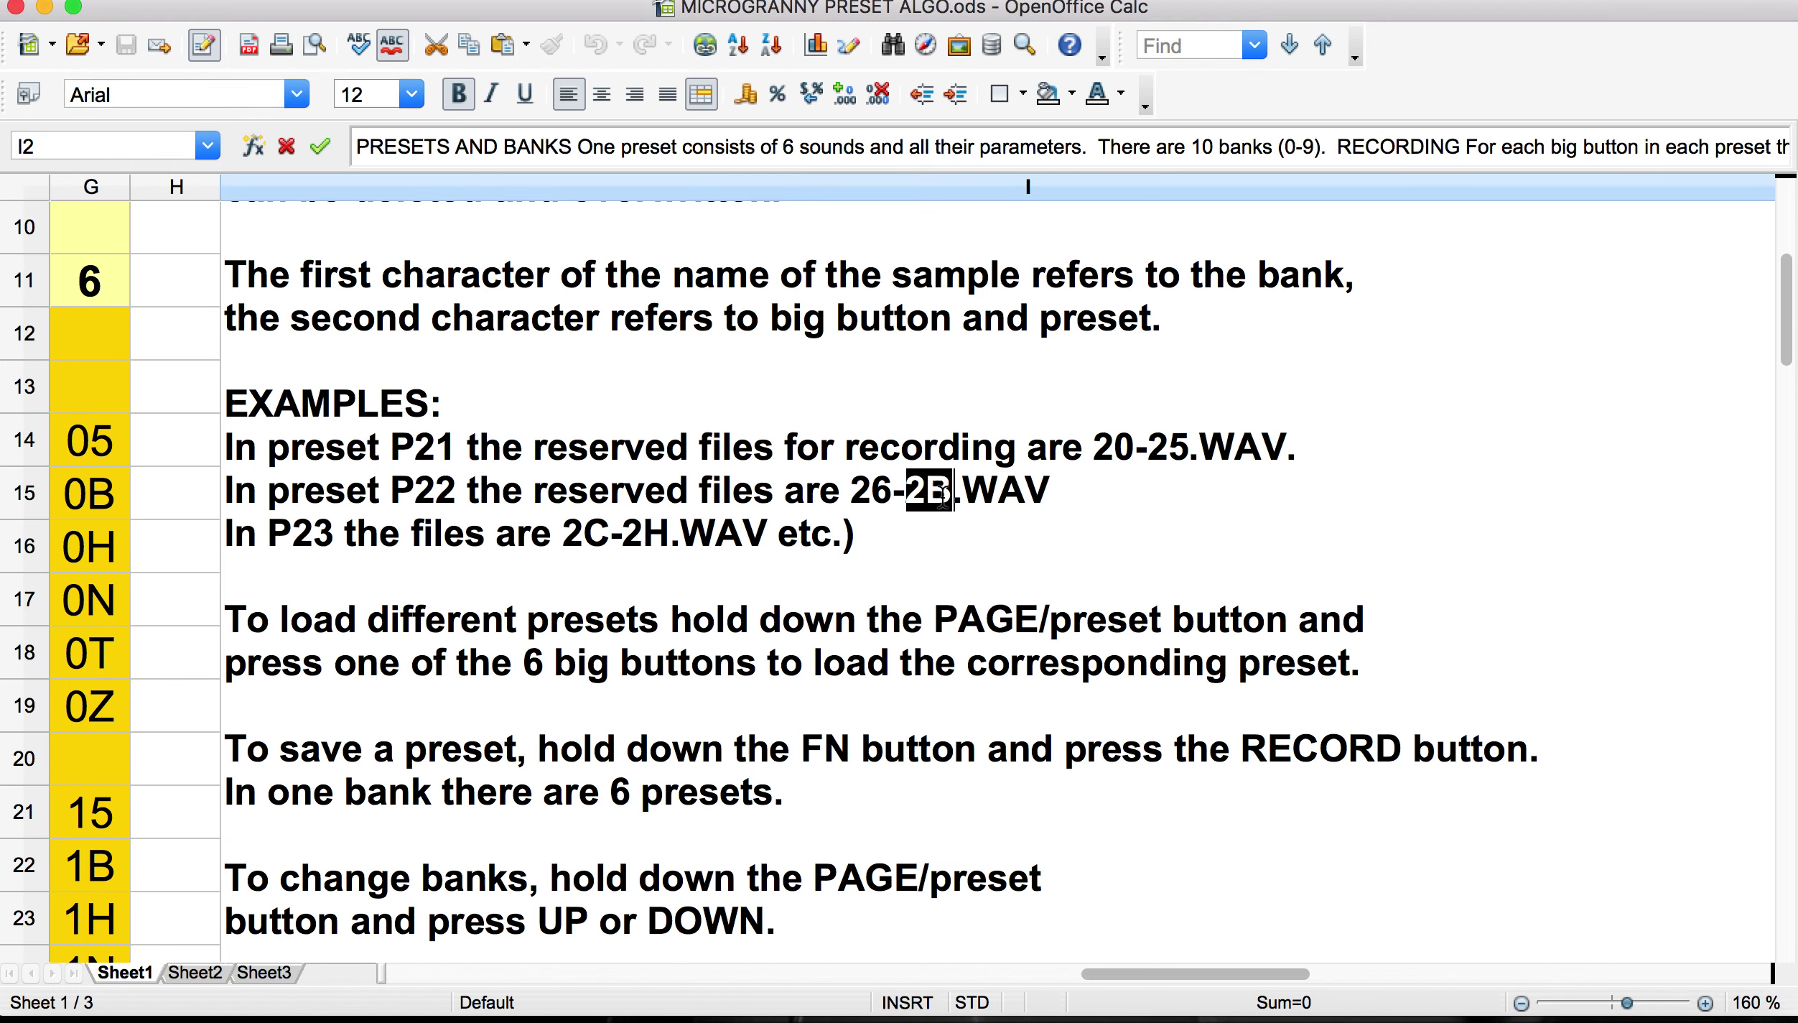
click(870, 543)
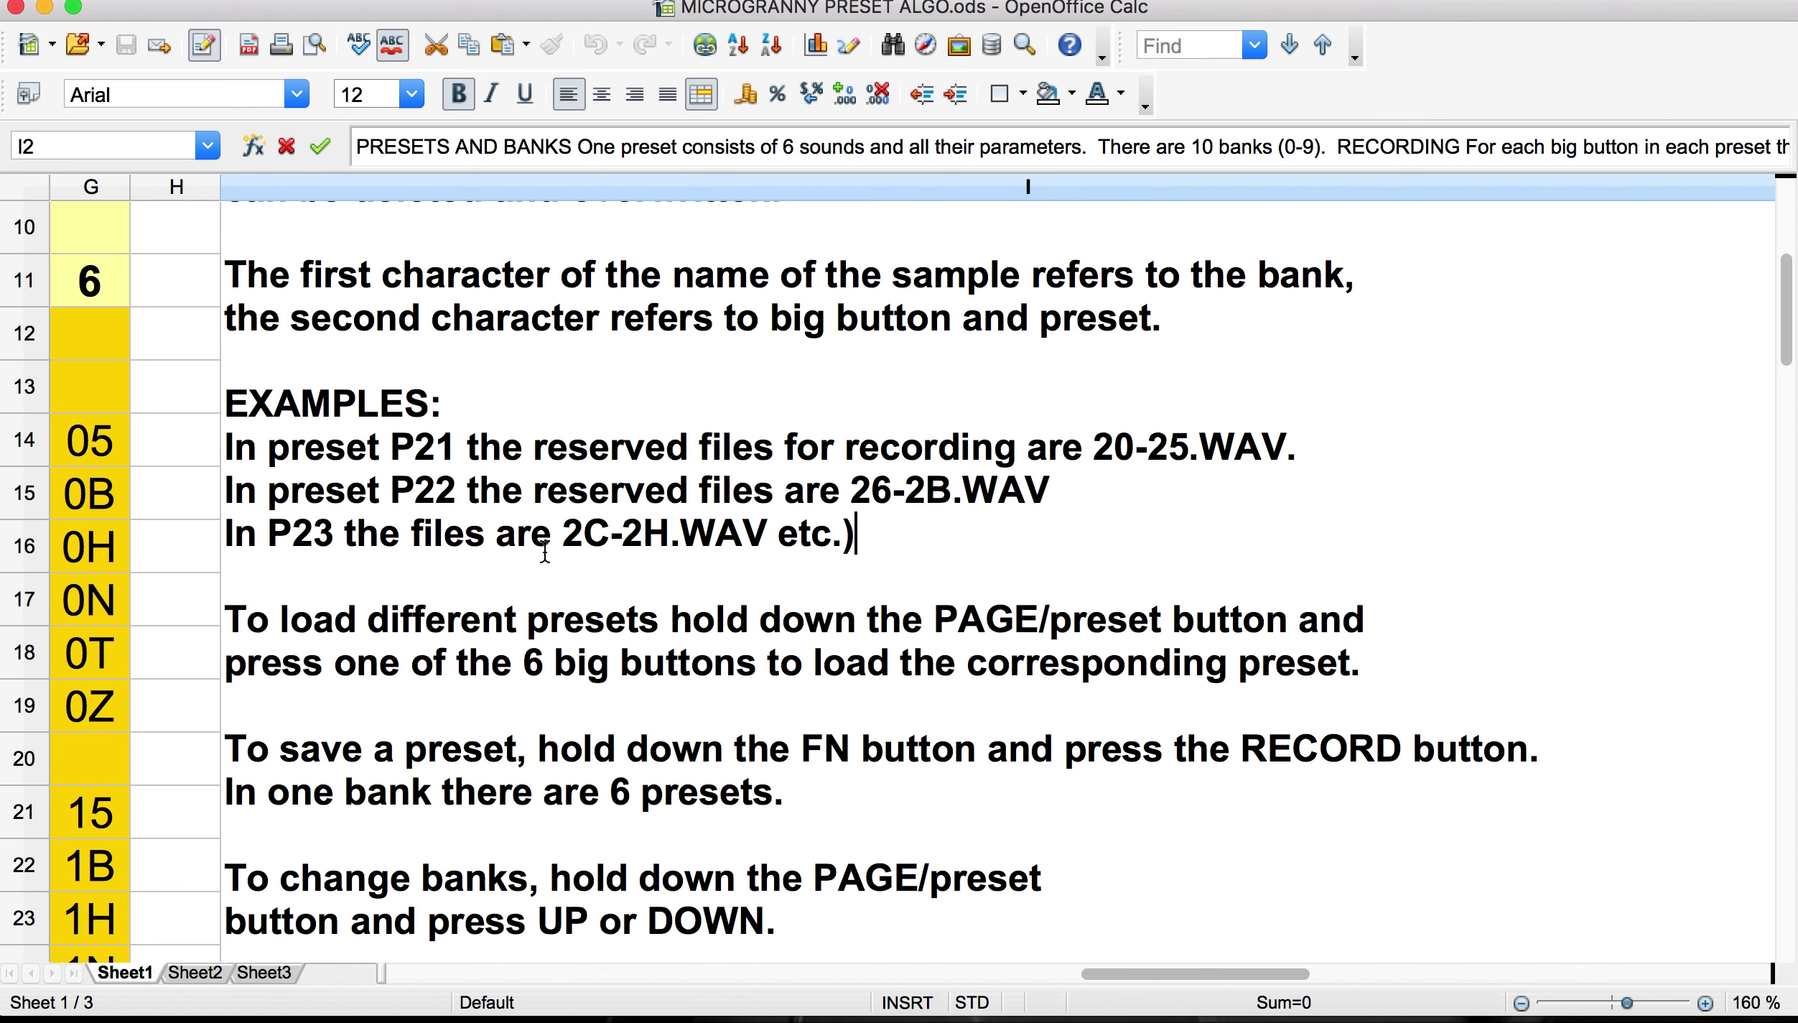
scroll(621, 611, down, 1)
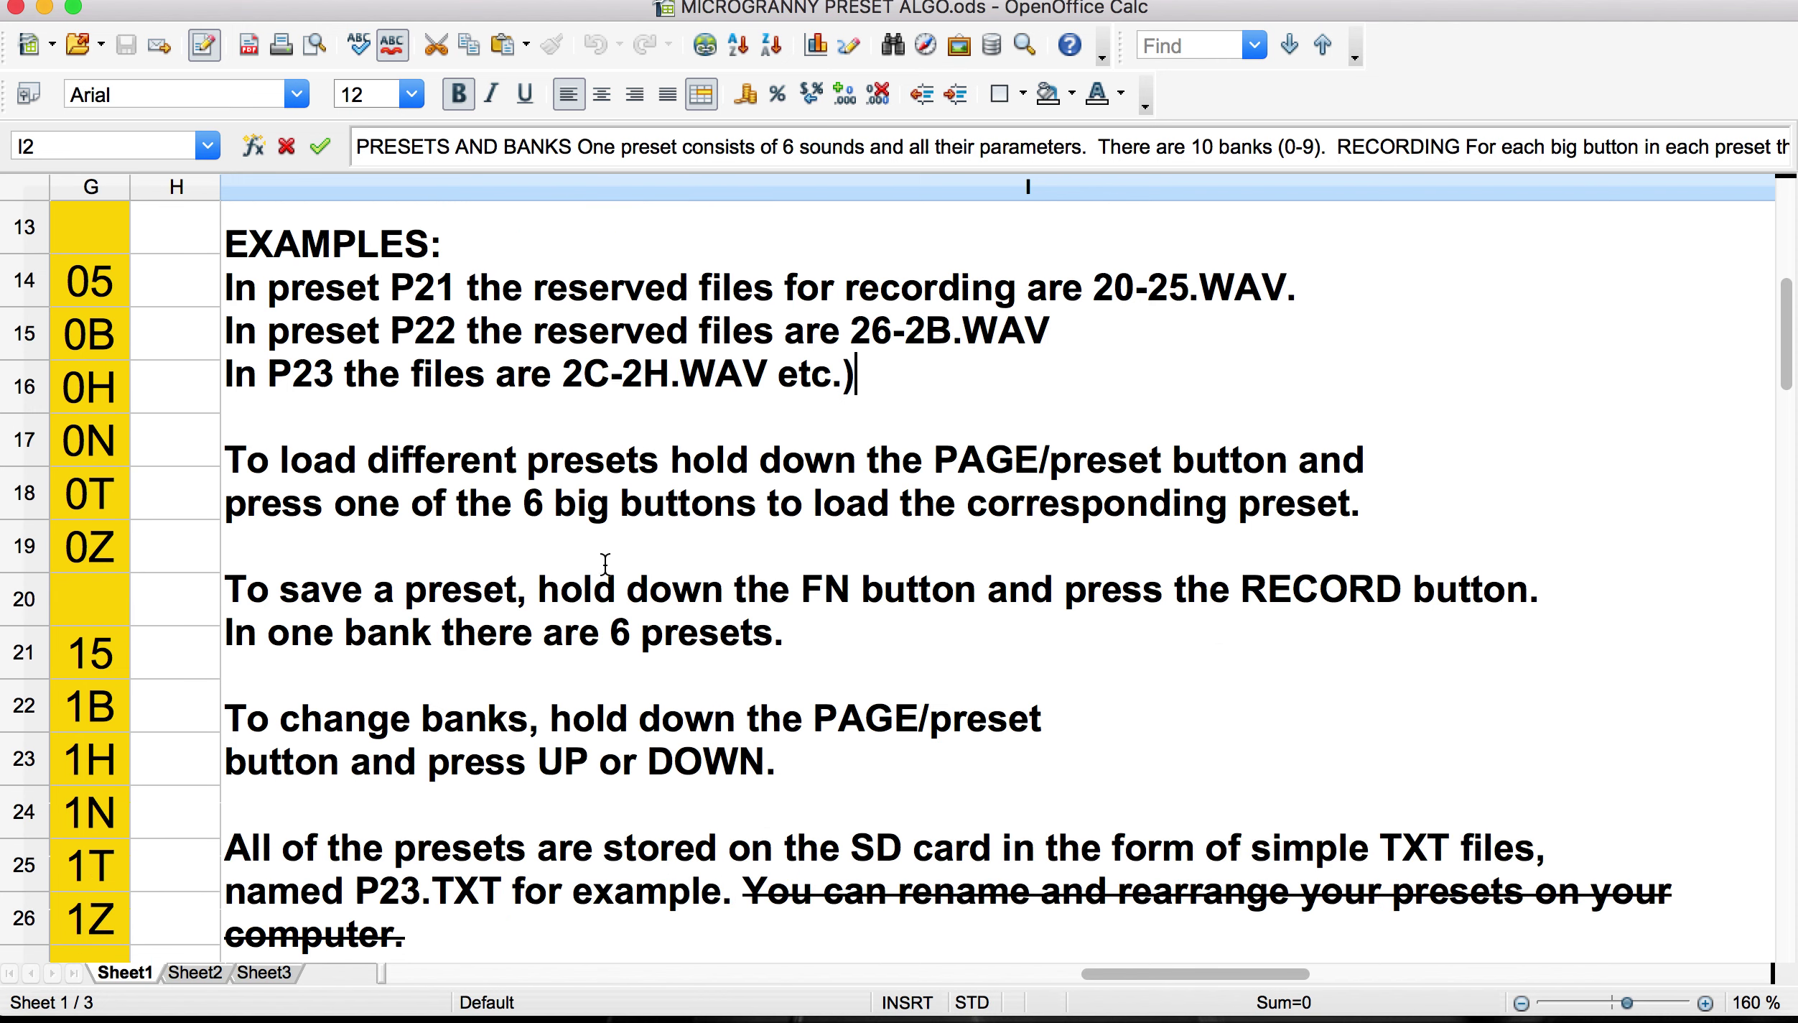
Highlight the example preset file name P23.TXT in the loading-presets note.
click(593, 511)
scroll(554, 593, down, 3)
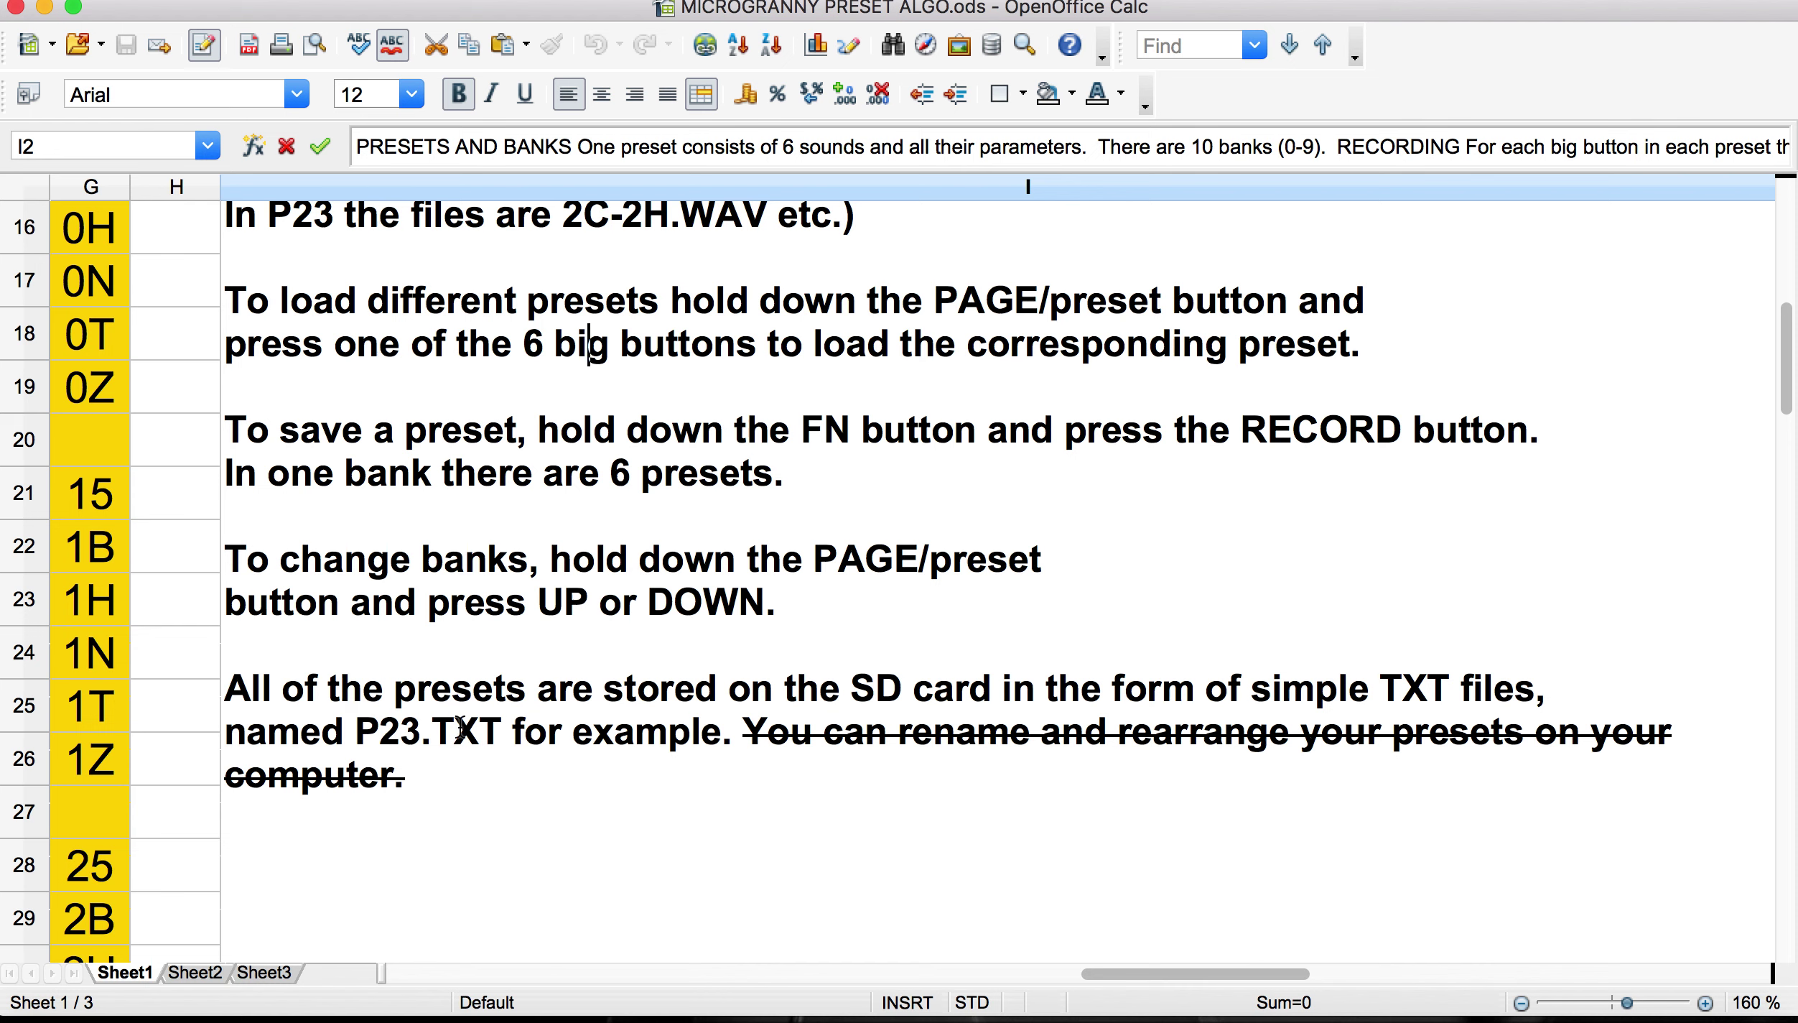
drag(357, 727, 505, 721)
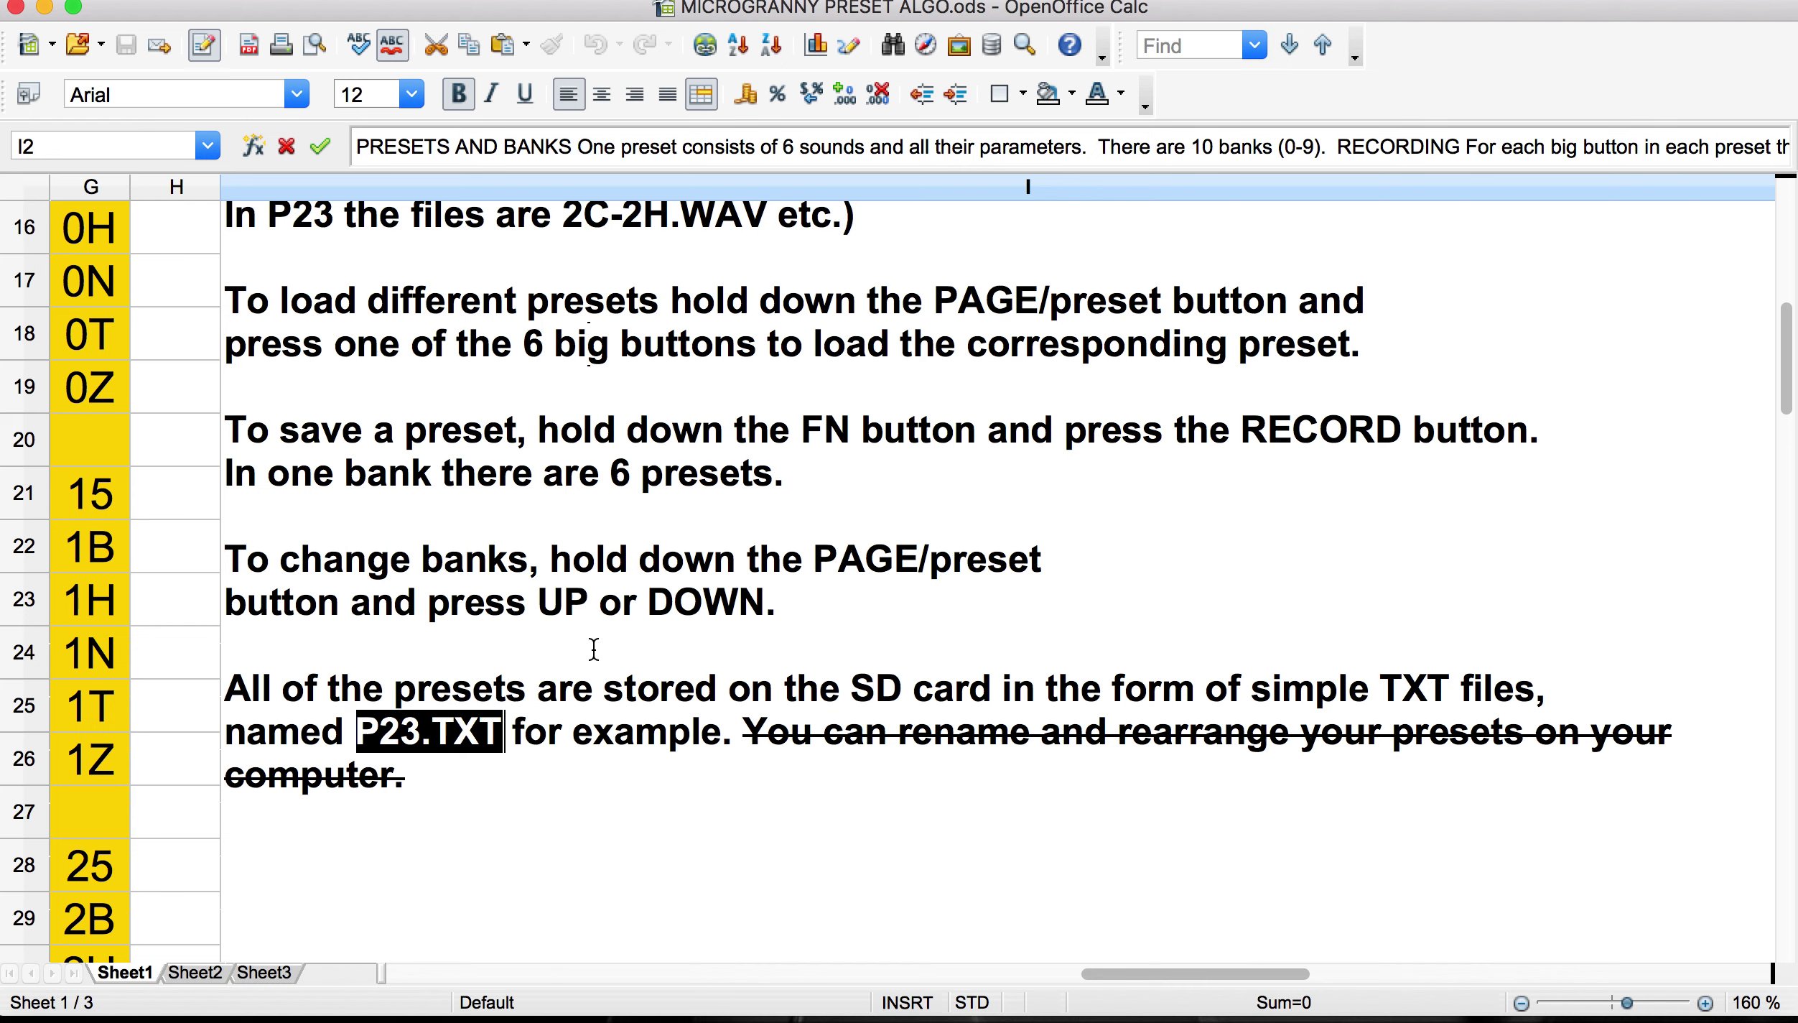
Scroll back up and highlight the example line about preset P21.
scroll(556, 720, up, 3)
scroll(555, 720, down, 2)
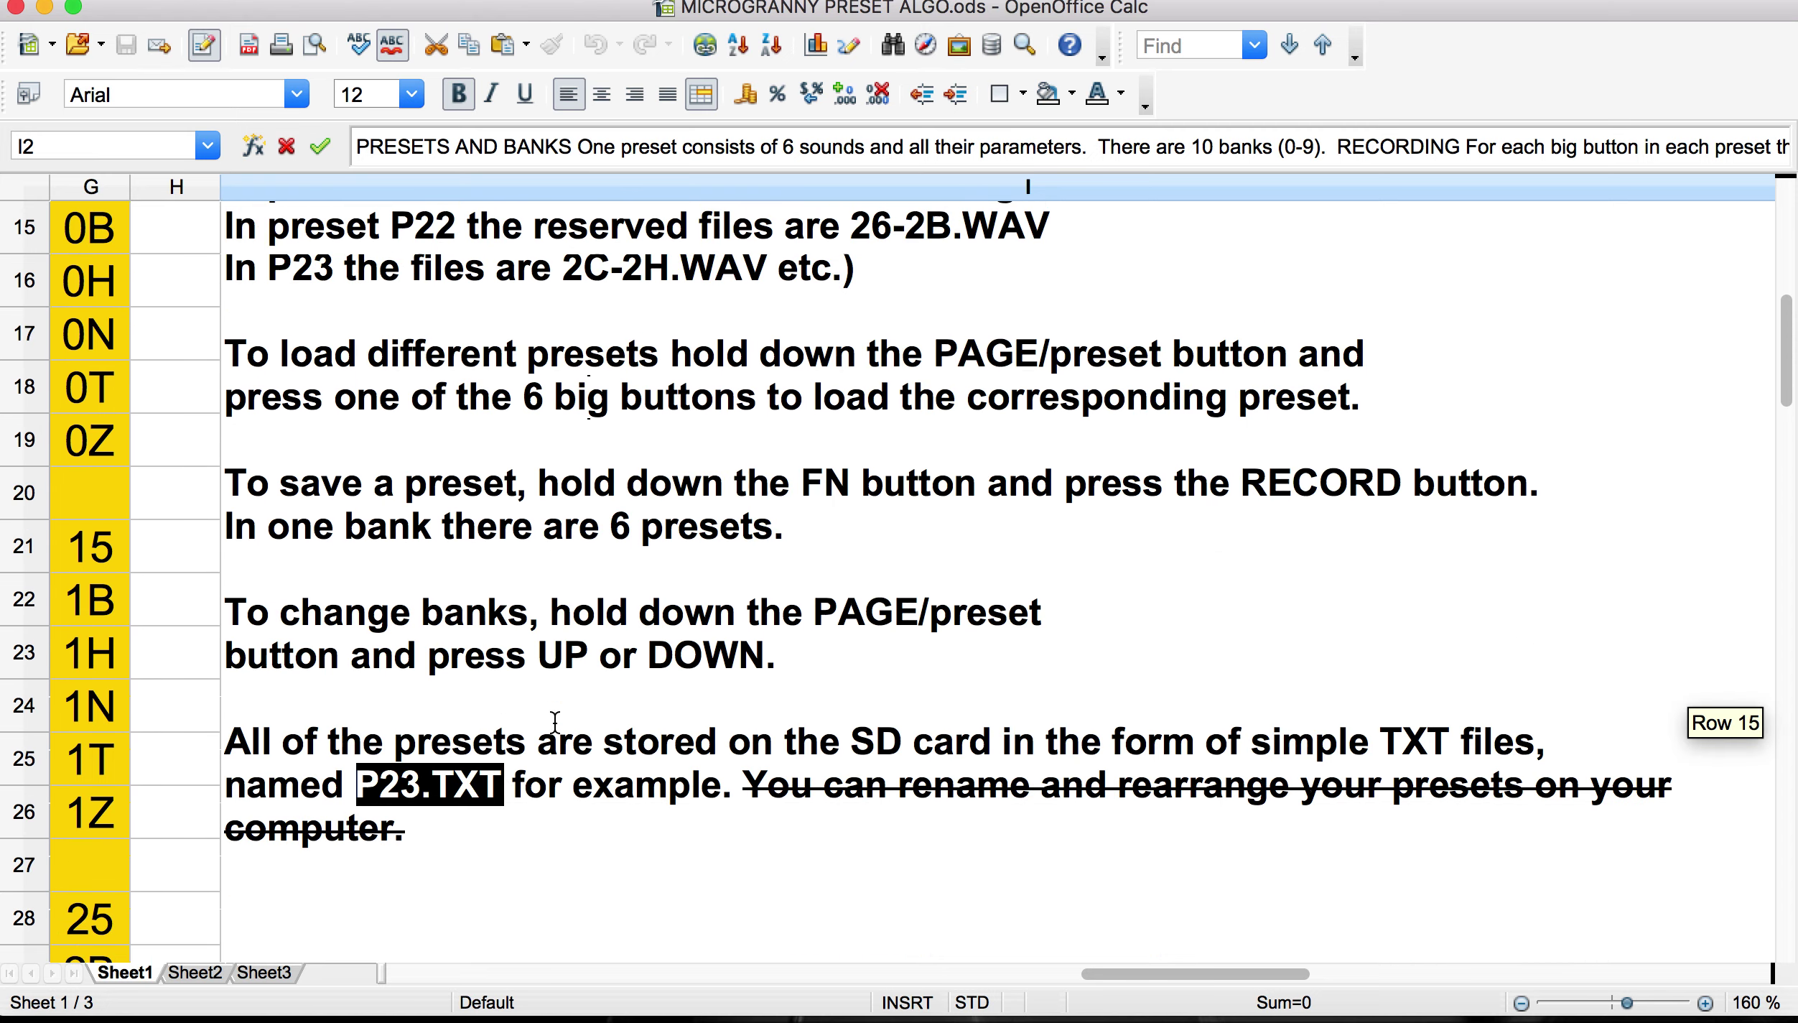
scroll(555, 720, up, 8)
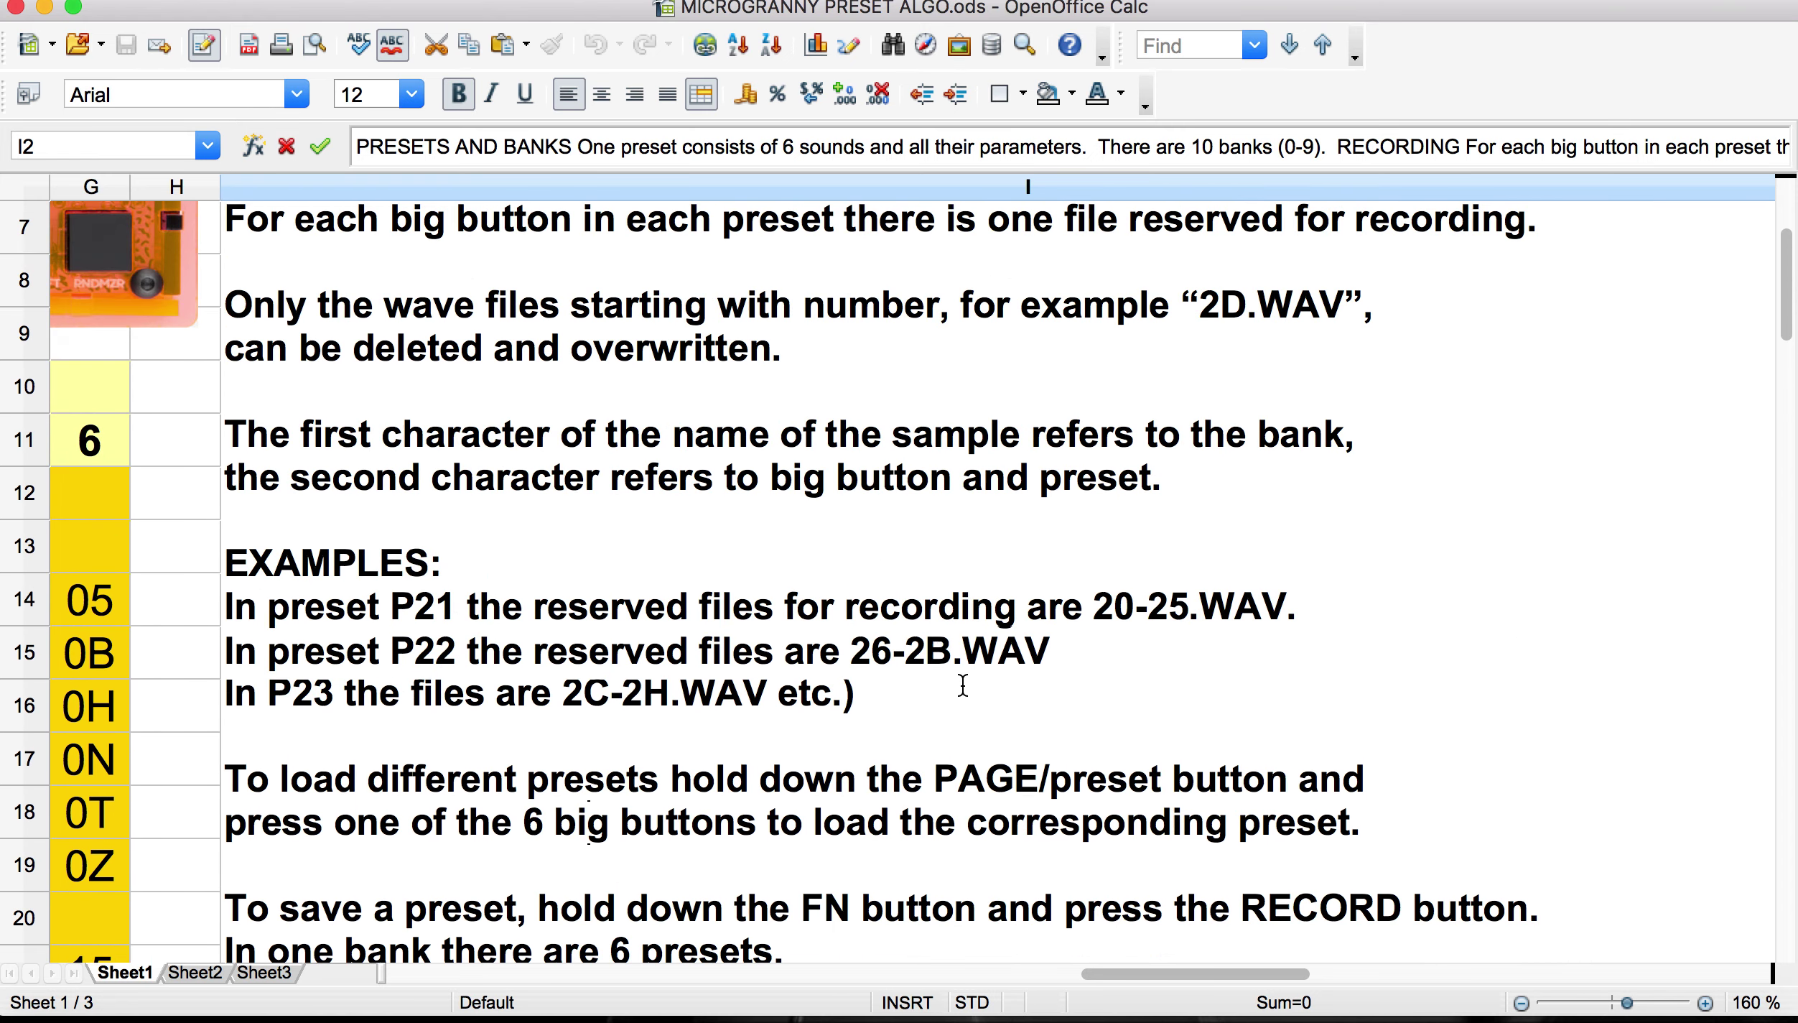
drag(227, 606, 1356, 612)
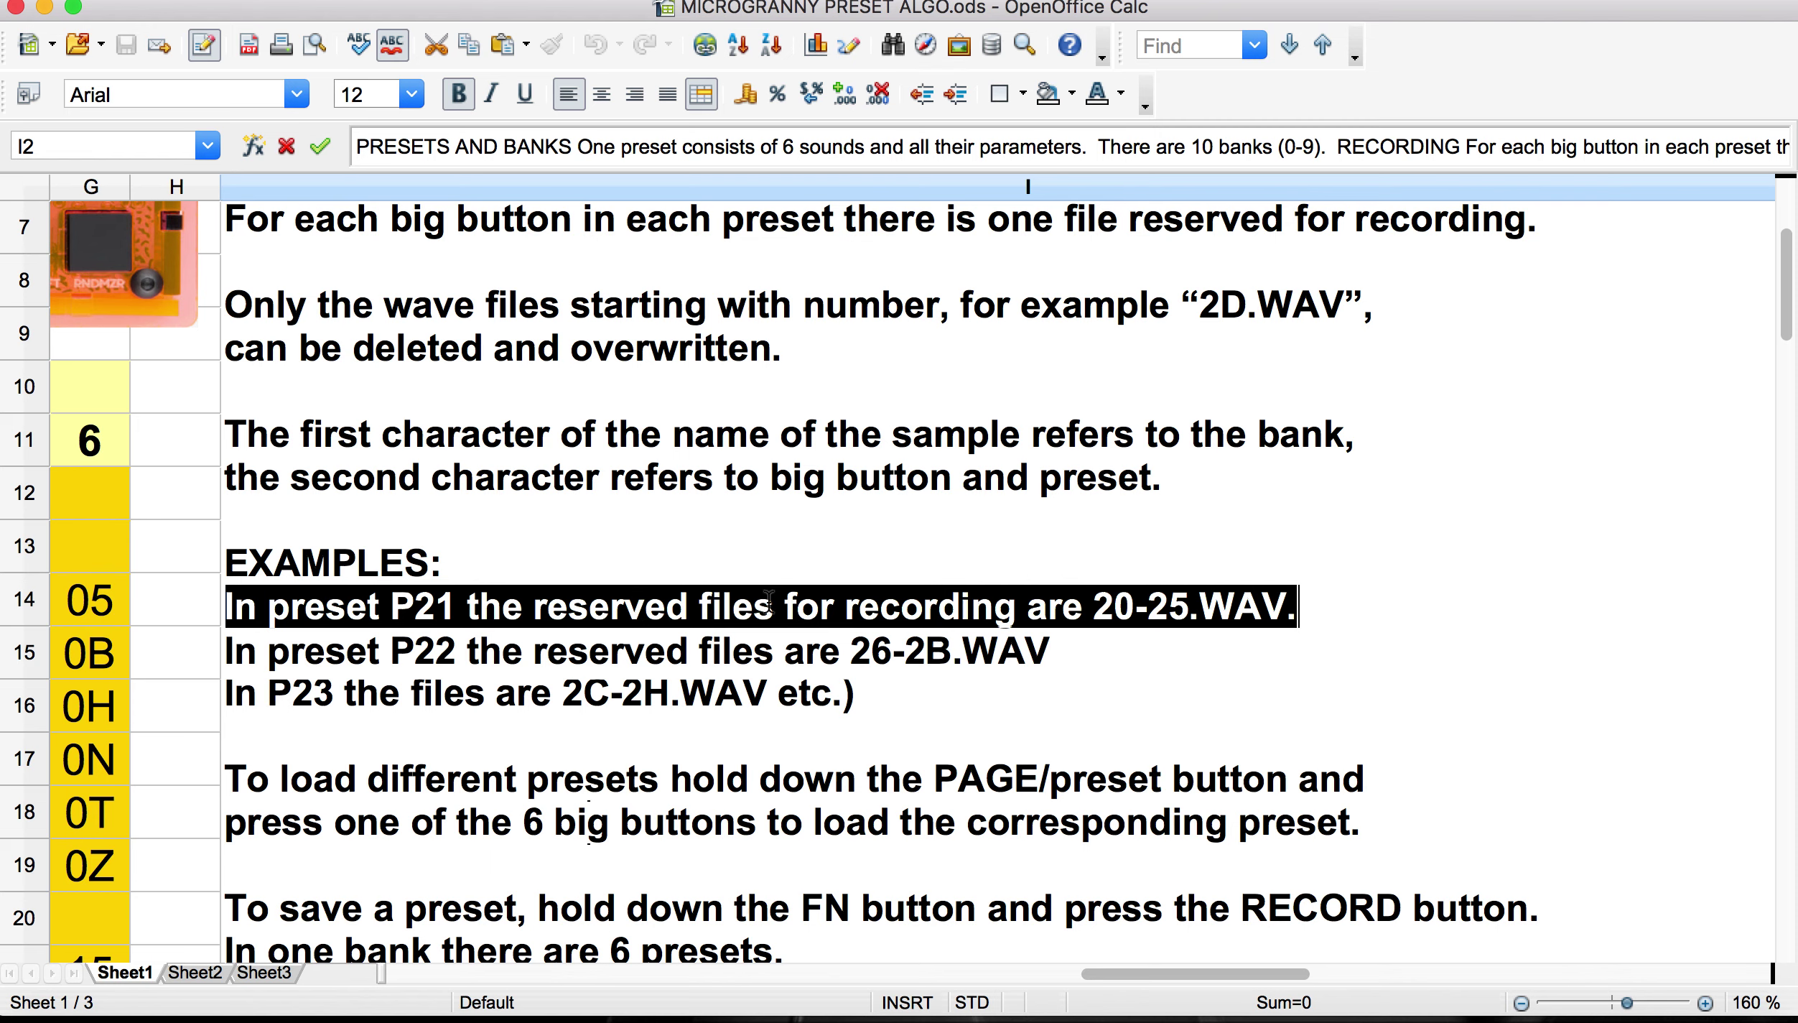
scroll(582, 591, left, 5)
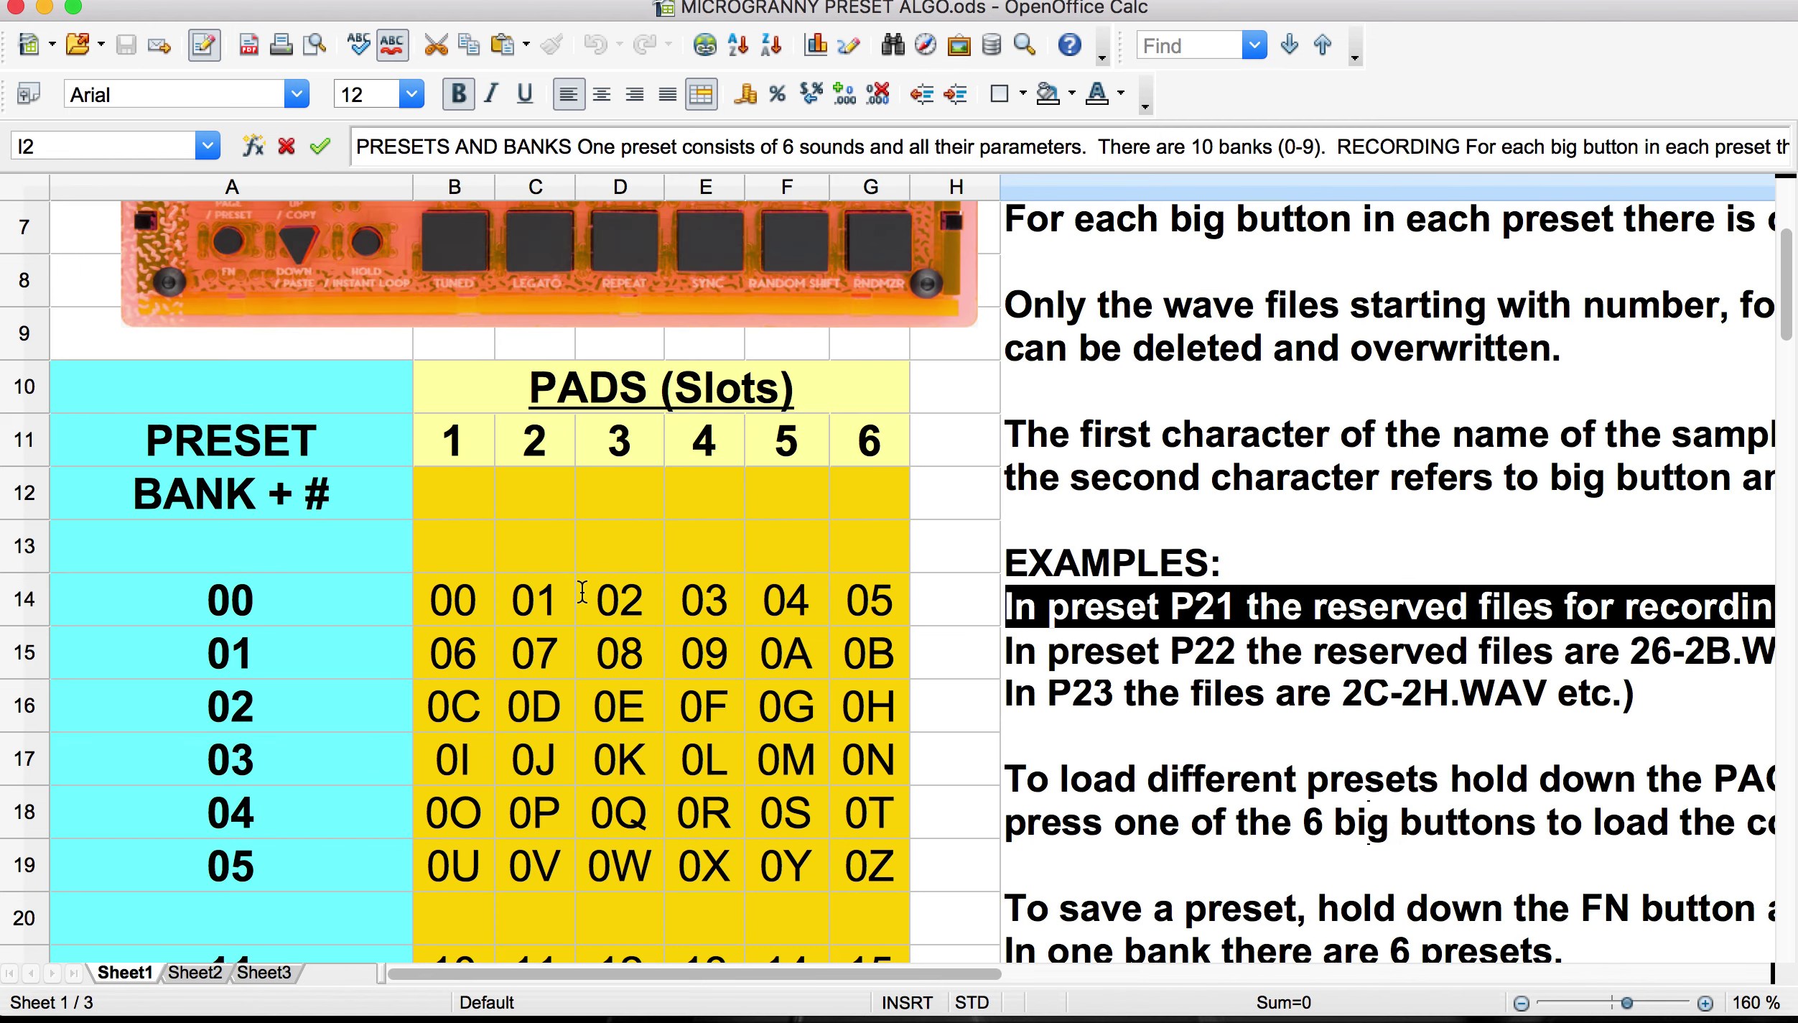
scroll(582, 591, down, 6)
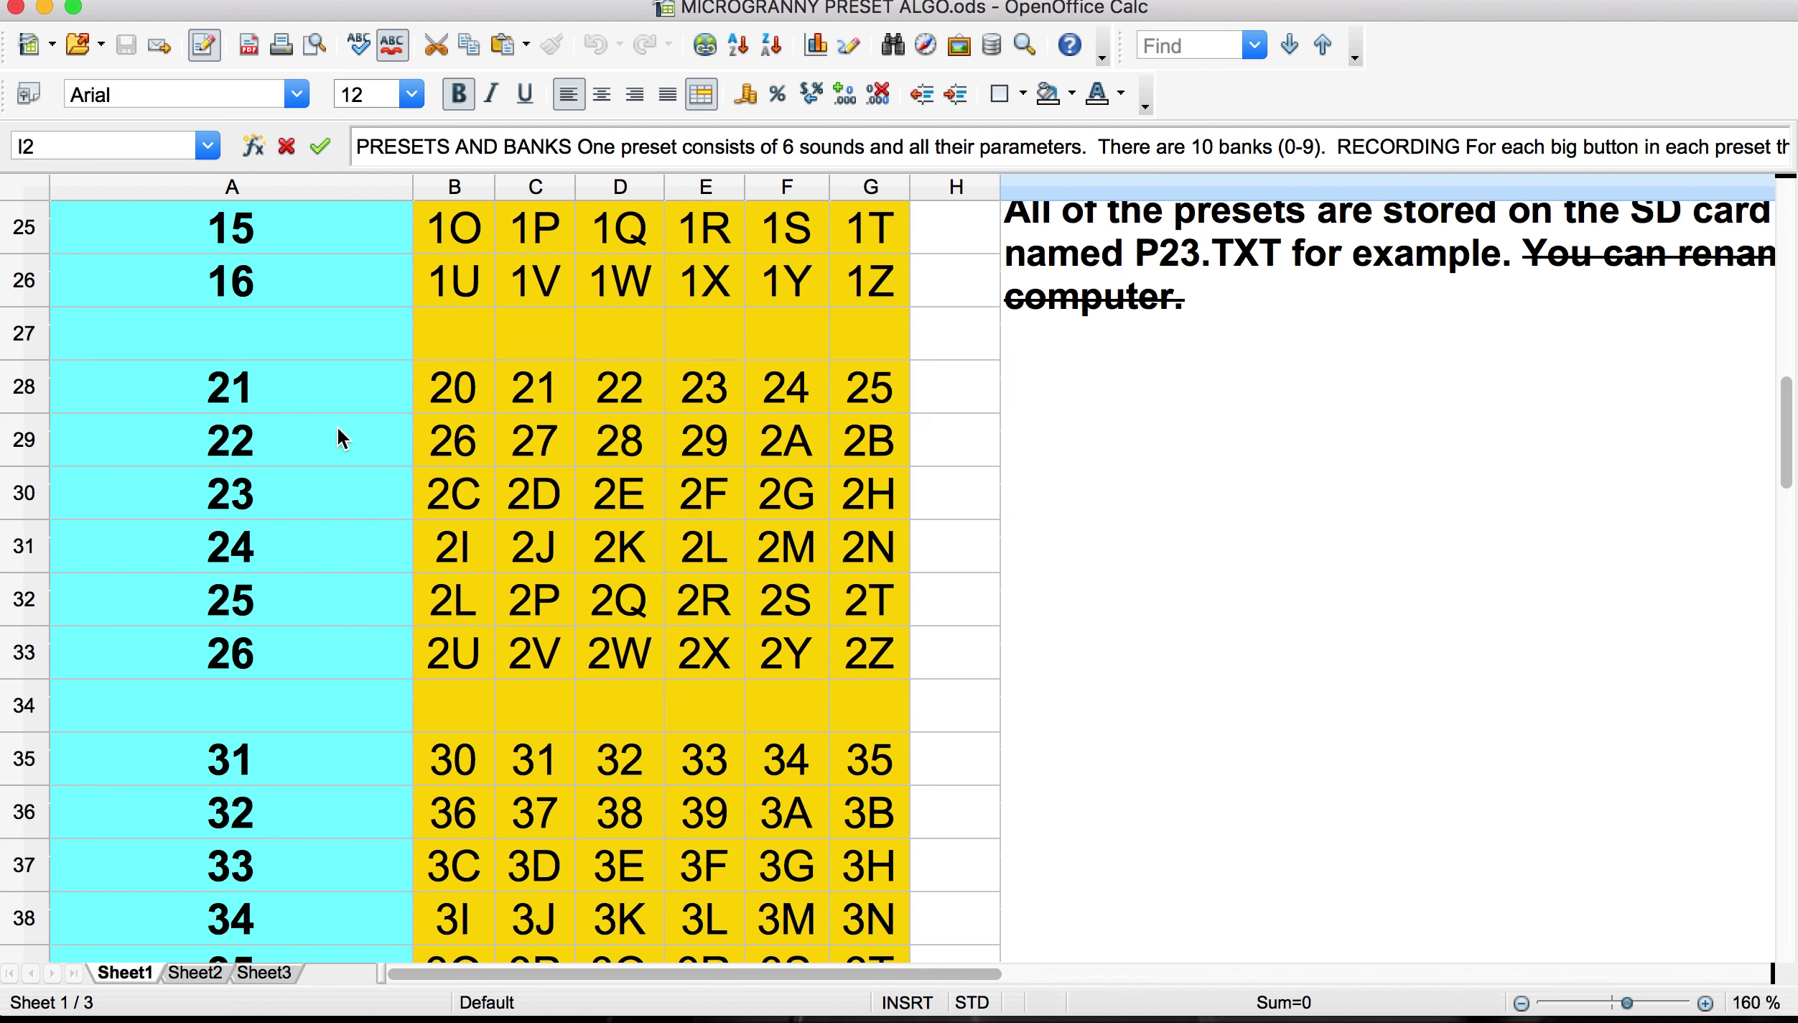
click(305, 384)
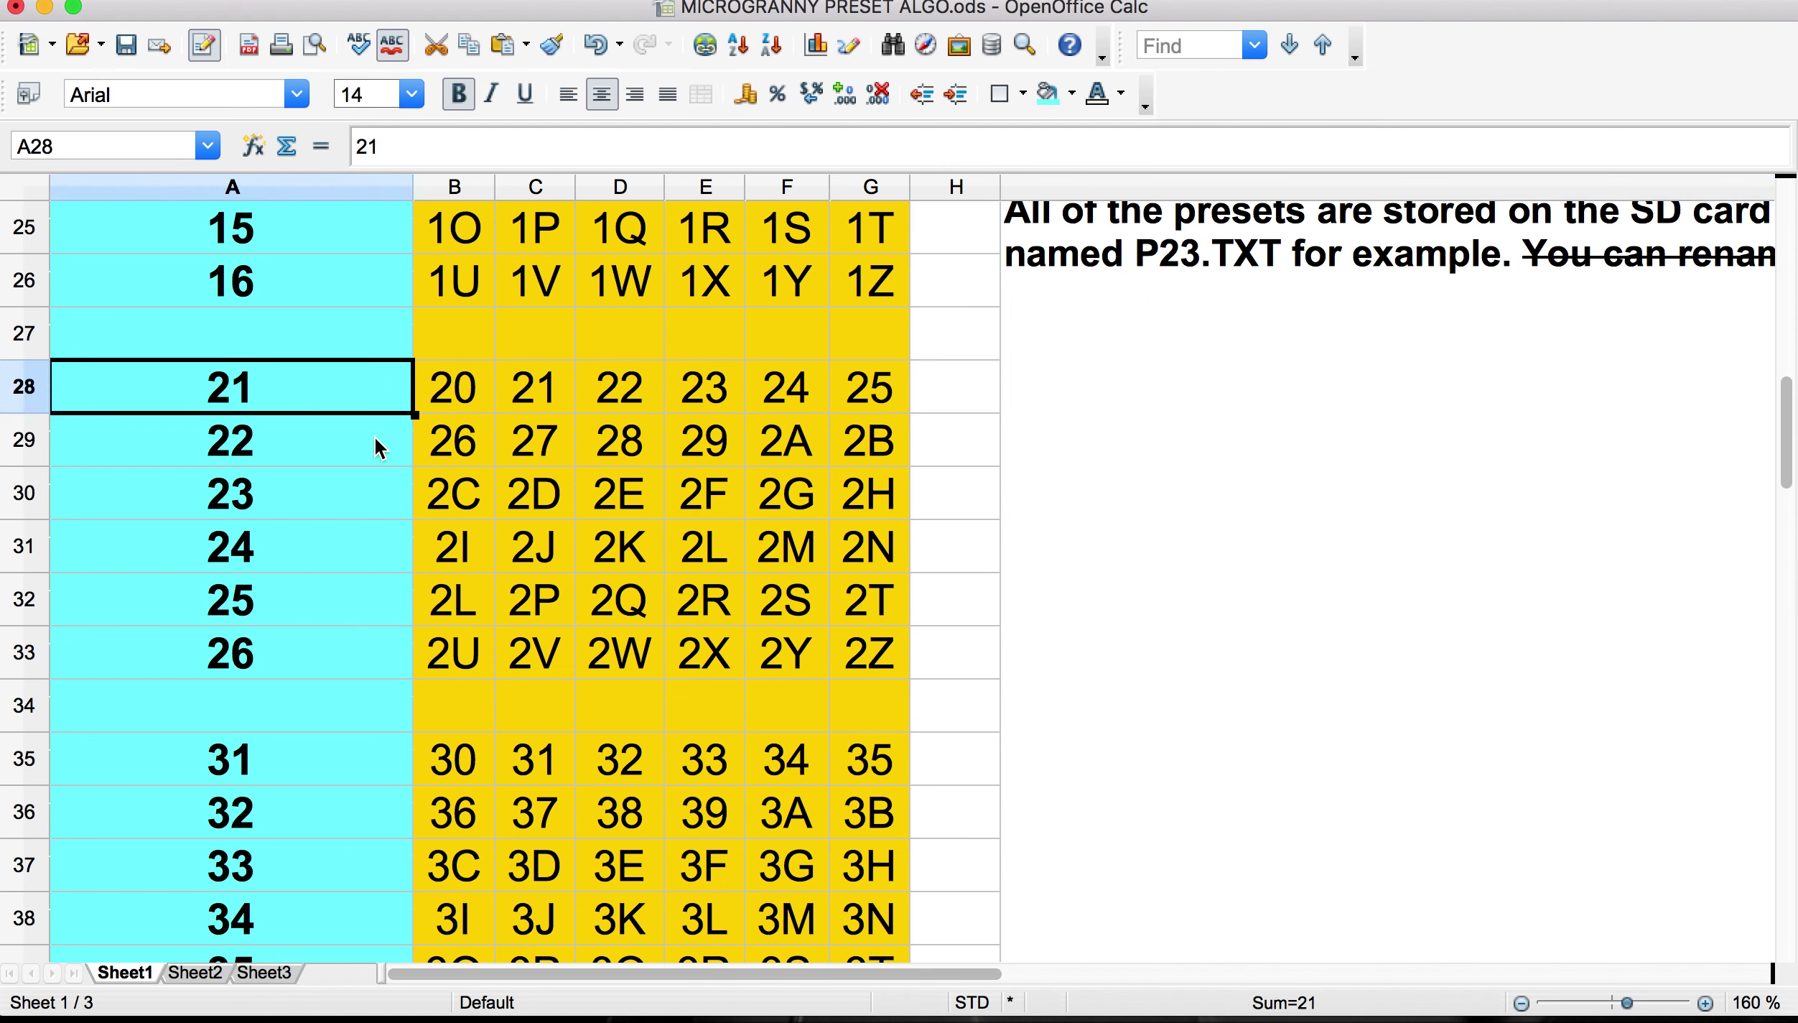
click(467, 401)
click(566, 394)
click(583, 395)
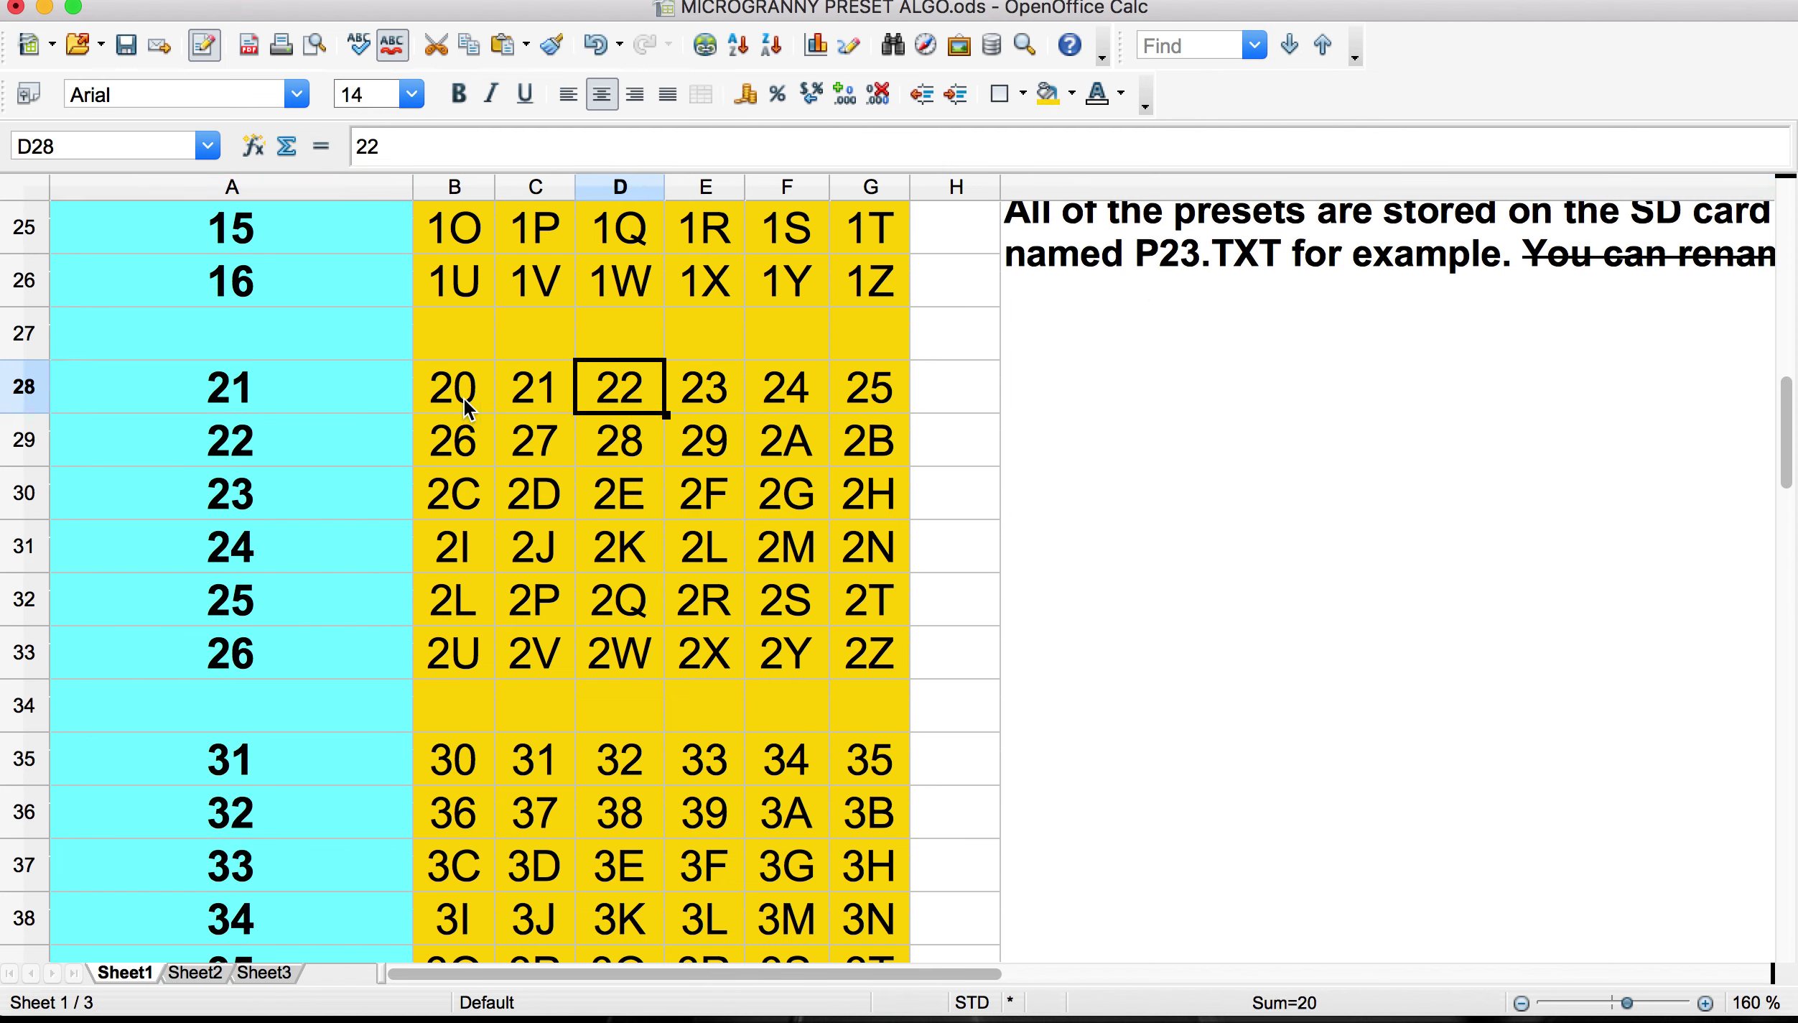
click(464, 399)
click(516, 395)
click(656, 392)
click(711, 394)
click(774, 396)
click(861, 394)
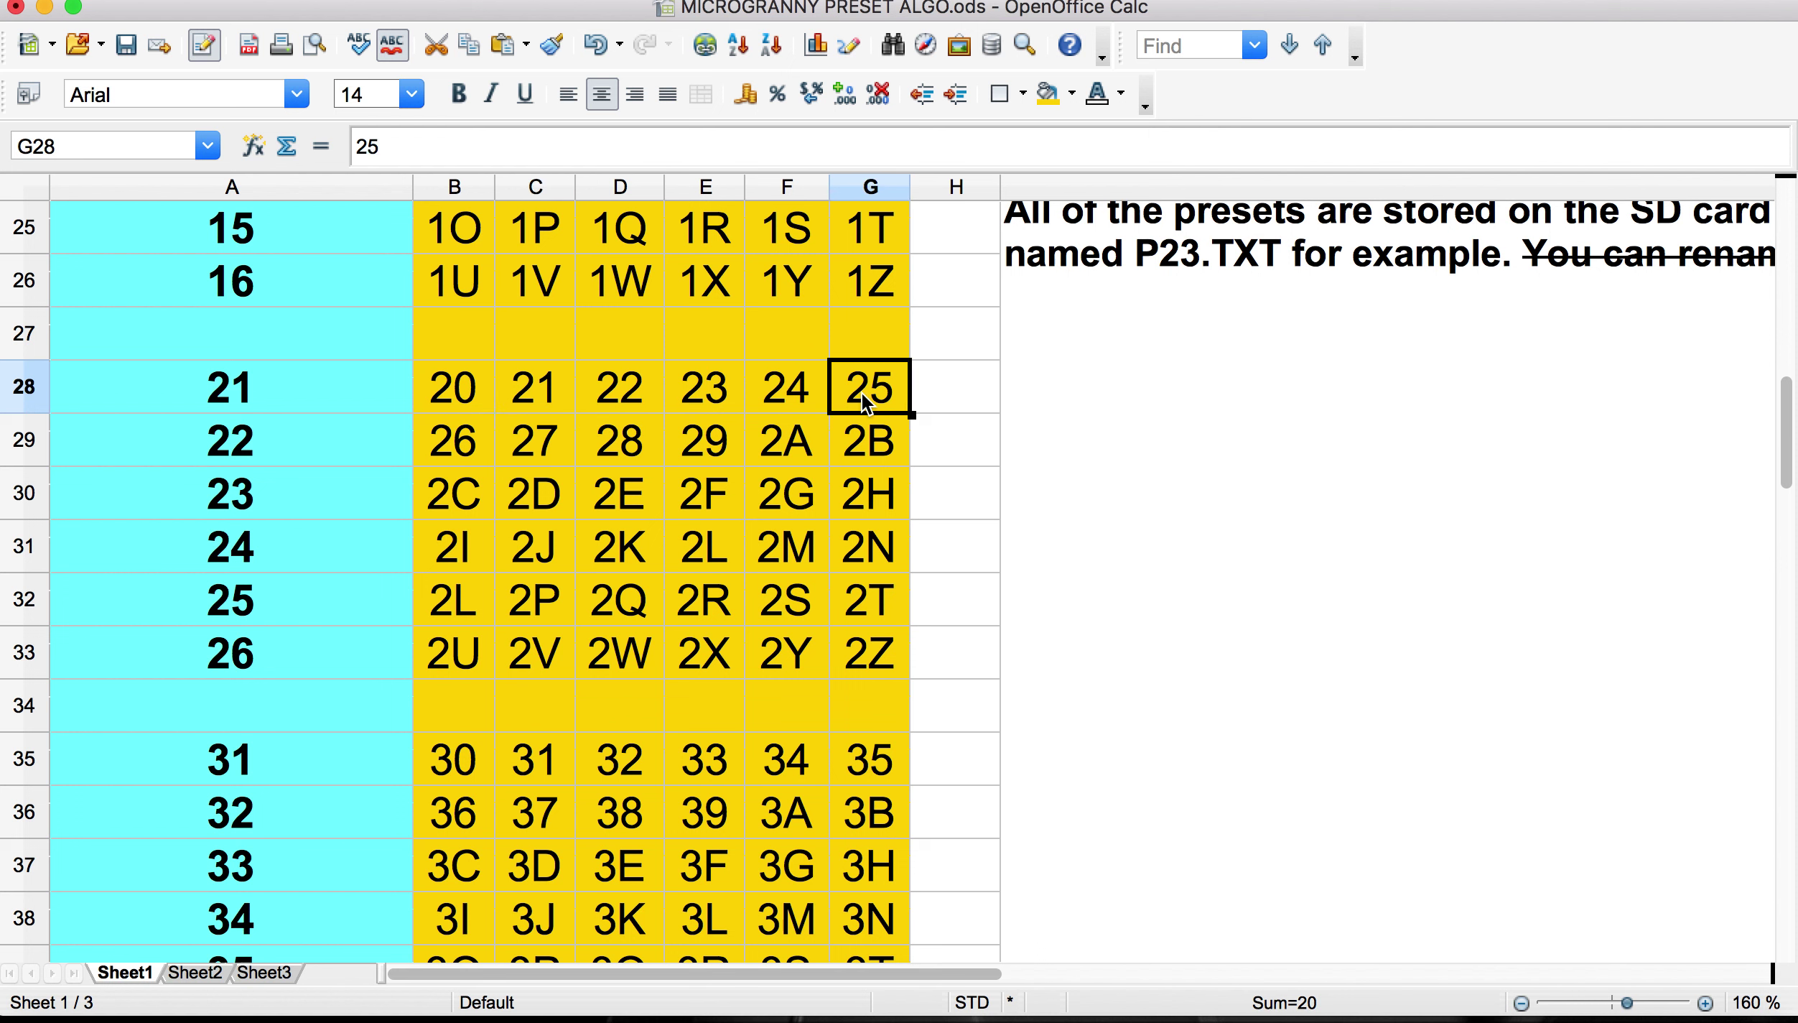
click(453, 399)
click(561, 392)
click(648, 393)
click(709, 392)
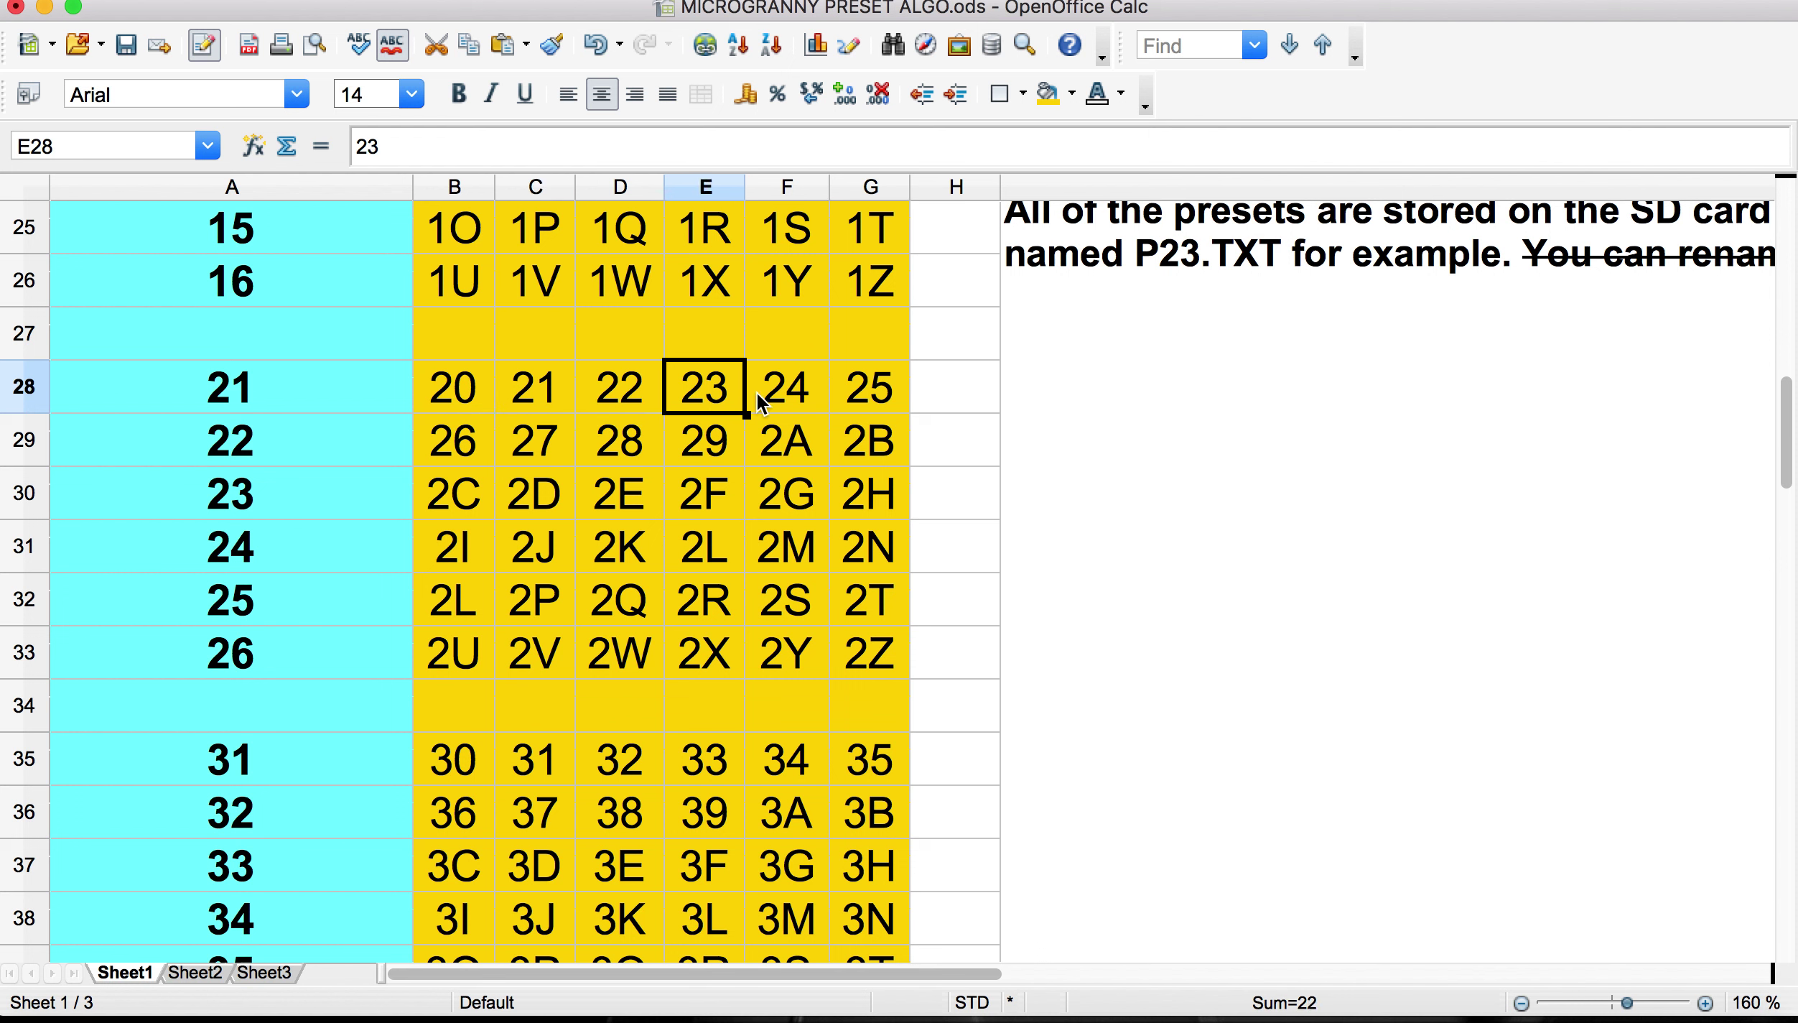
click(785, 393)
click(867, 395)
click(451, 400)
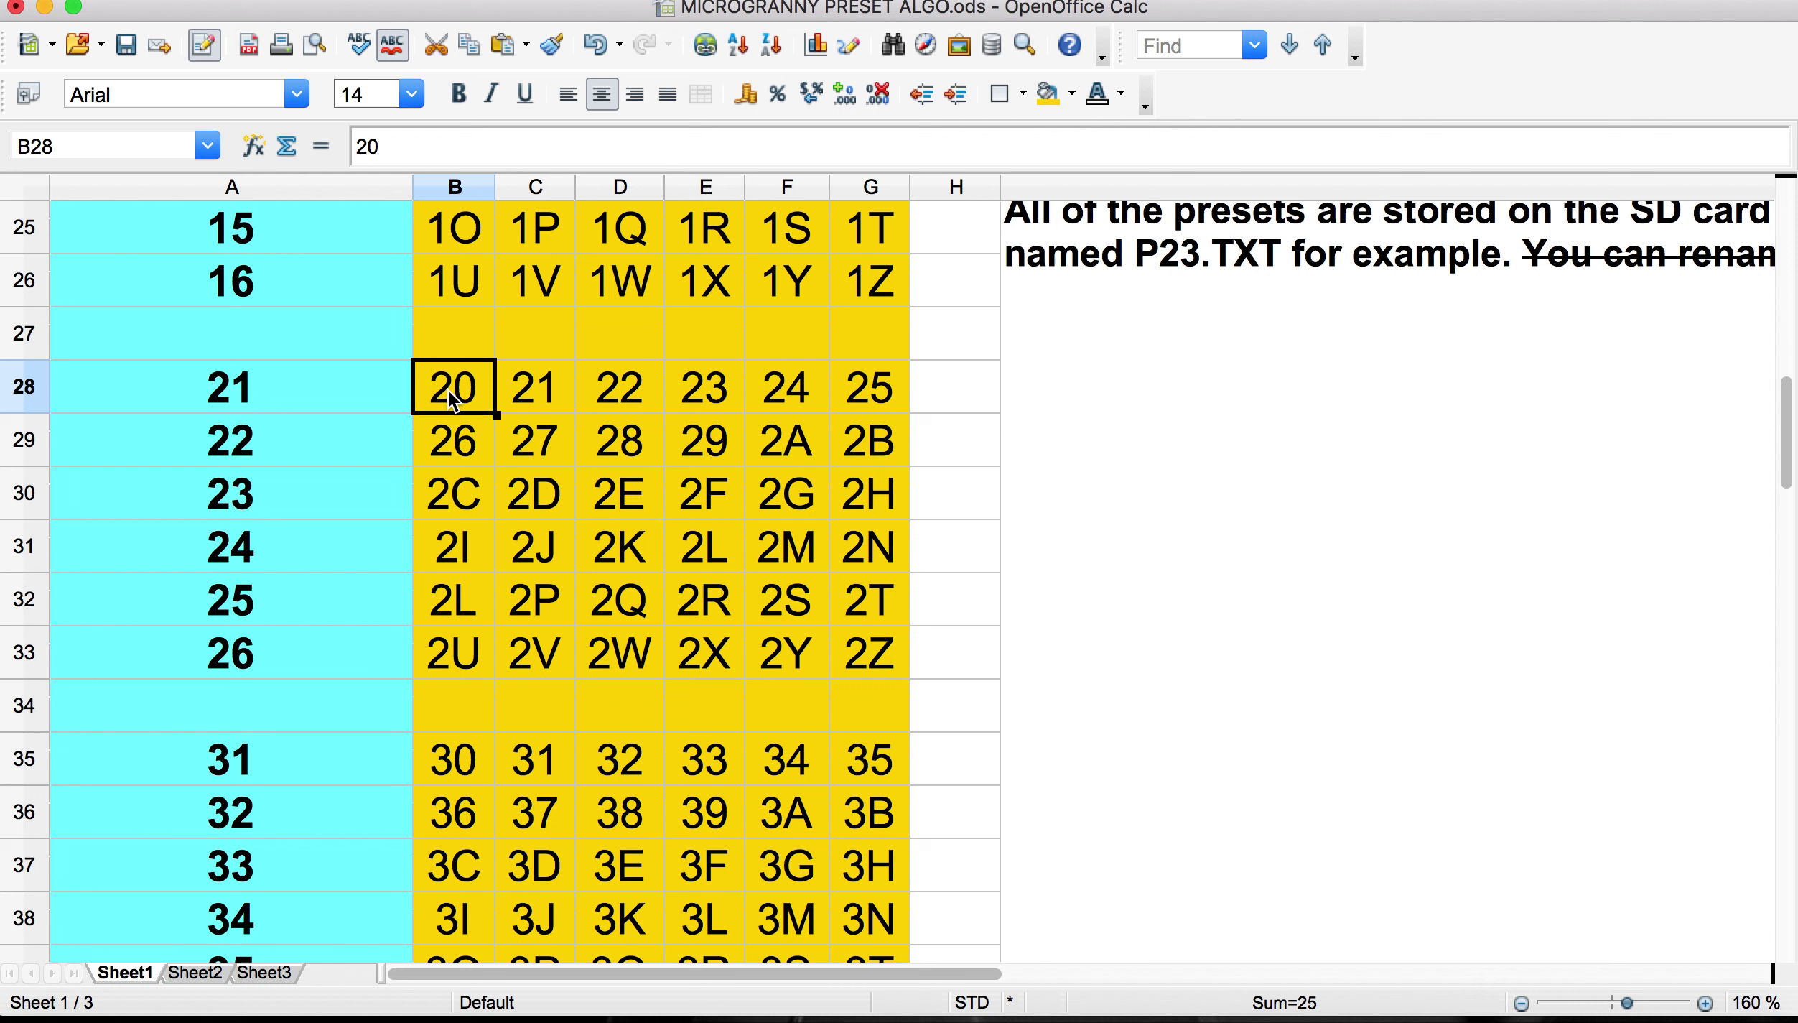
click(530, 401)
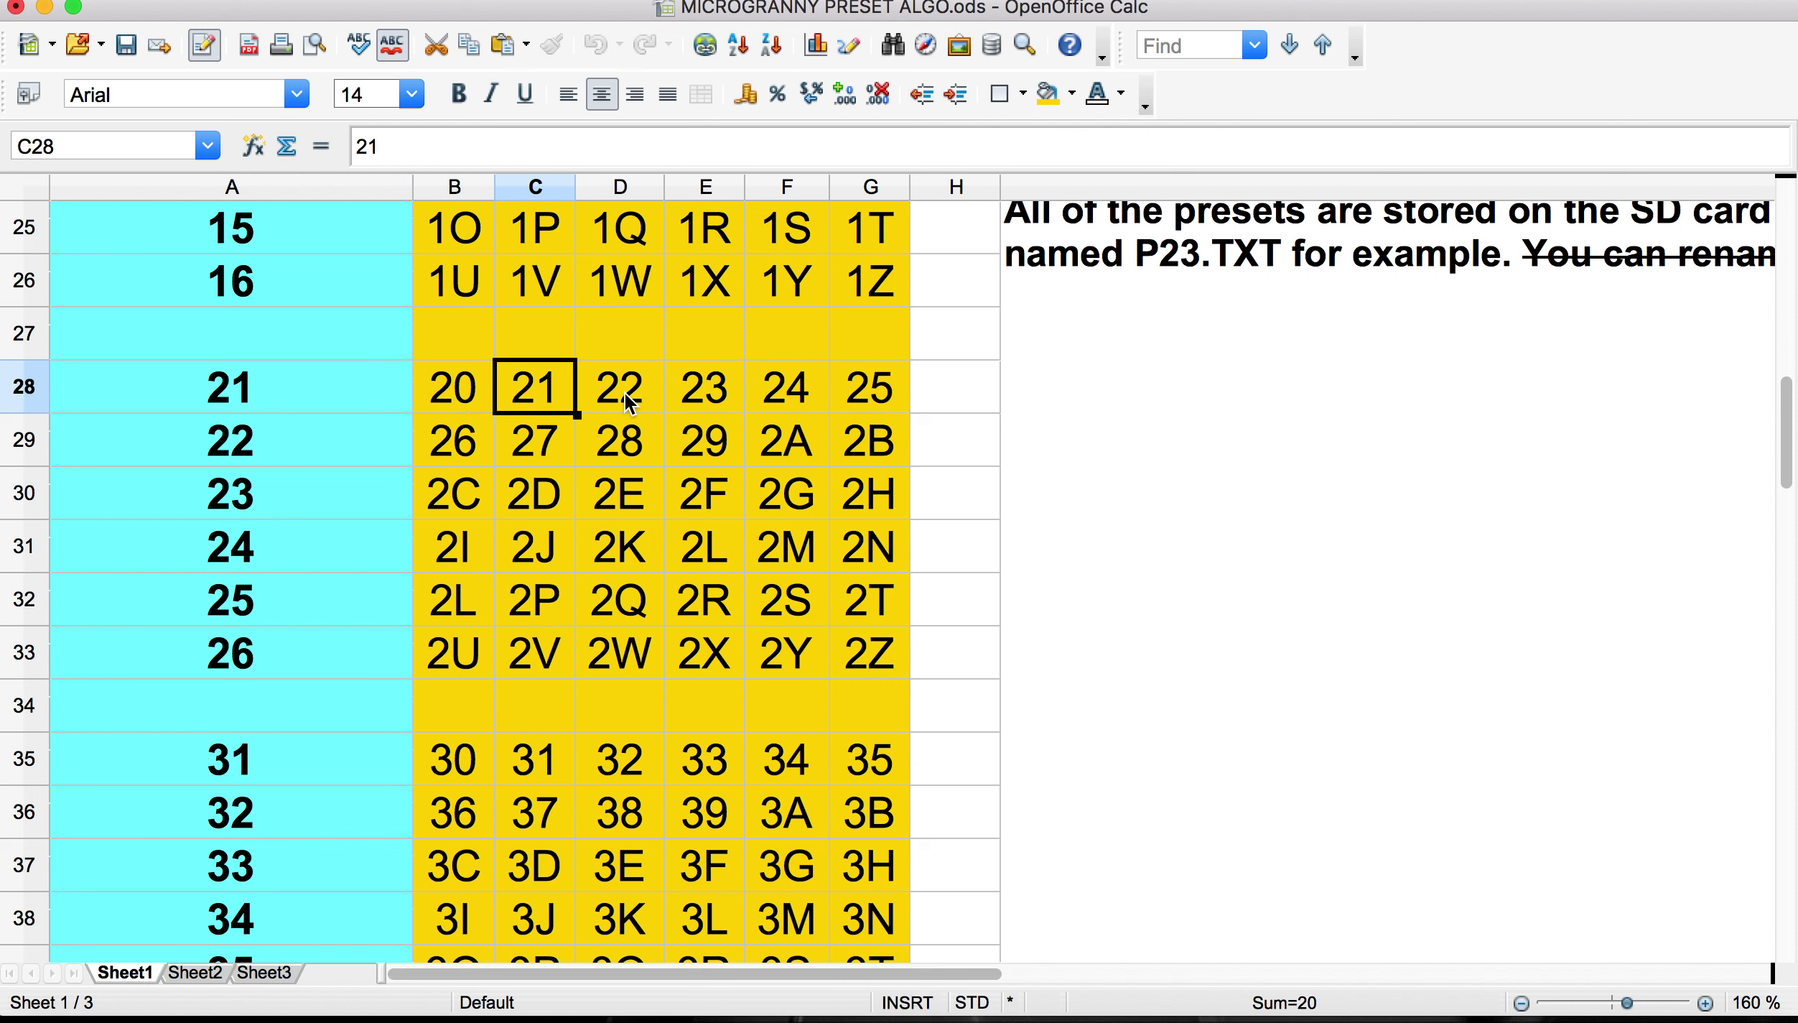
click(868, 391)
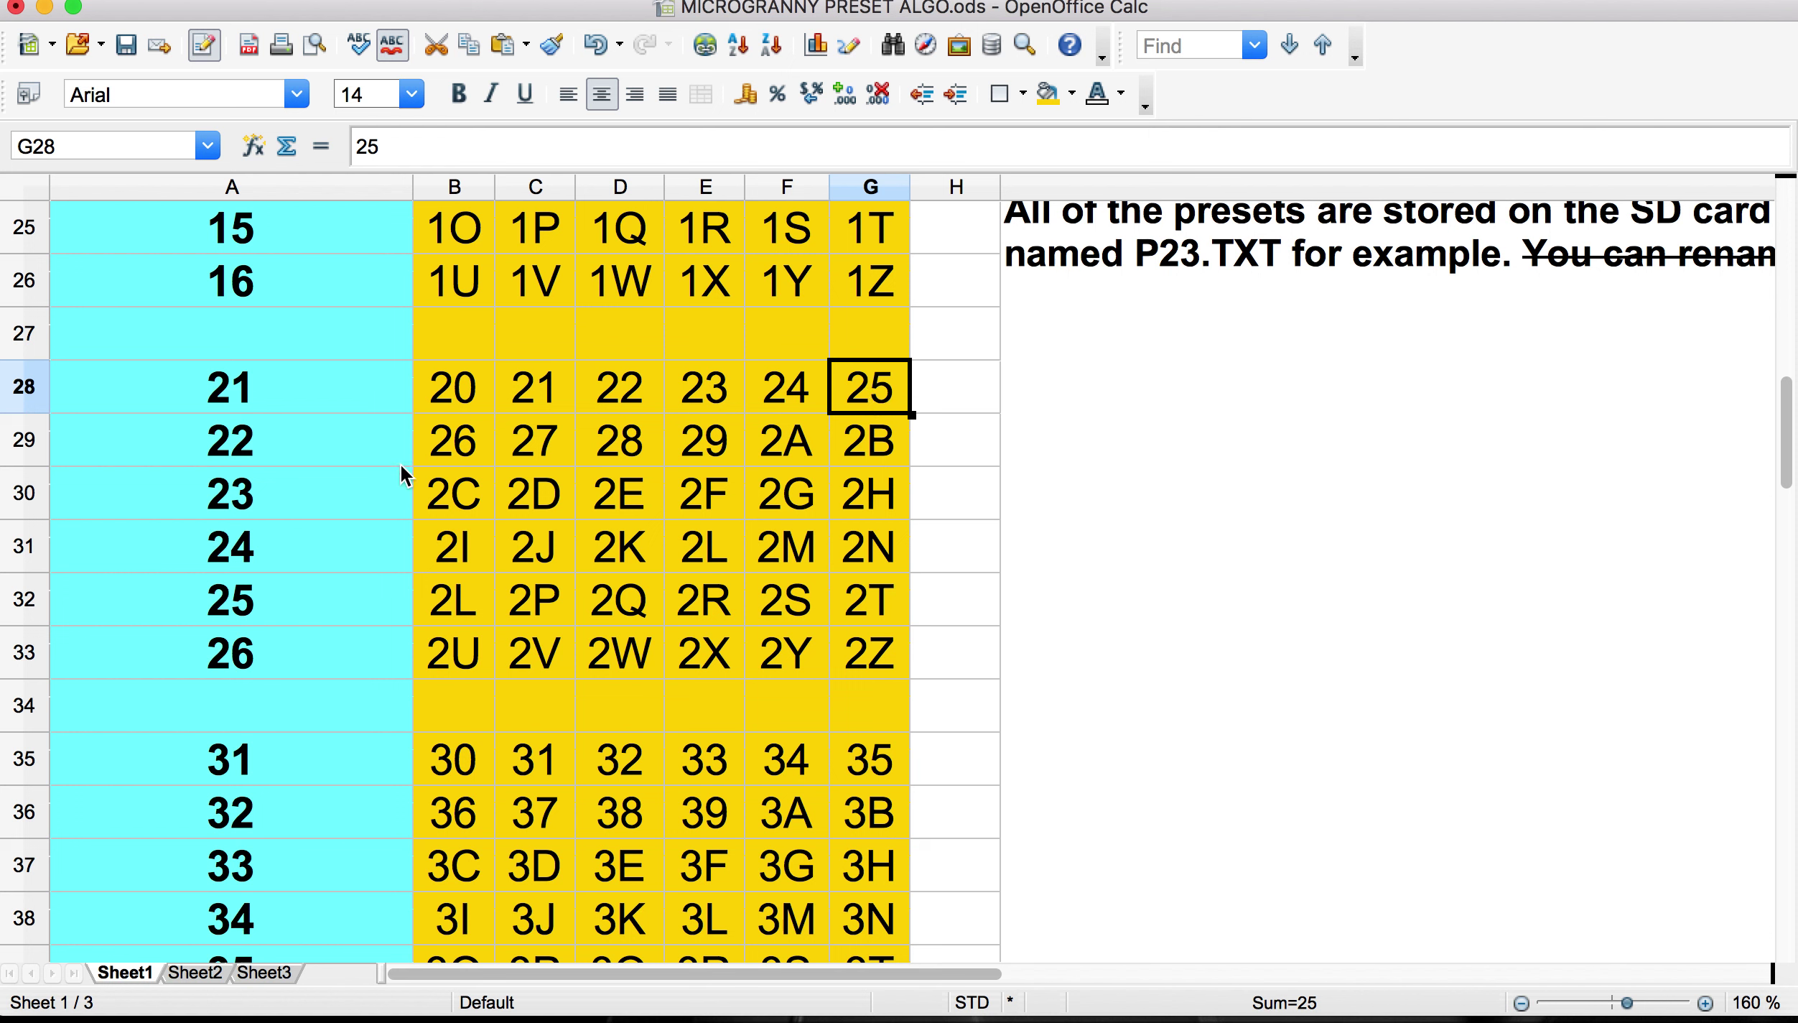
click(720, 457)
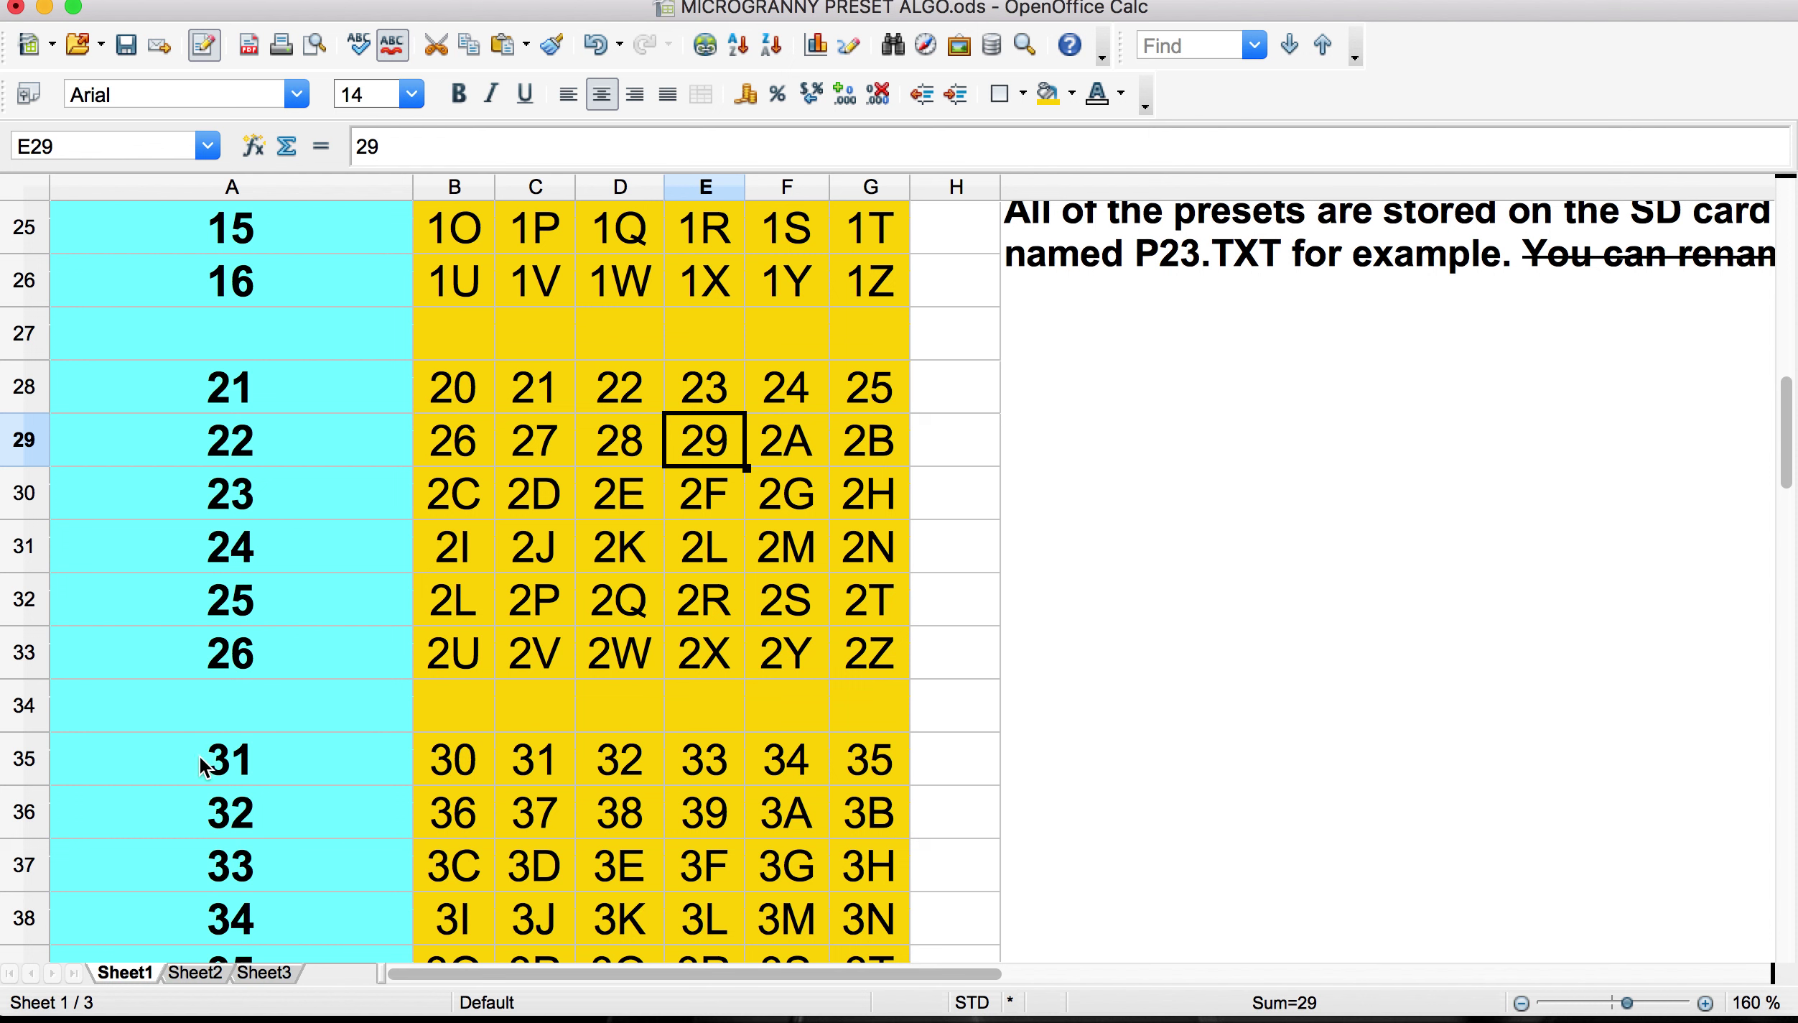
drag(206, 765, 458, 761)
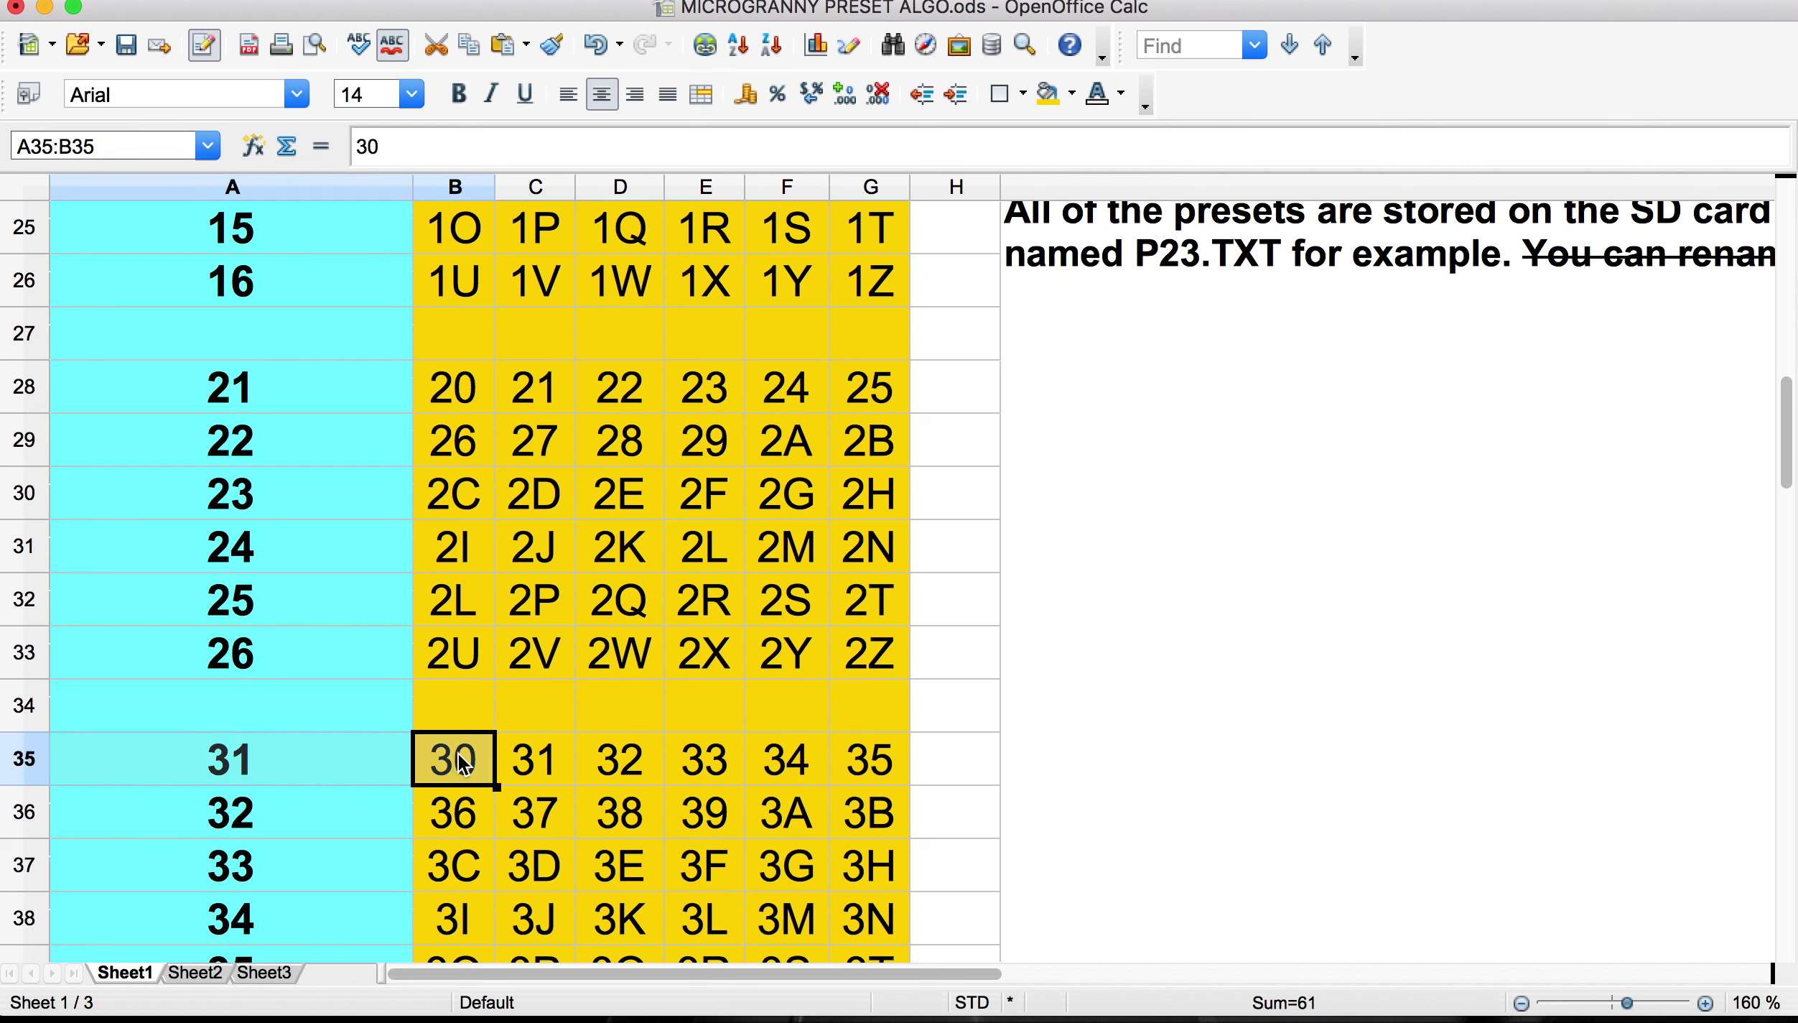
click(790, 446)
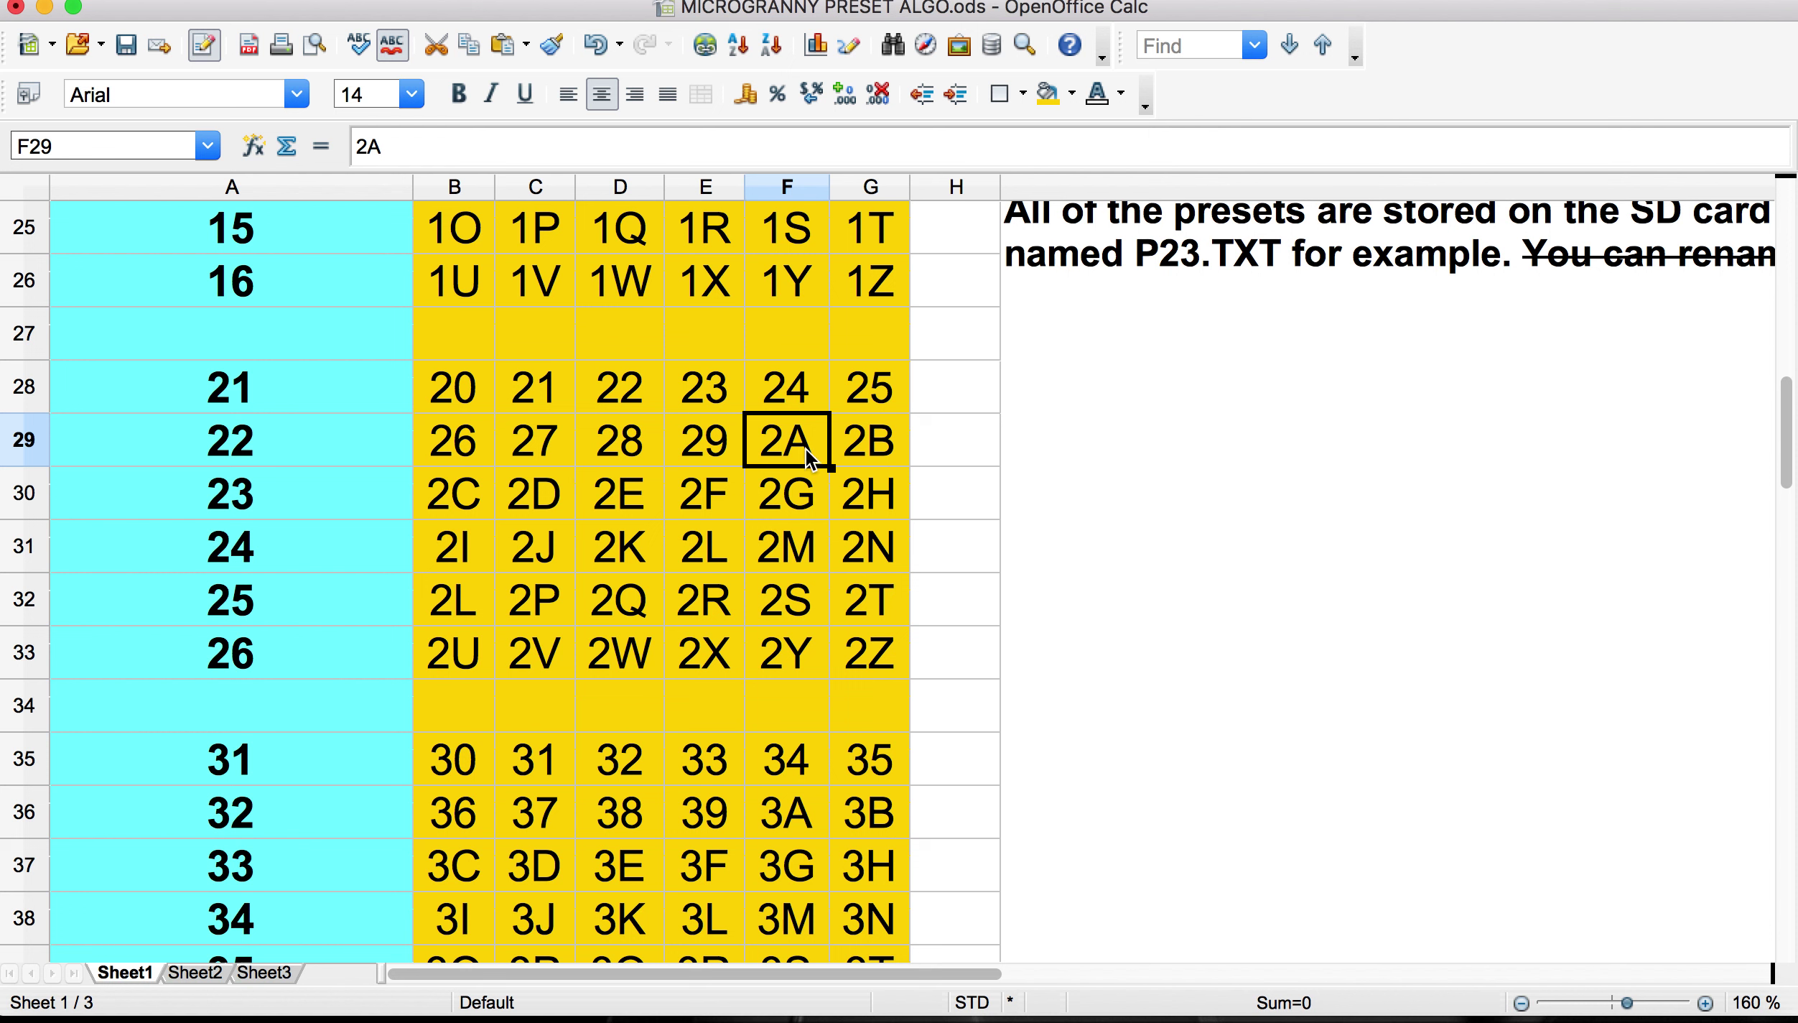
drag(444, 504, 840, 658)
click(876, 659)
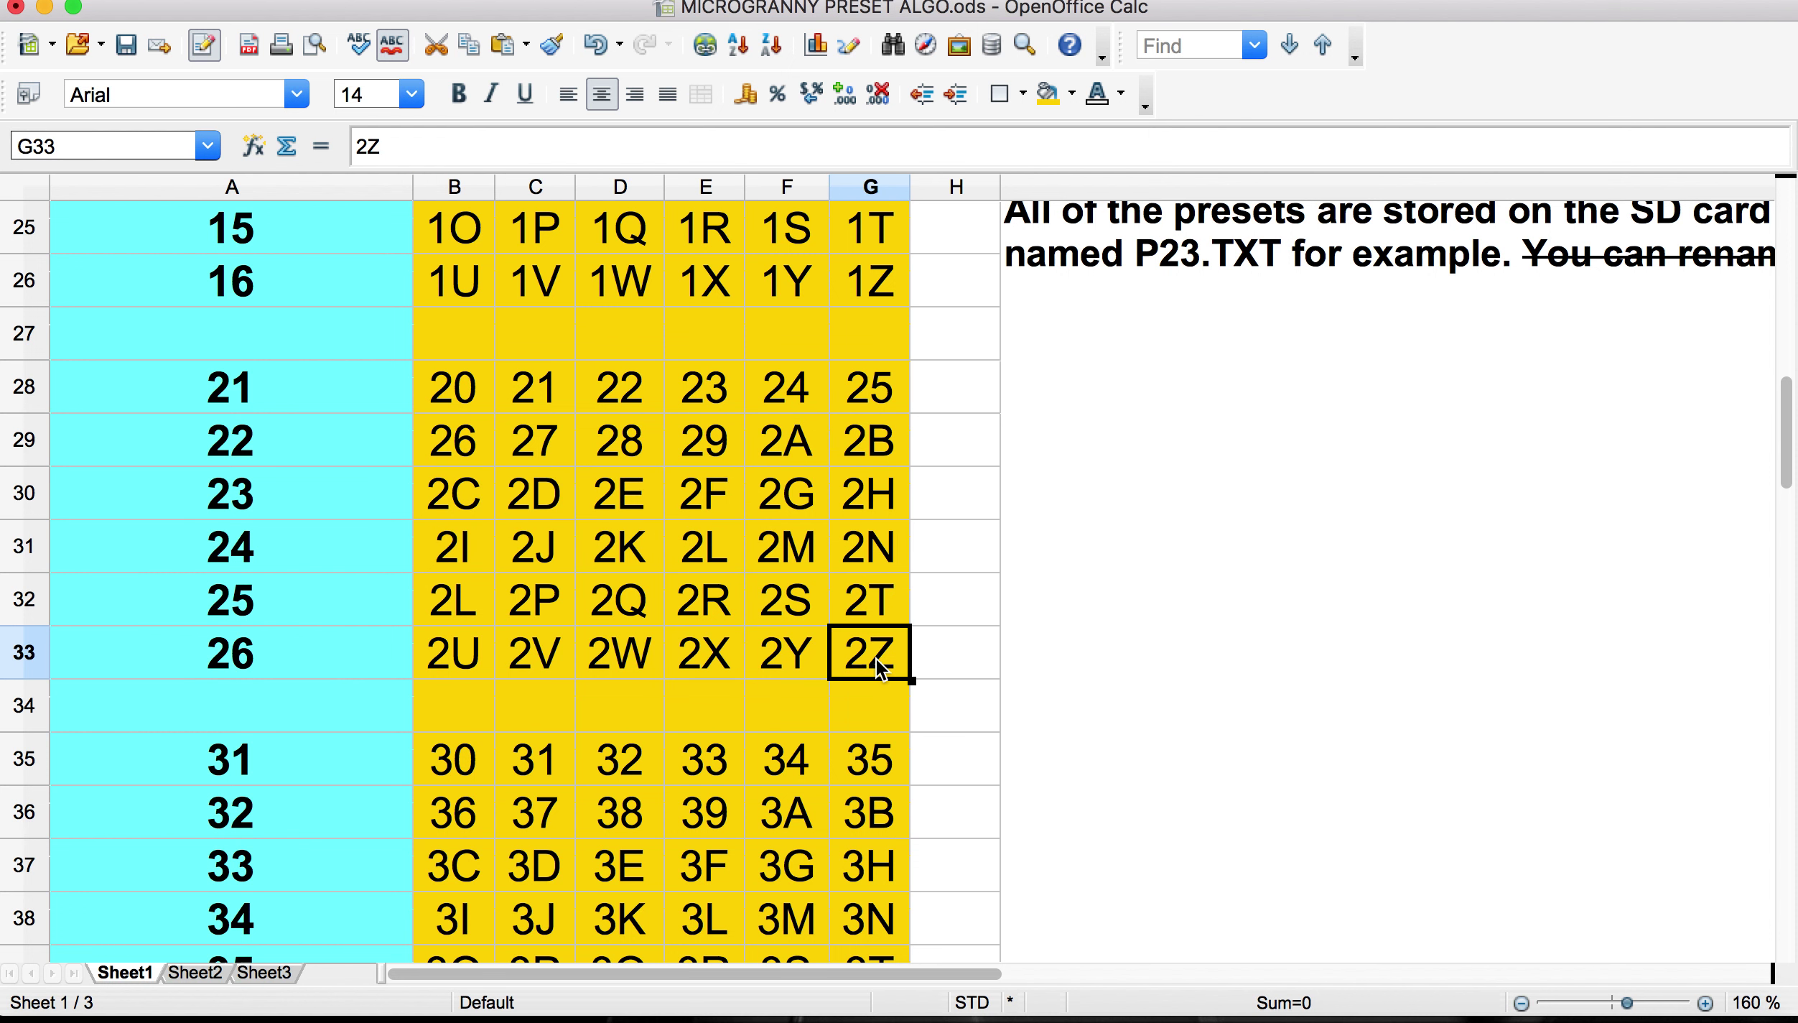
click(323, 387)
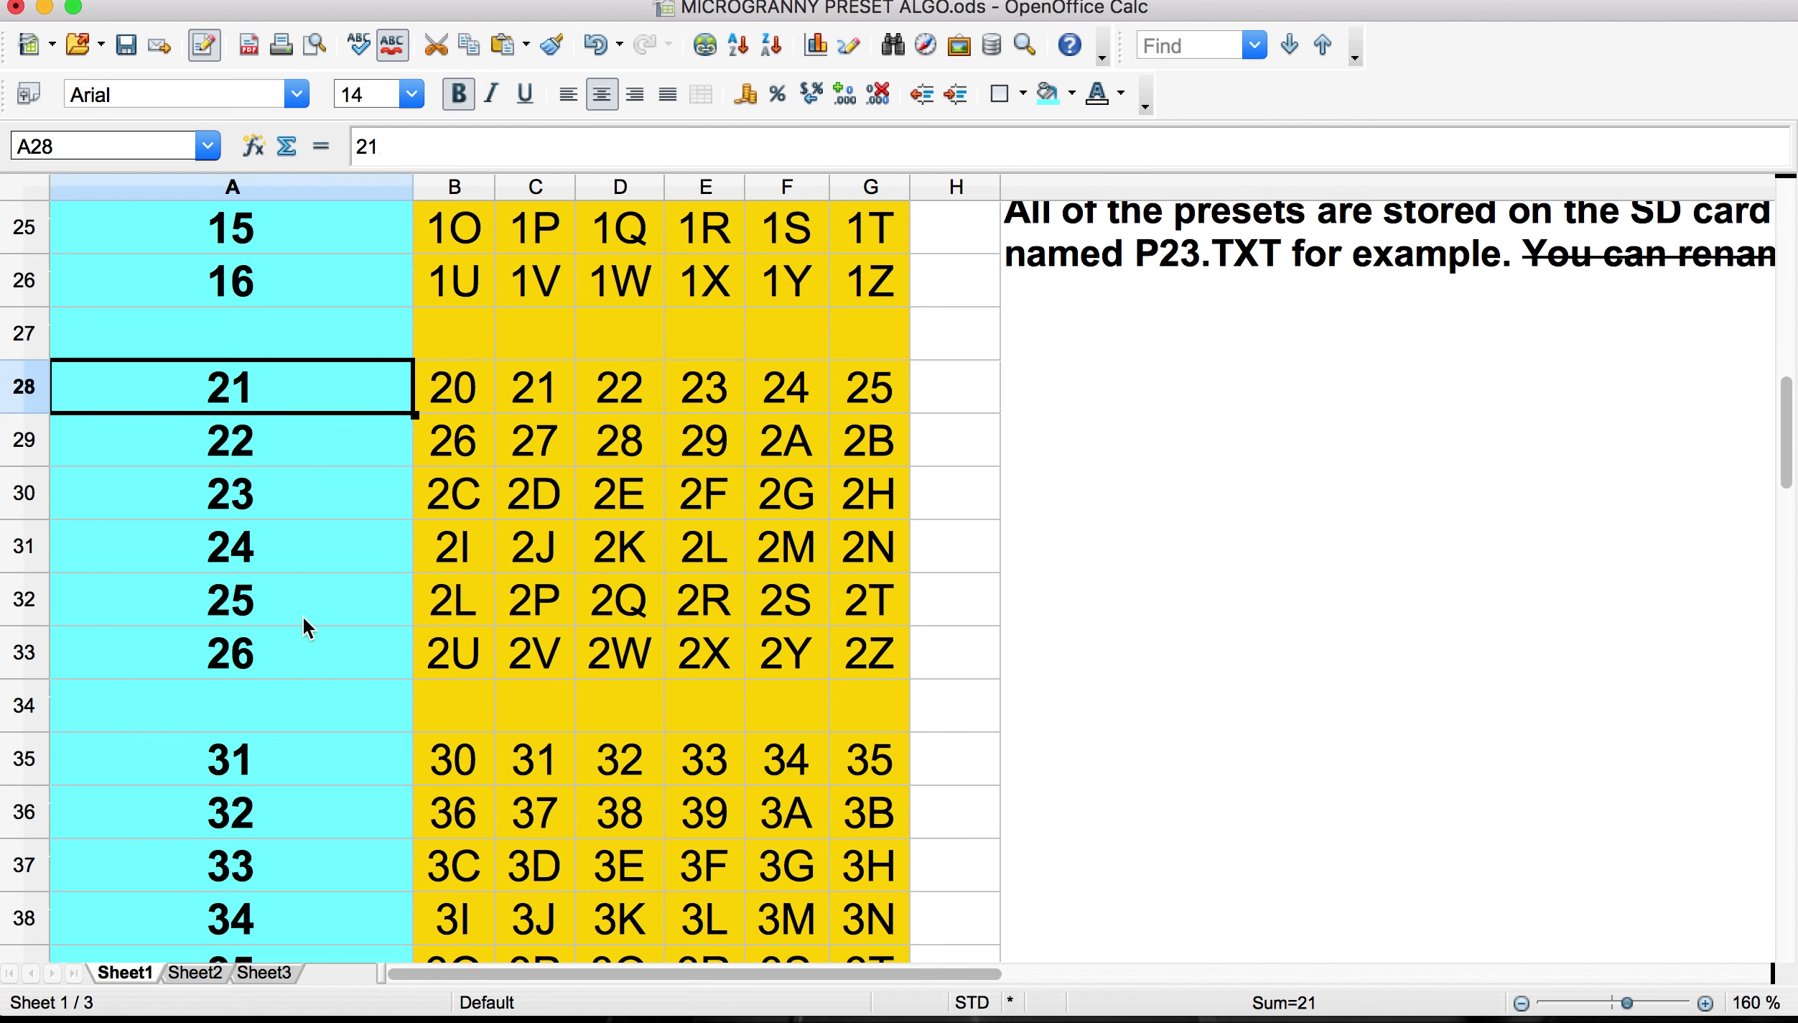
scroll(310, 613, down, 5)
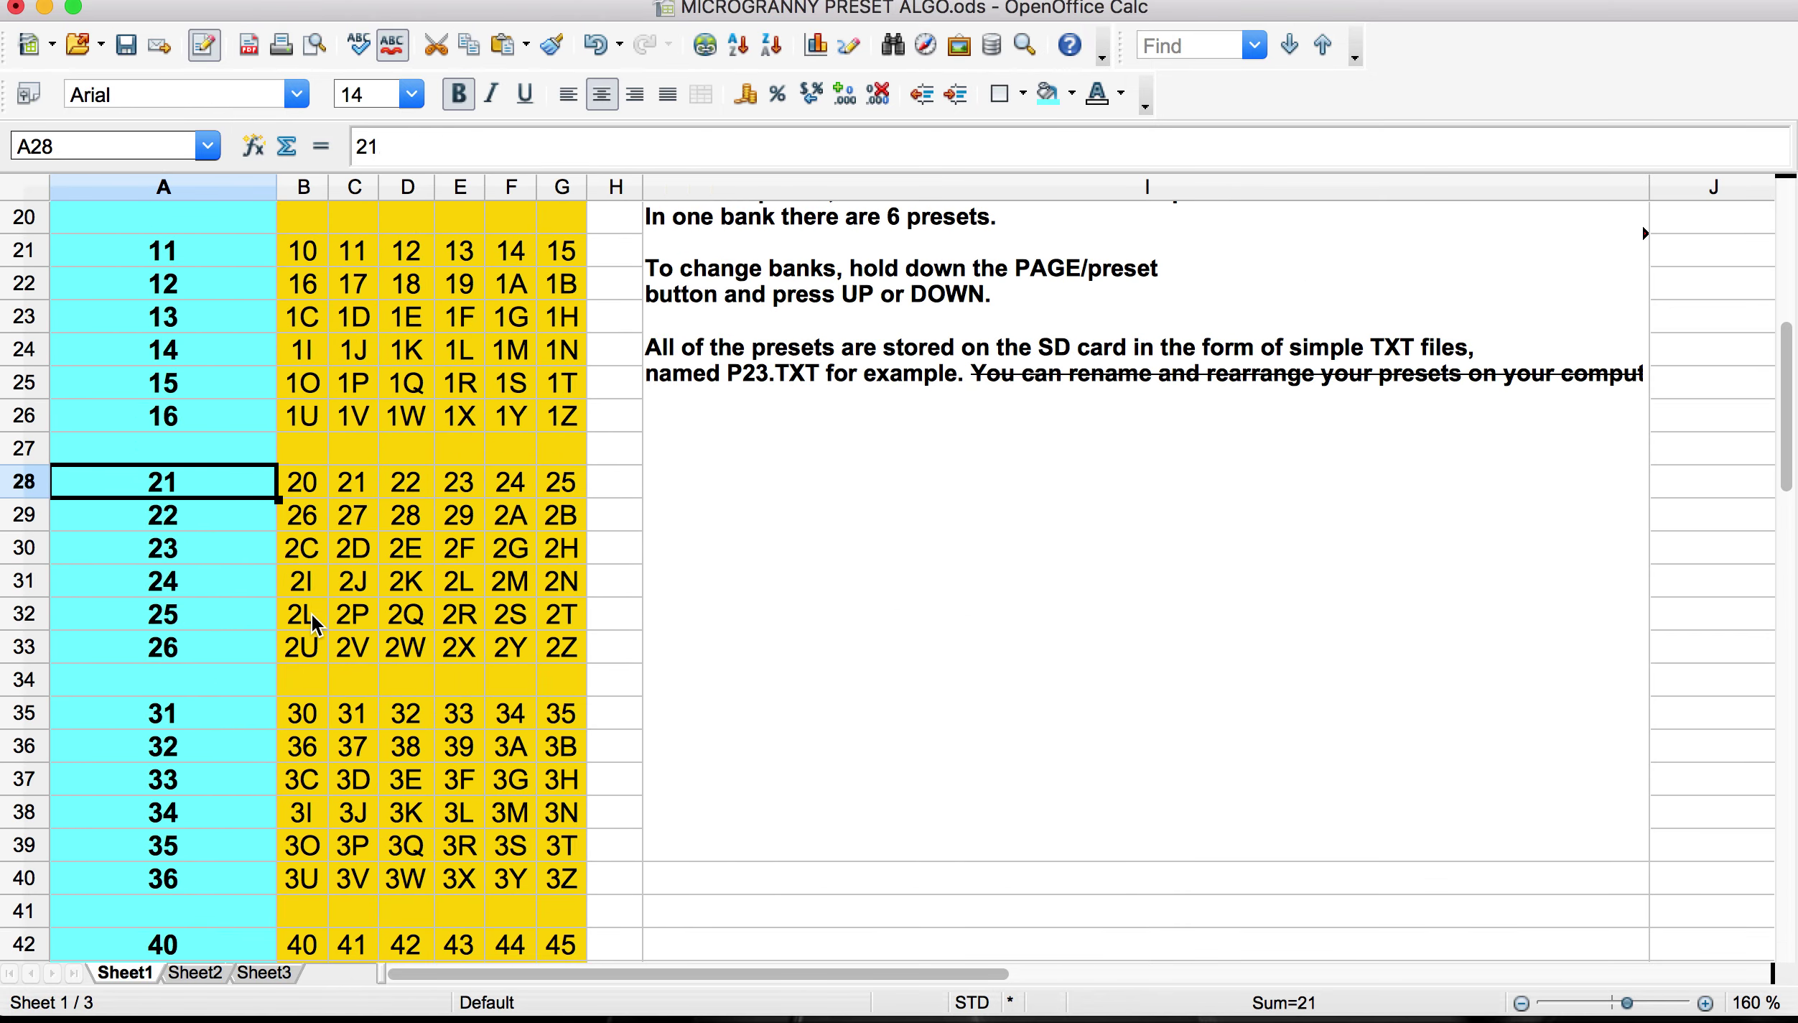
scroll(287, 604, up, 5)
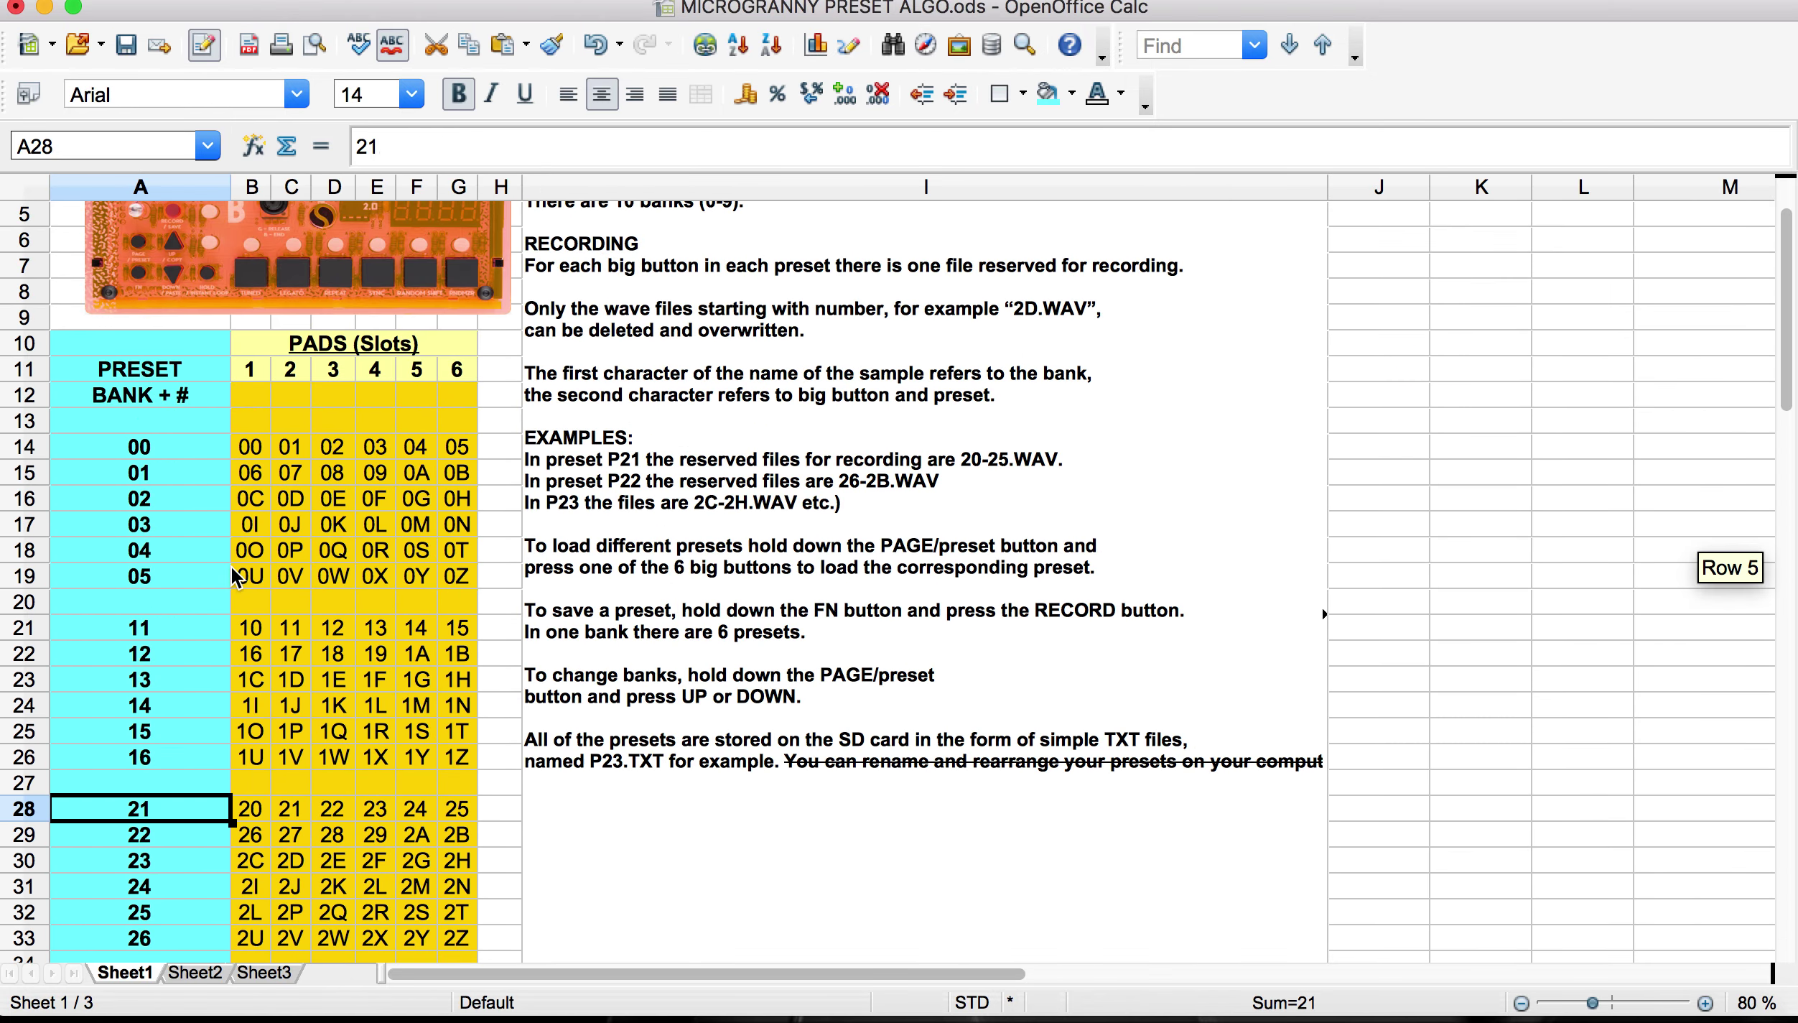
scroll(233, 579, up, 2)
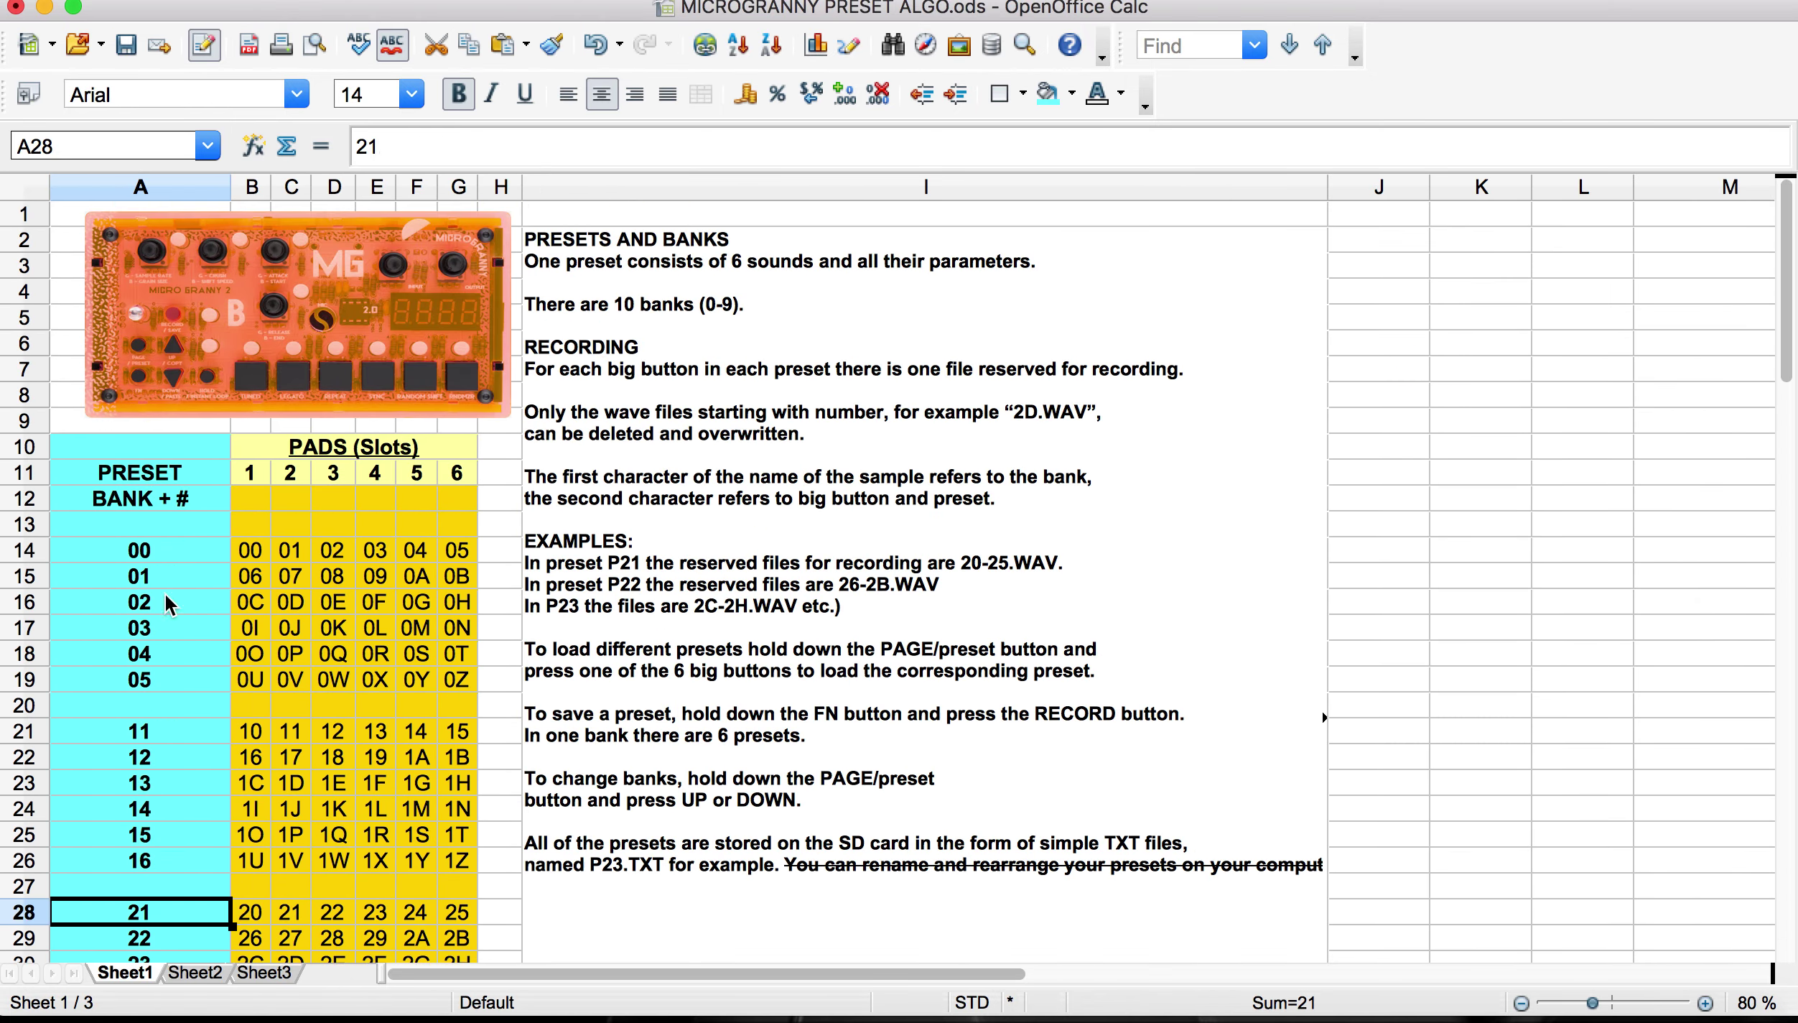
click(147, 560)
scroll(172, 607, down, 2)
click(153, 596)
scroll(164, 600, down, 2)
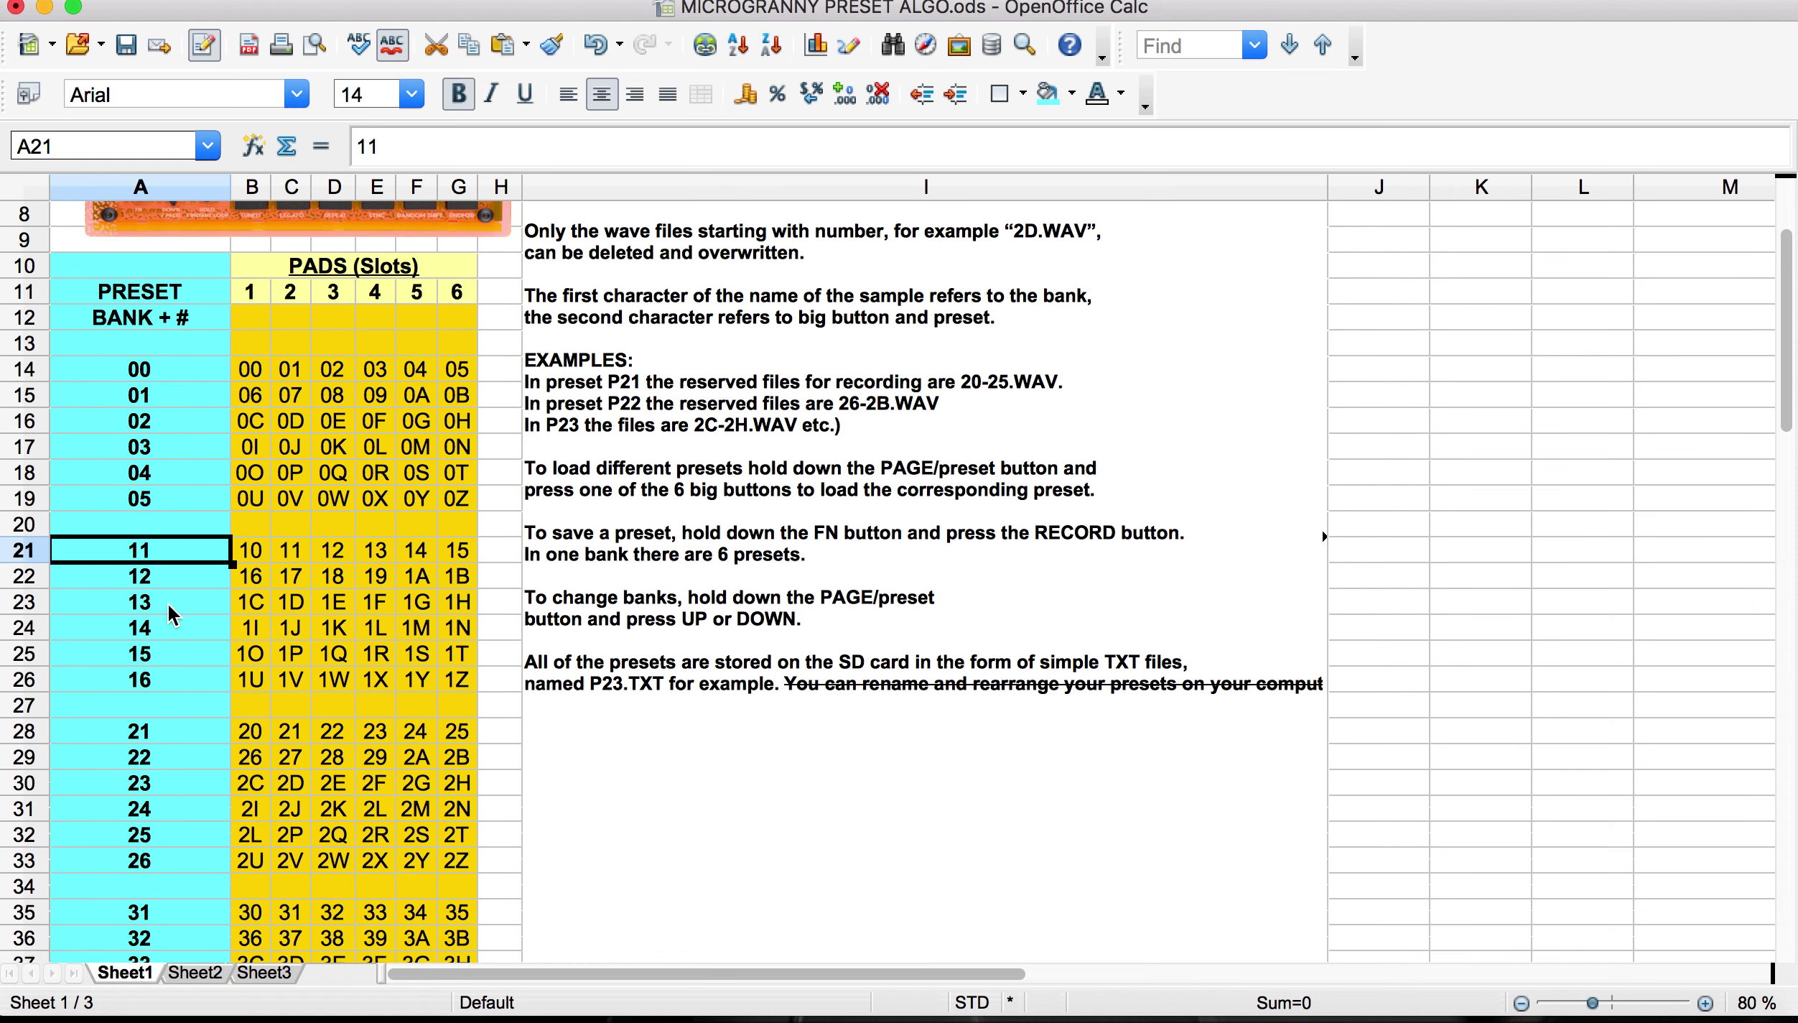
click(161, 602)
scroll(172, 613, down, 1)
click(155, 732)
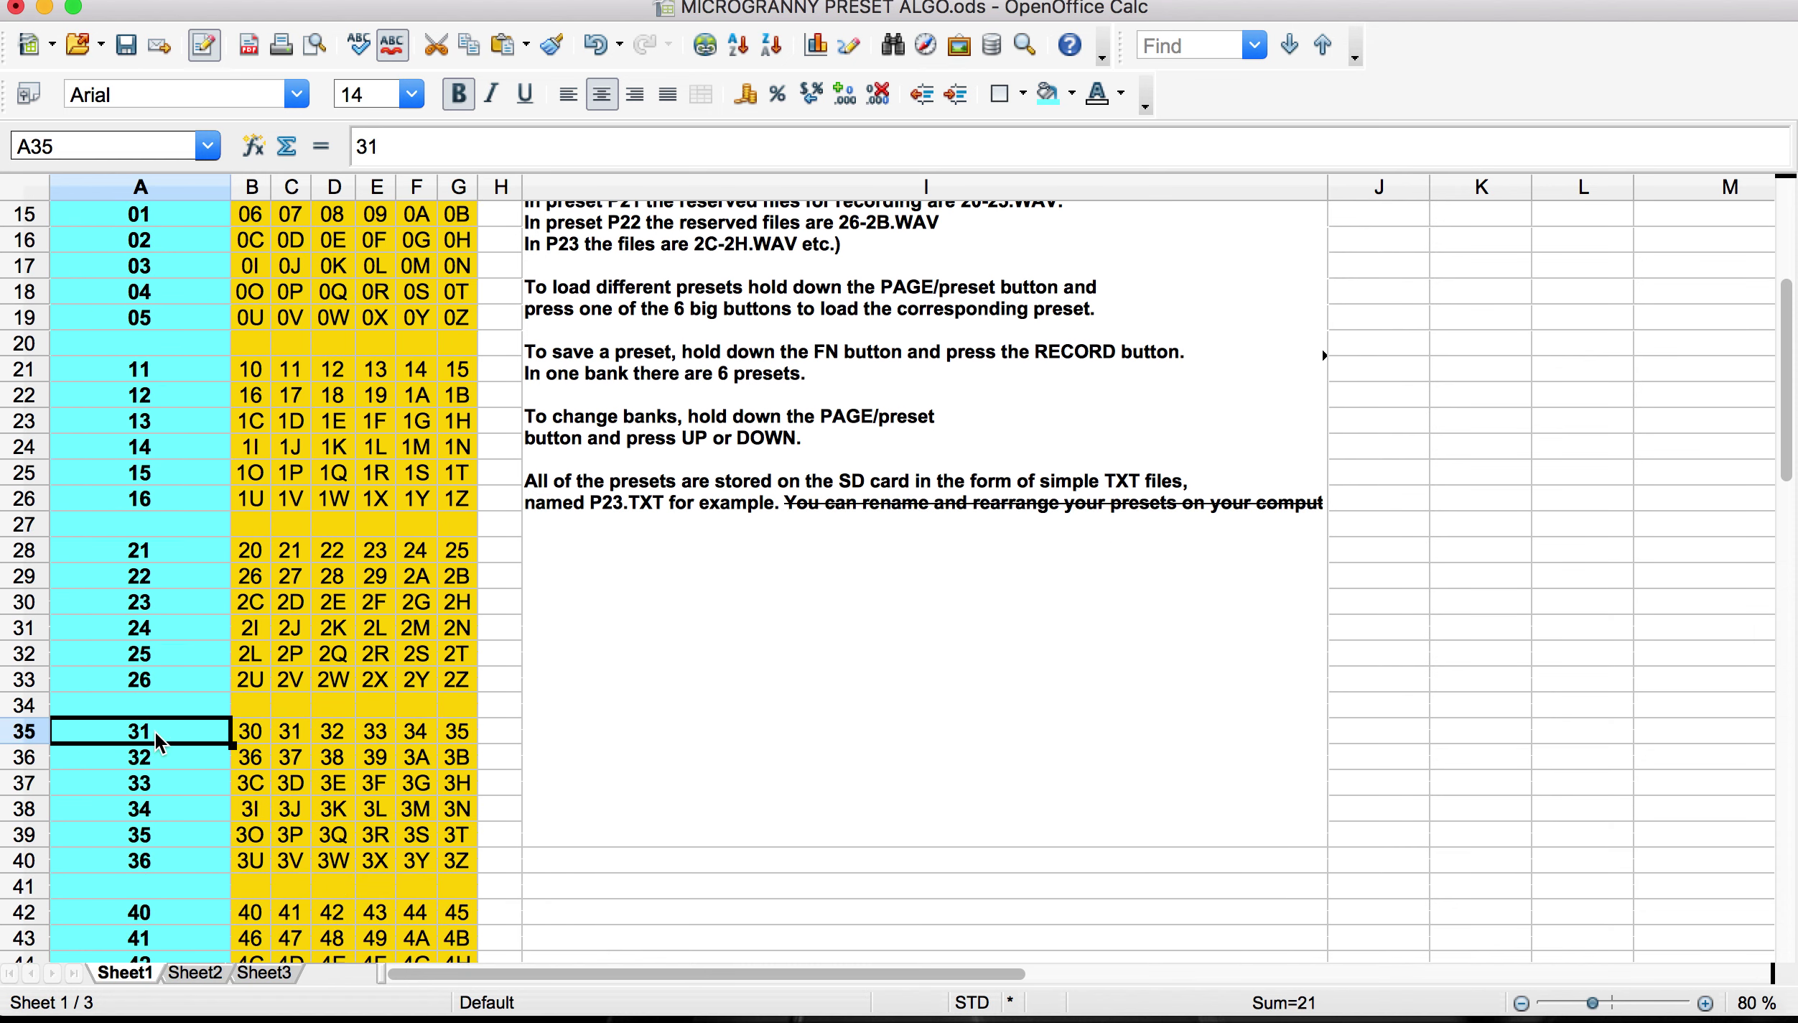
scroll(166, 727, down, 3)
scroll(176, 725, down, 8)
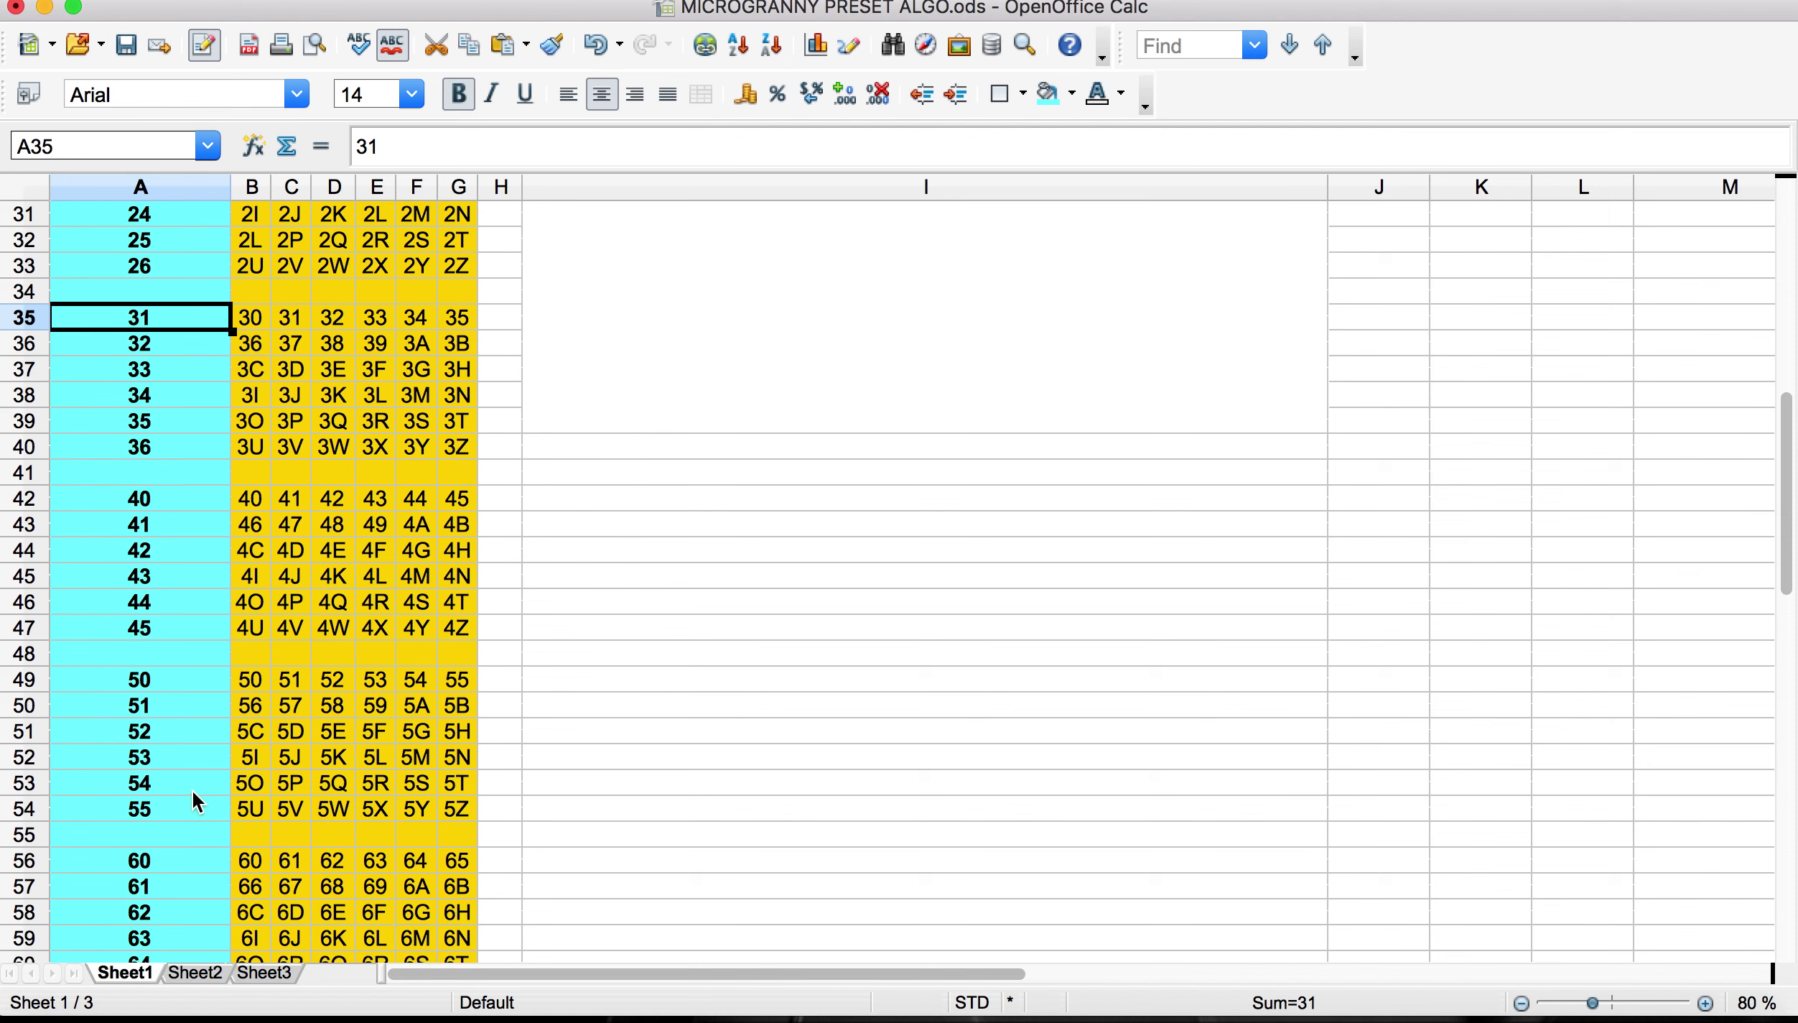
scroll(183, 714, down, 2)
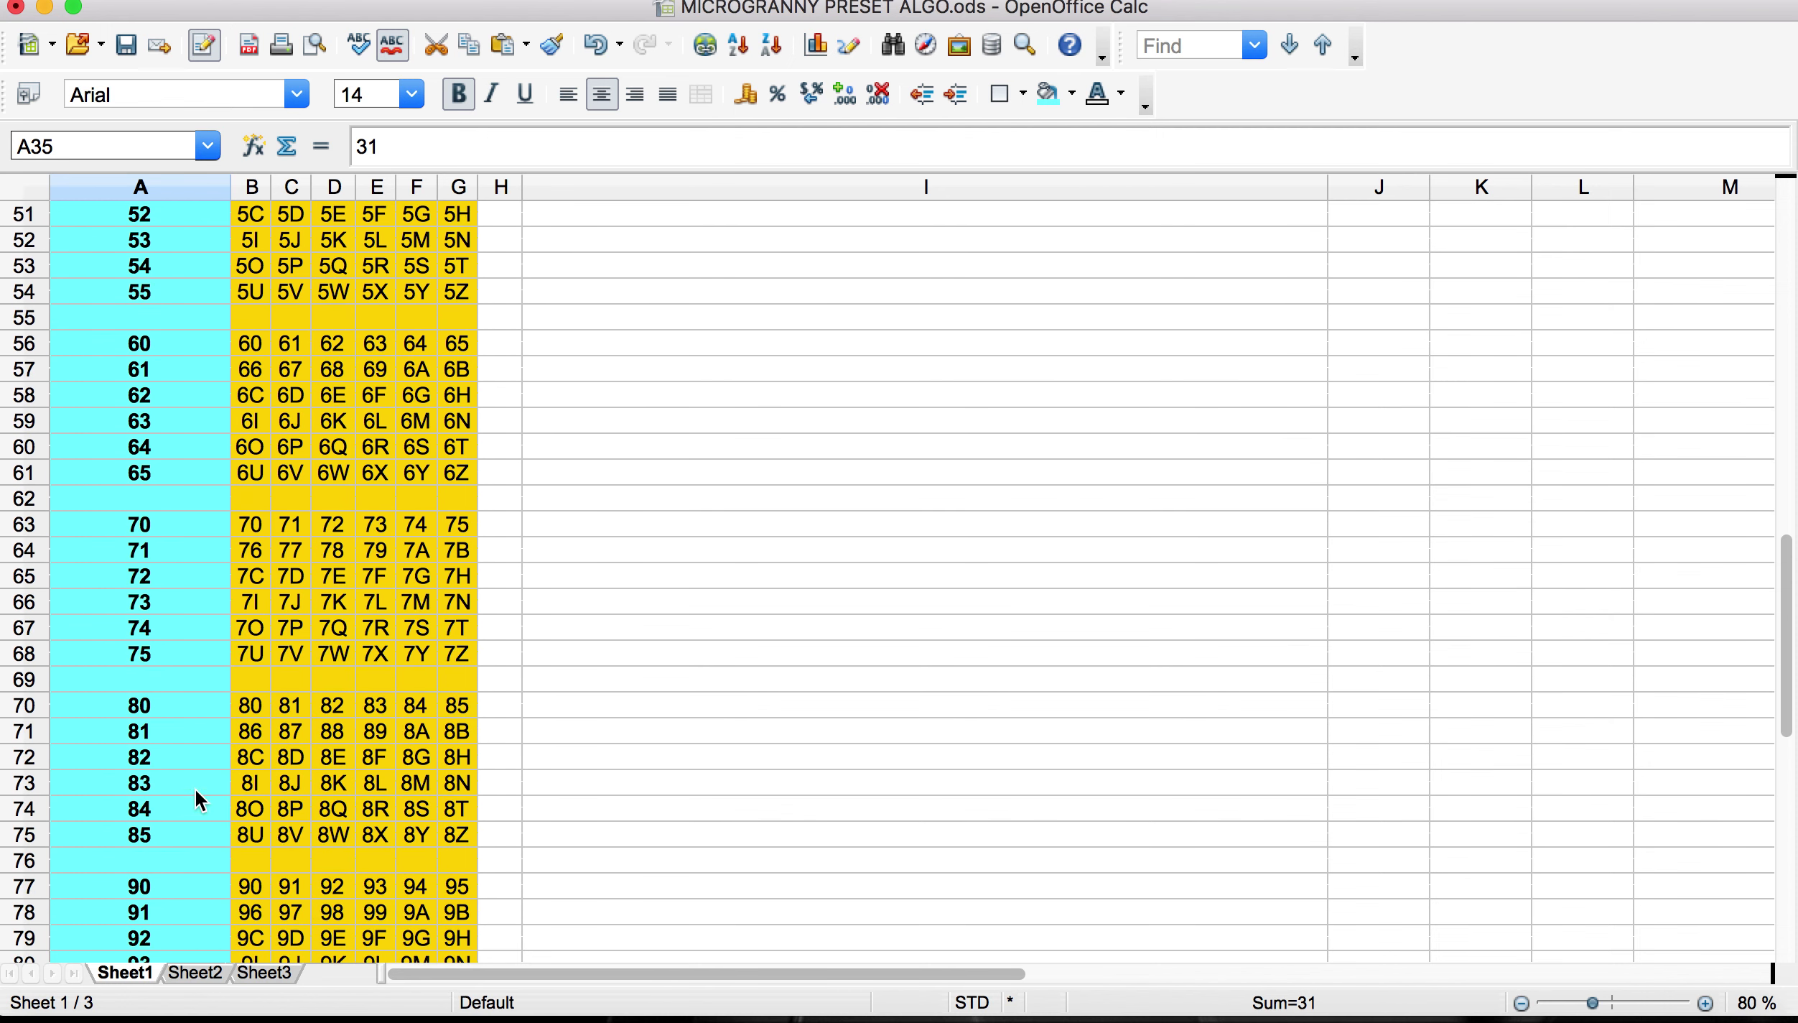
scroll(171, 697, down, 3)
click(172, 632)
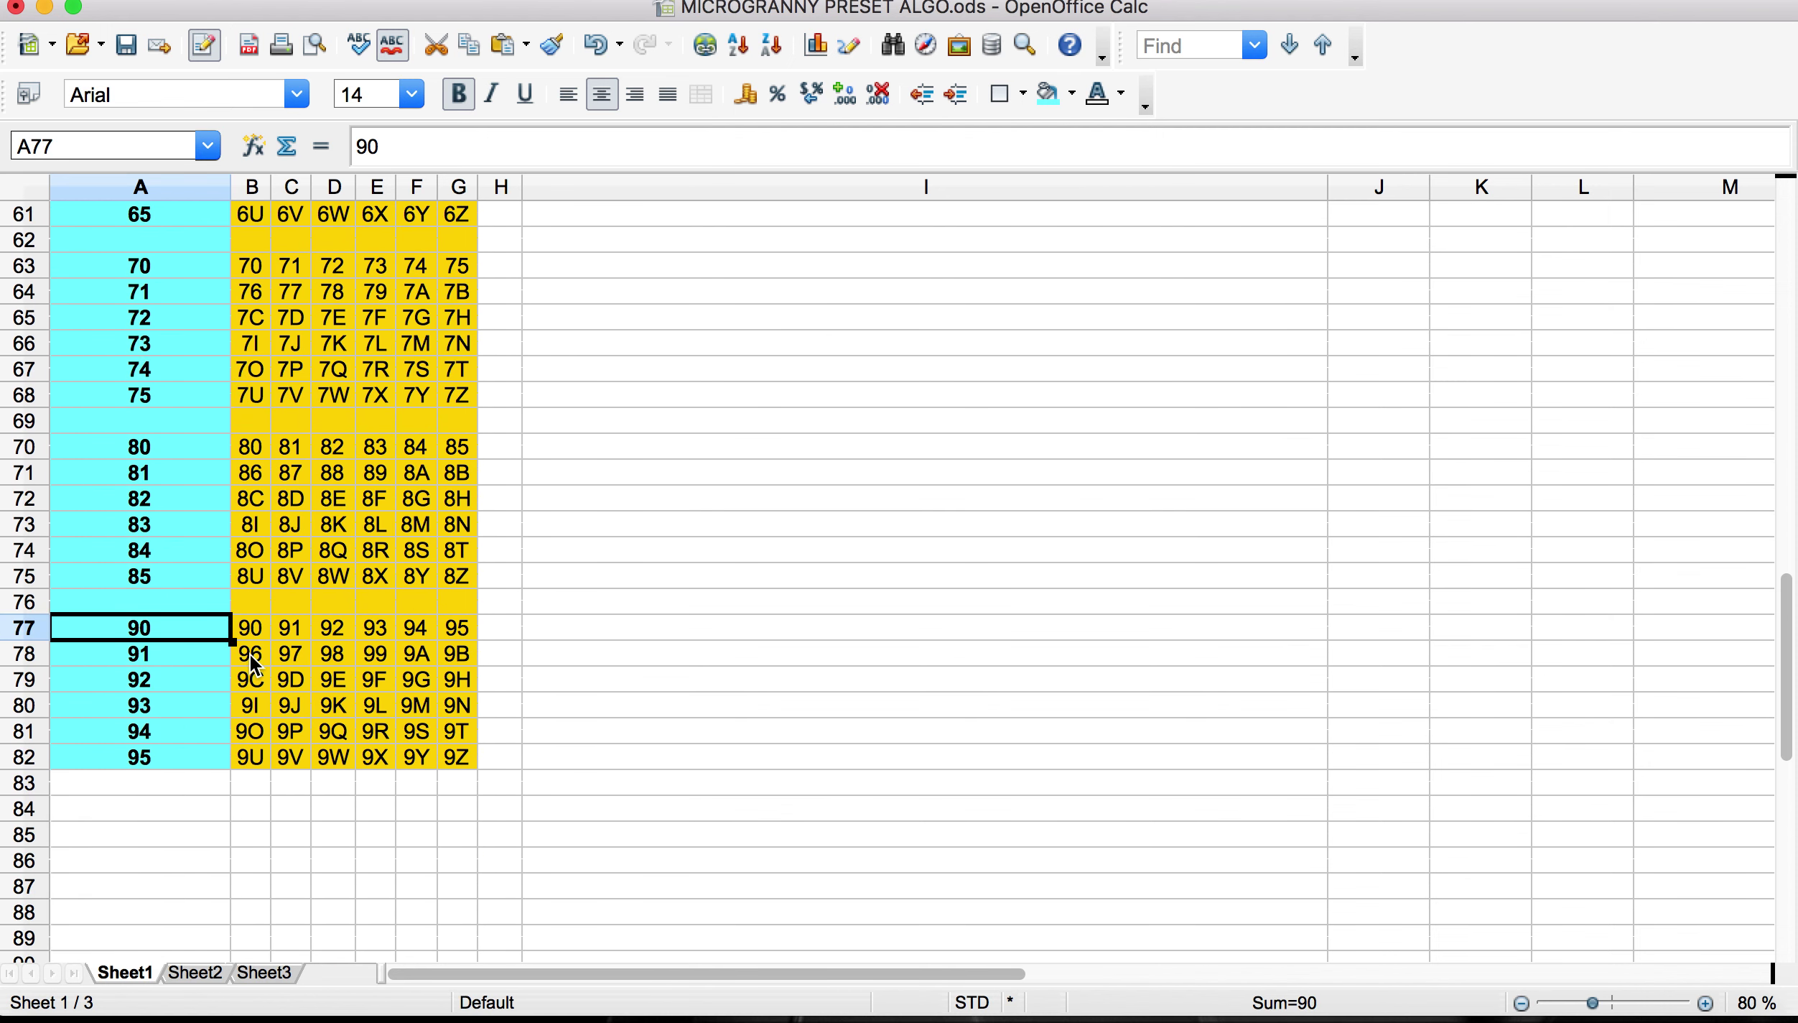
scroll(248, 668, up, 5)
scroll(251, 665, down, 10)
scroll(251, 664, up, 9)
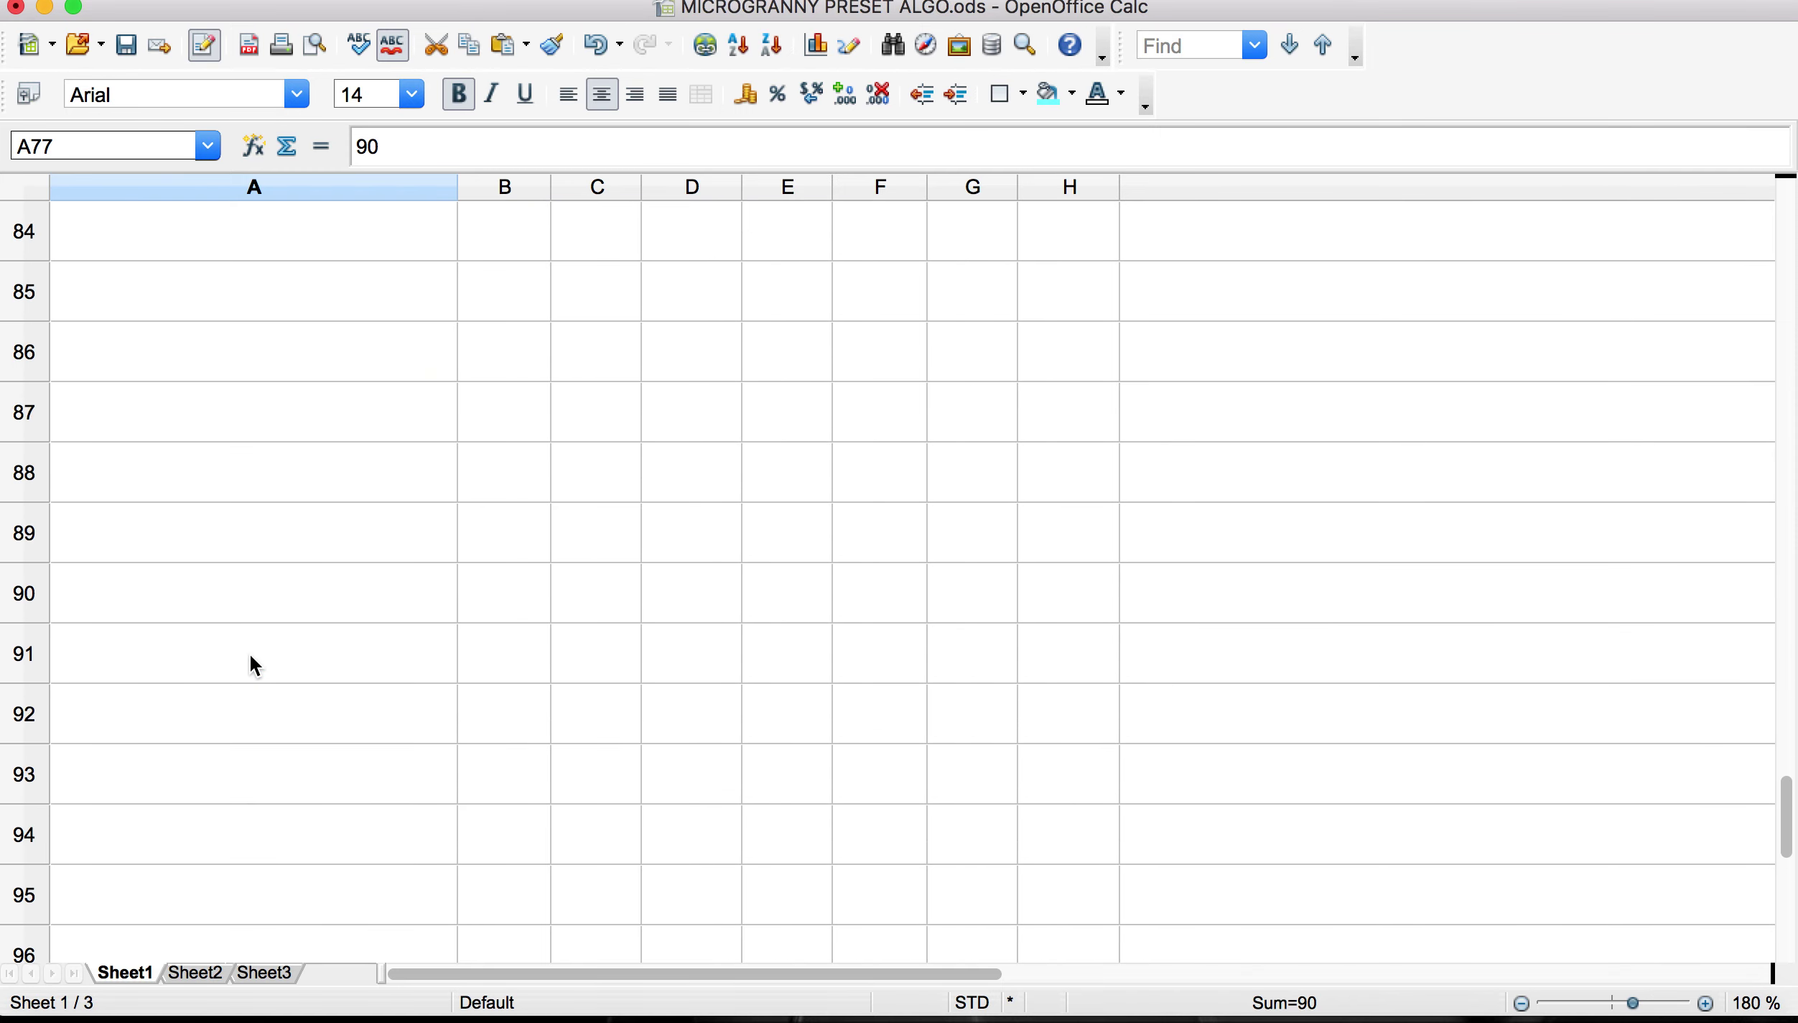
scroll(251, 664, down, 2)
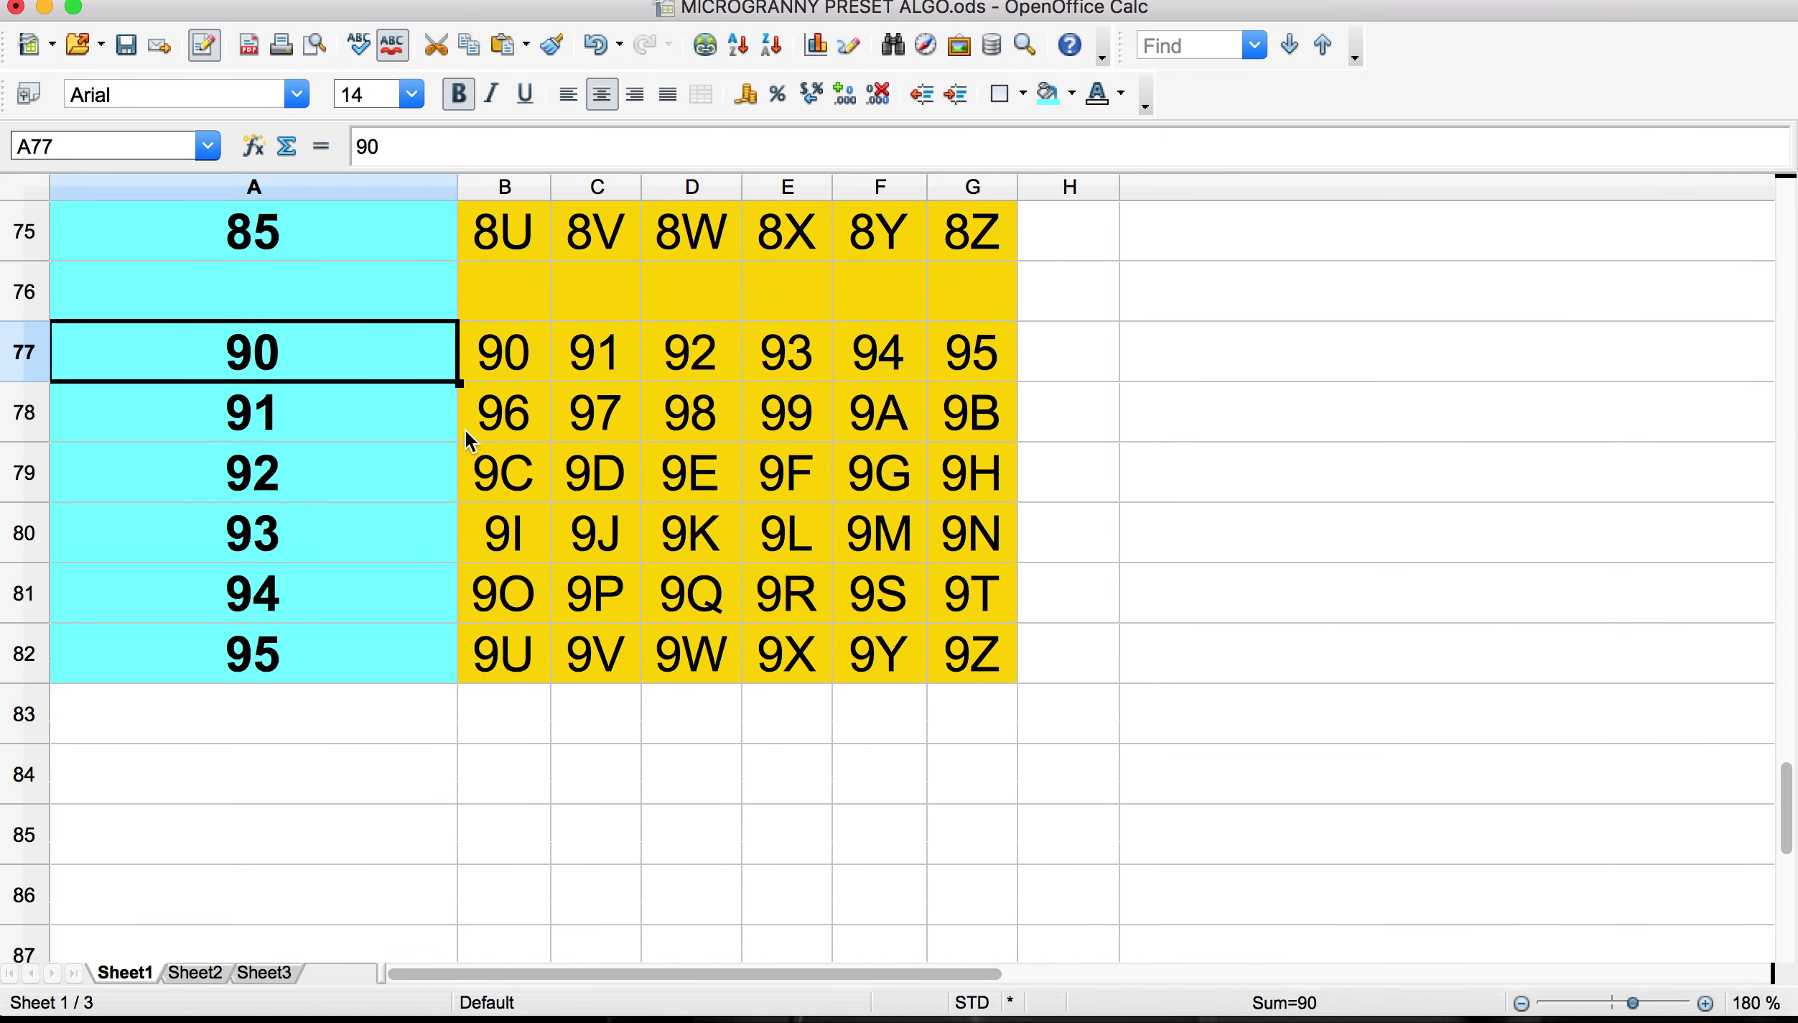
click(519, 360)
click(253, 355)
click(514, 355)
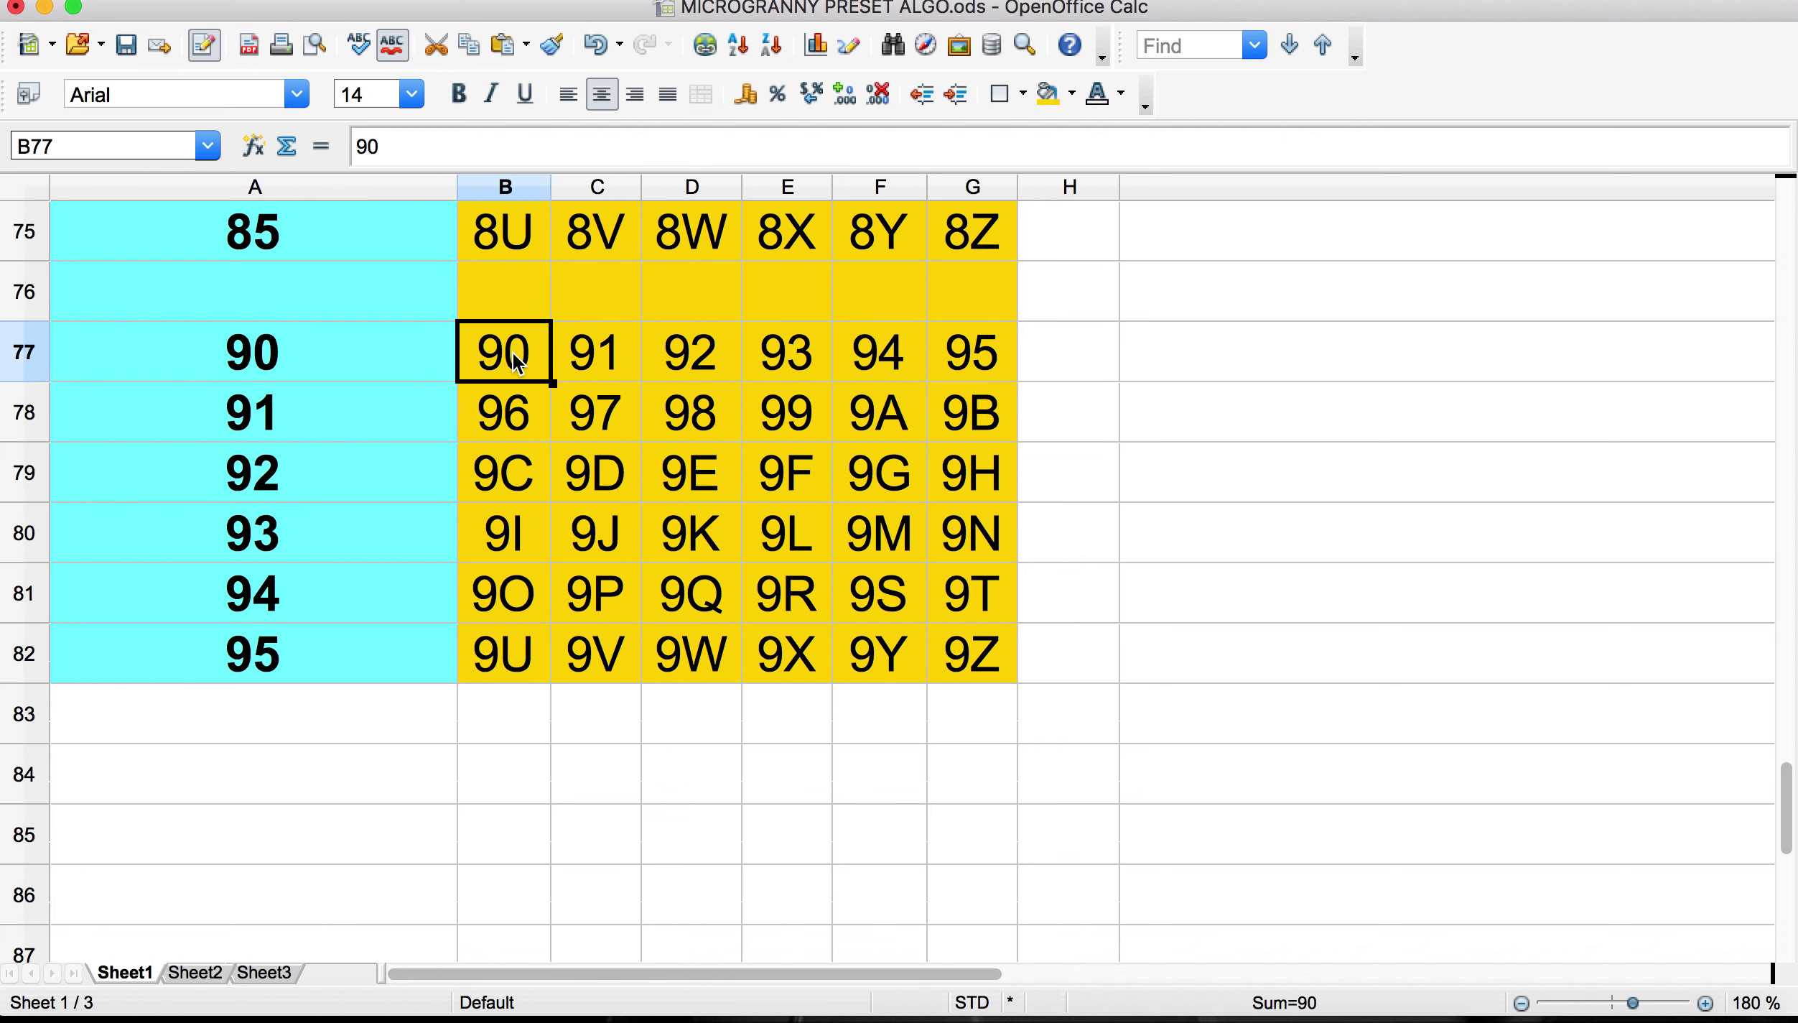
click(381, 360)
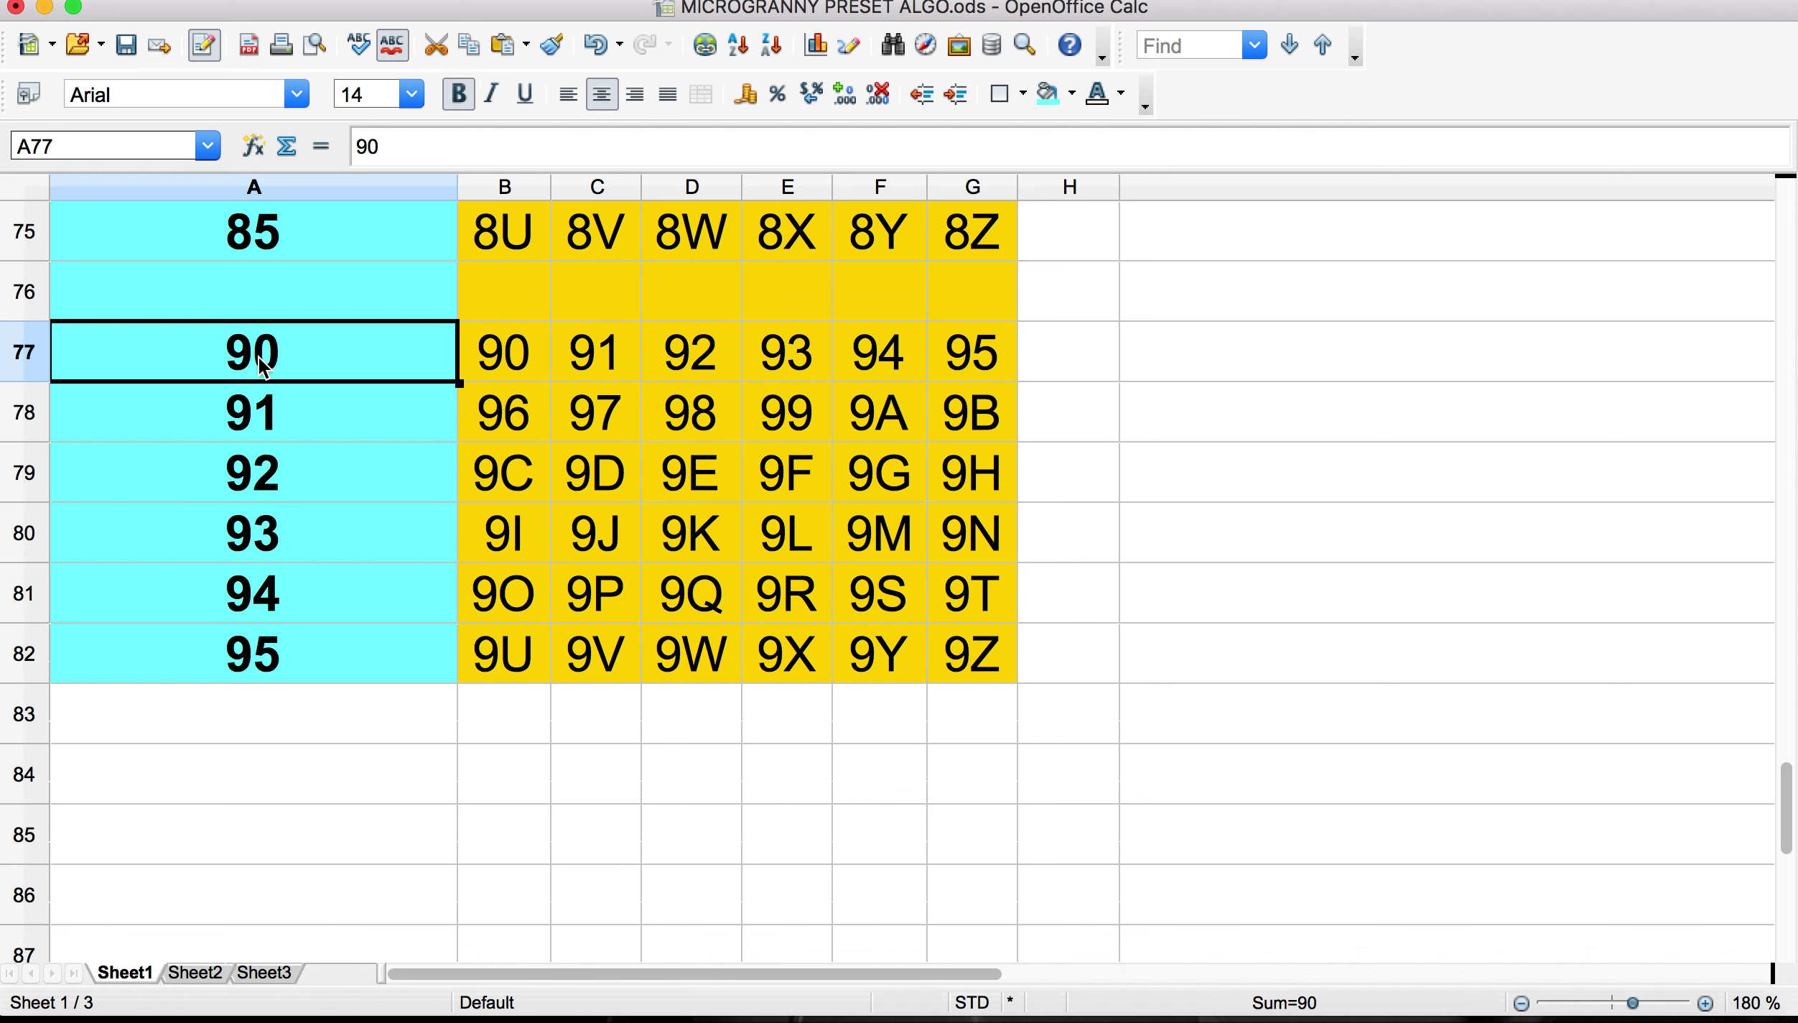
click(529, 358)
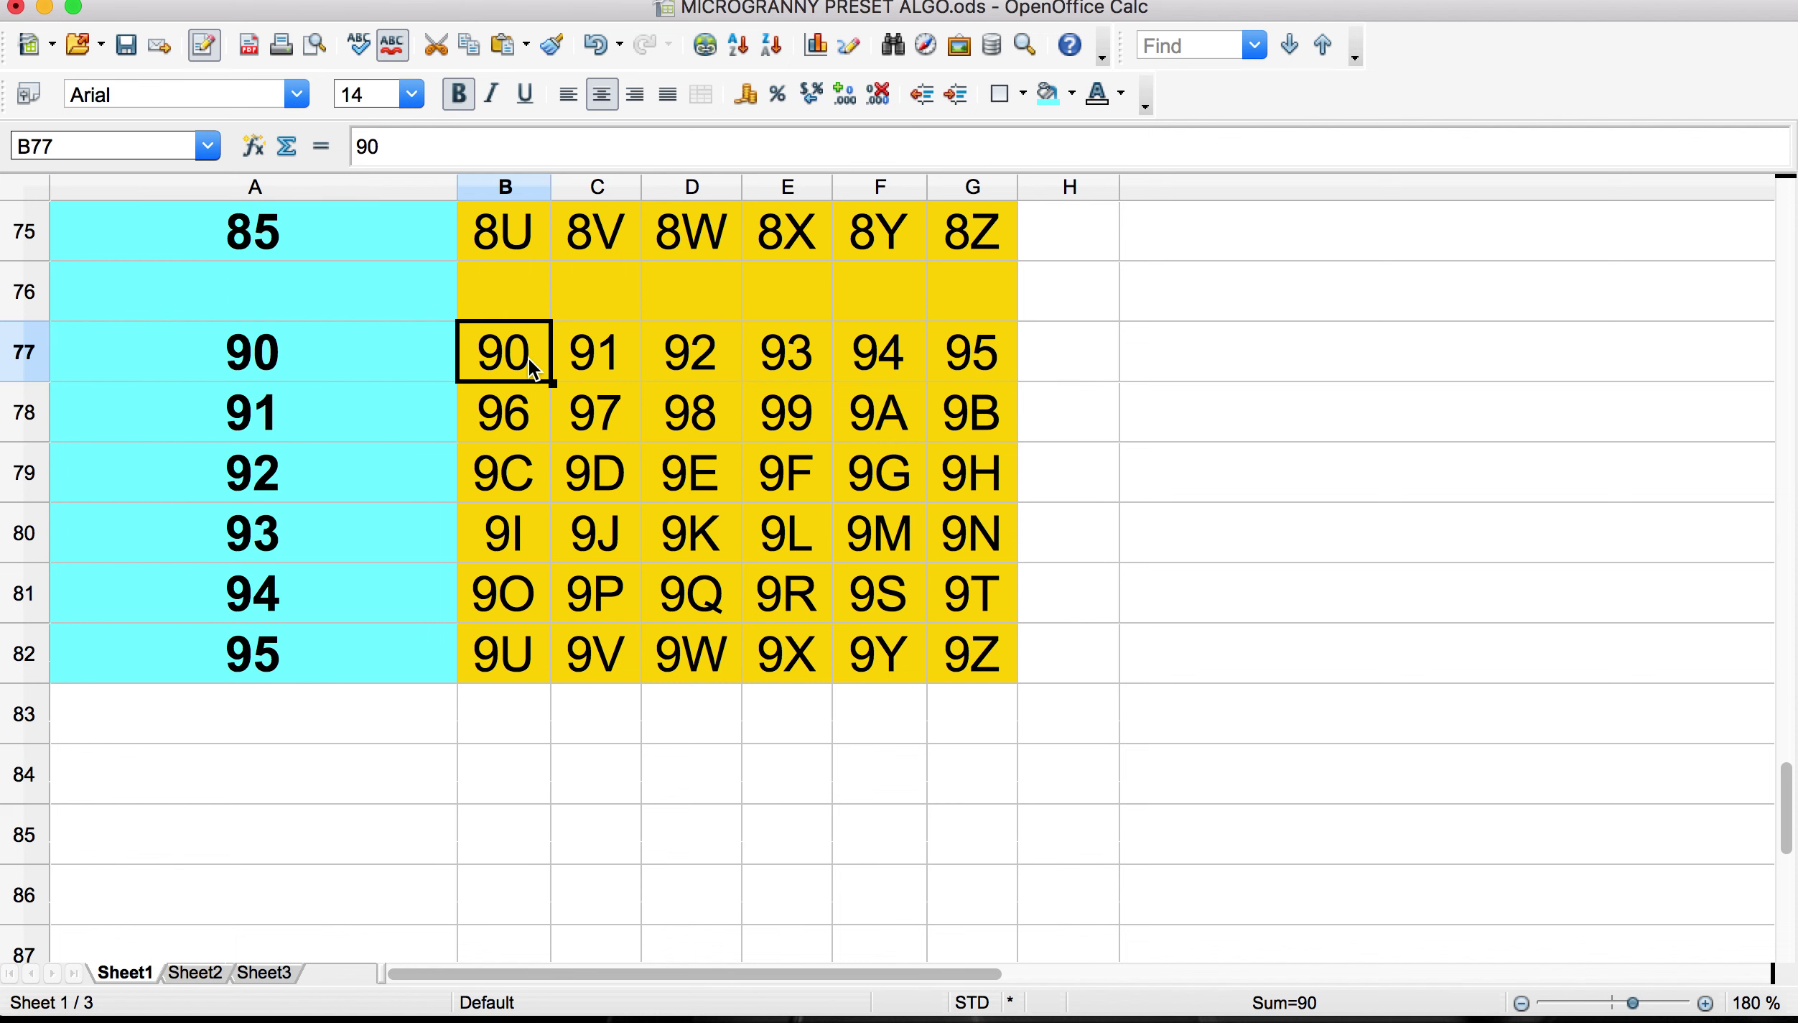
click(978, 354)
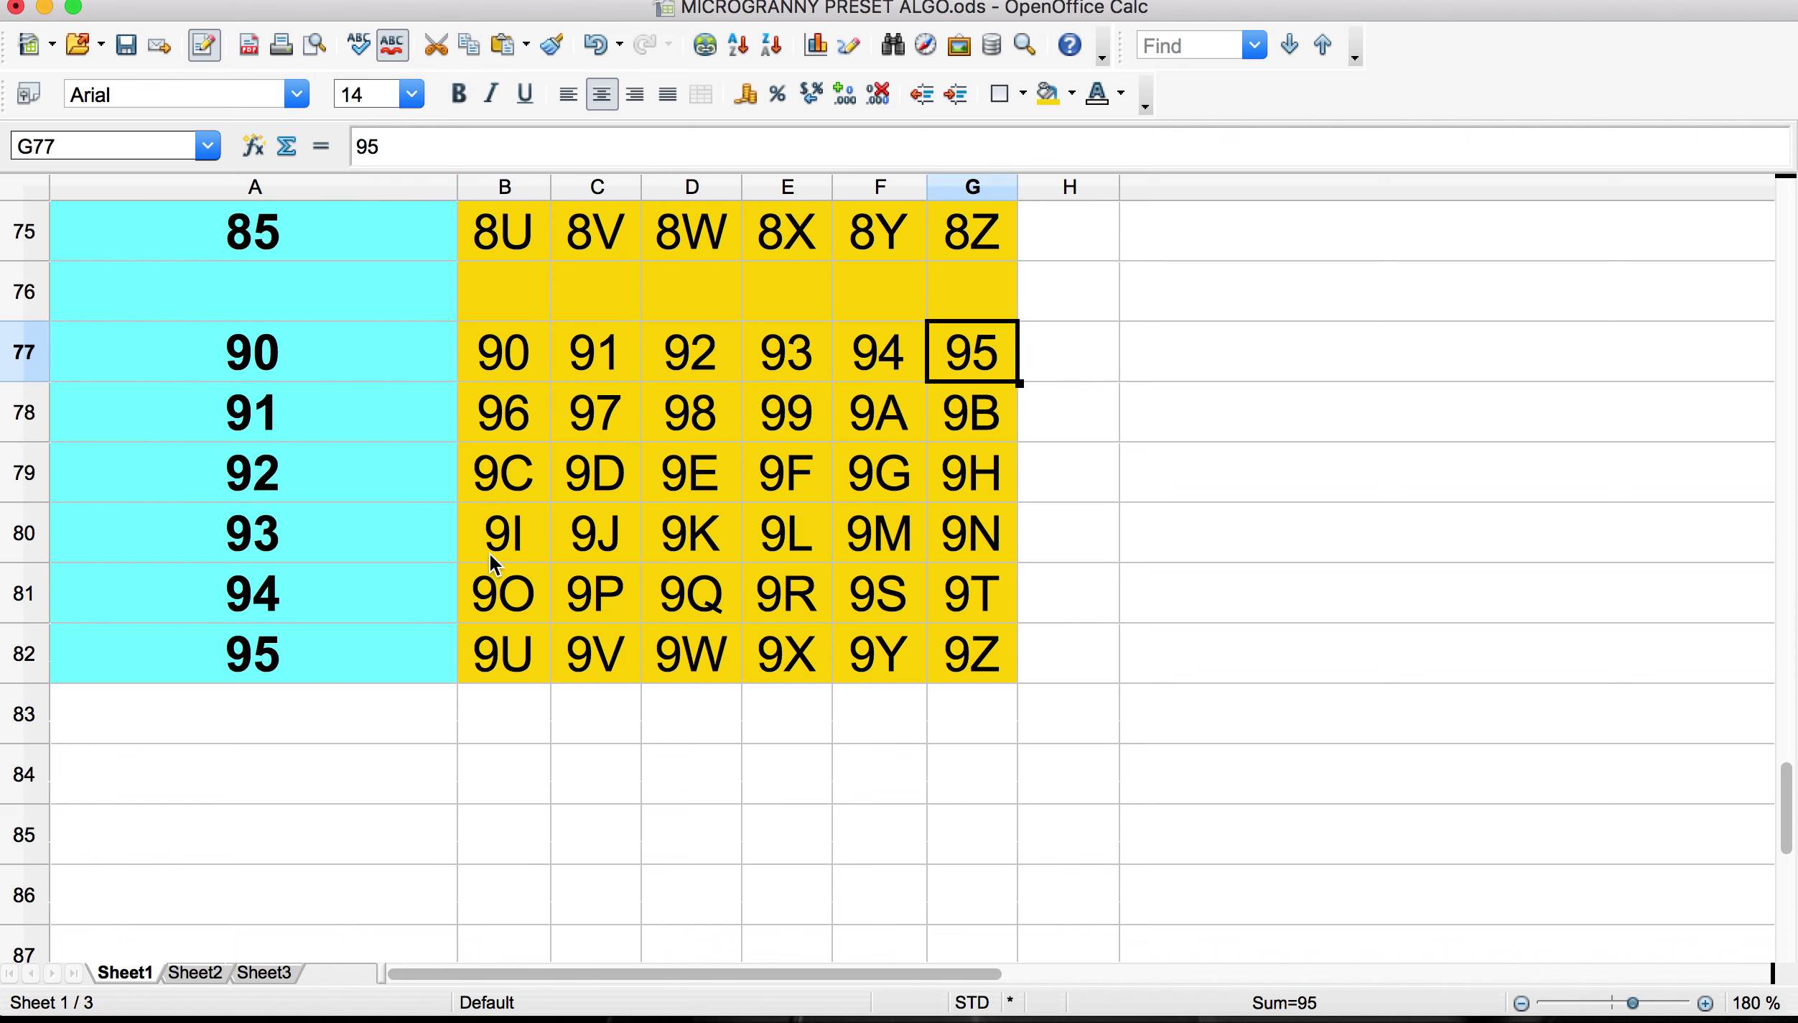
click(837, 421)
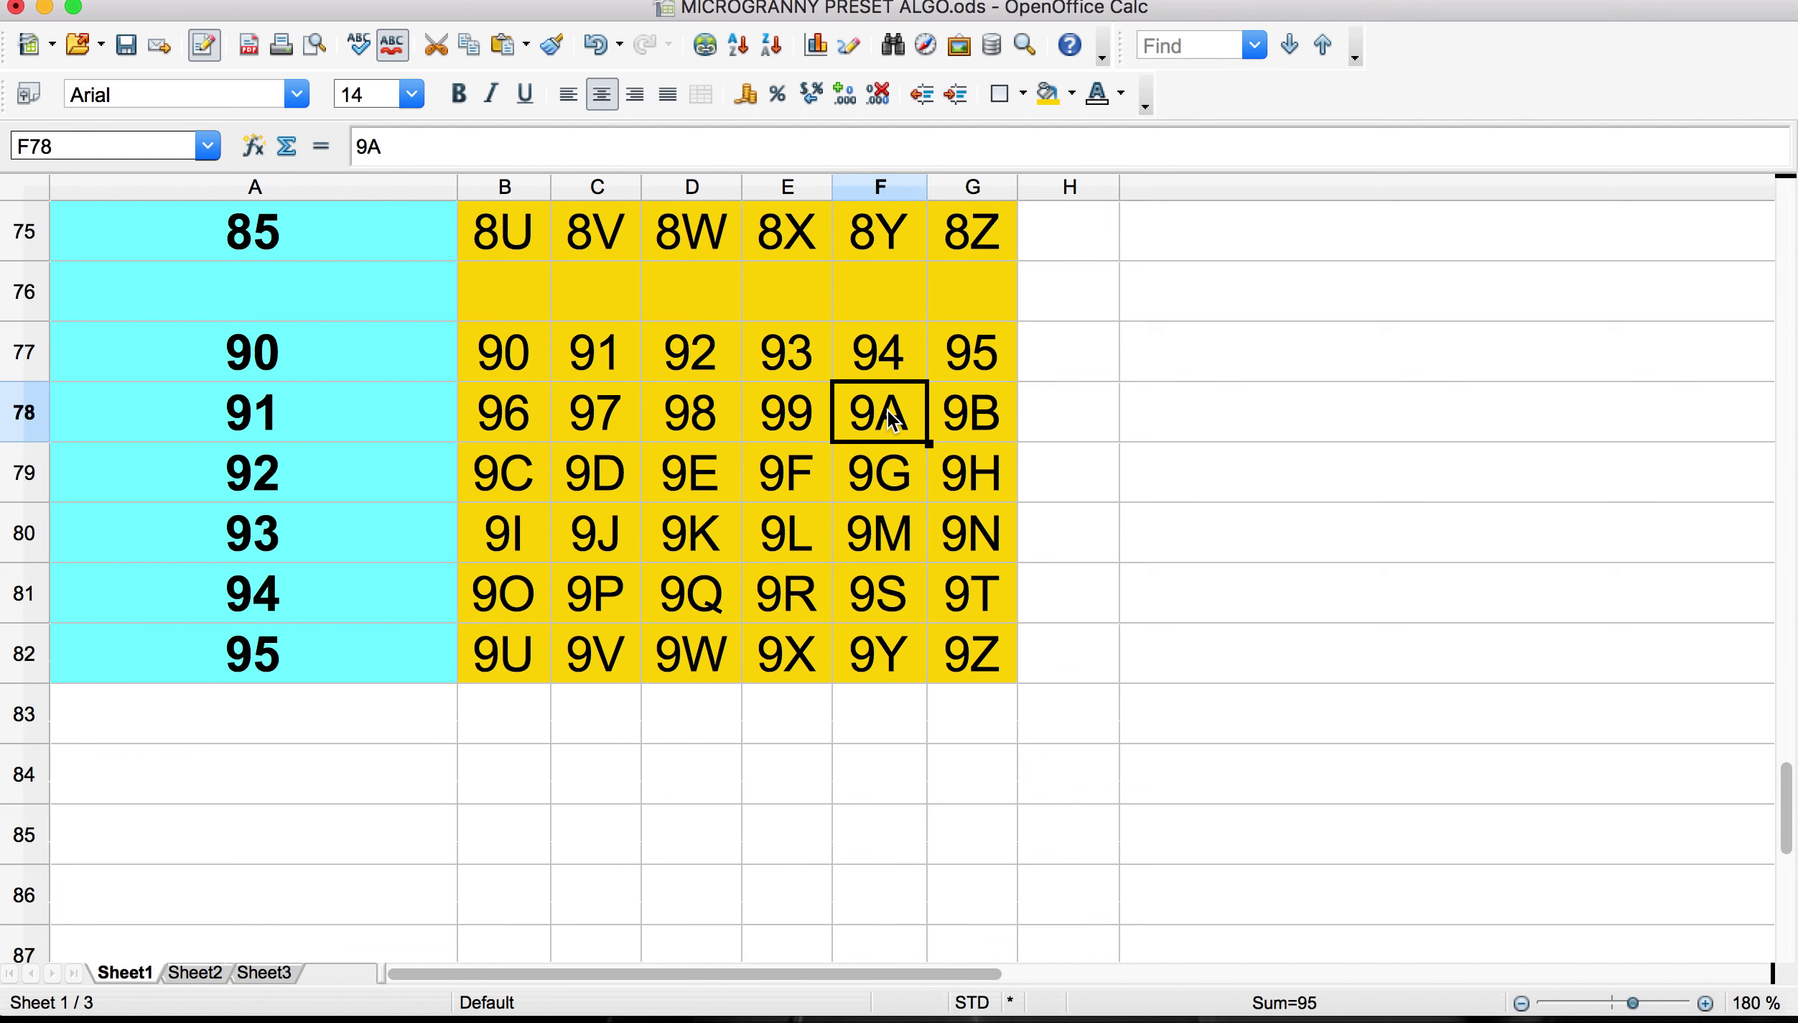
drag(899, 419, 951, 638)
click(968, 664)
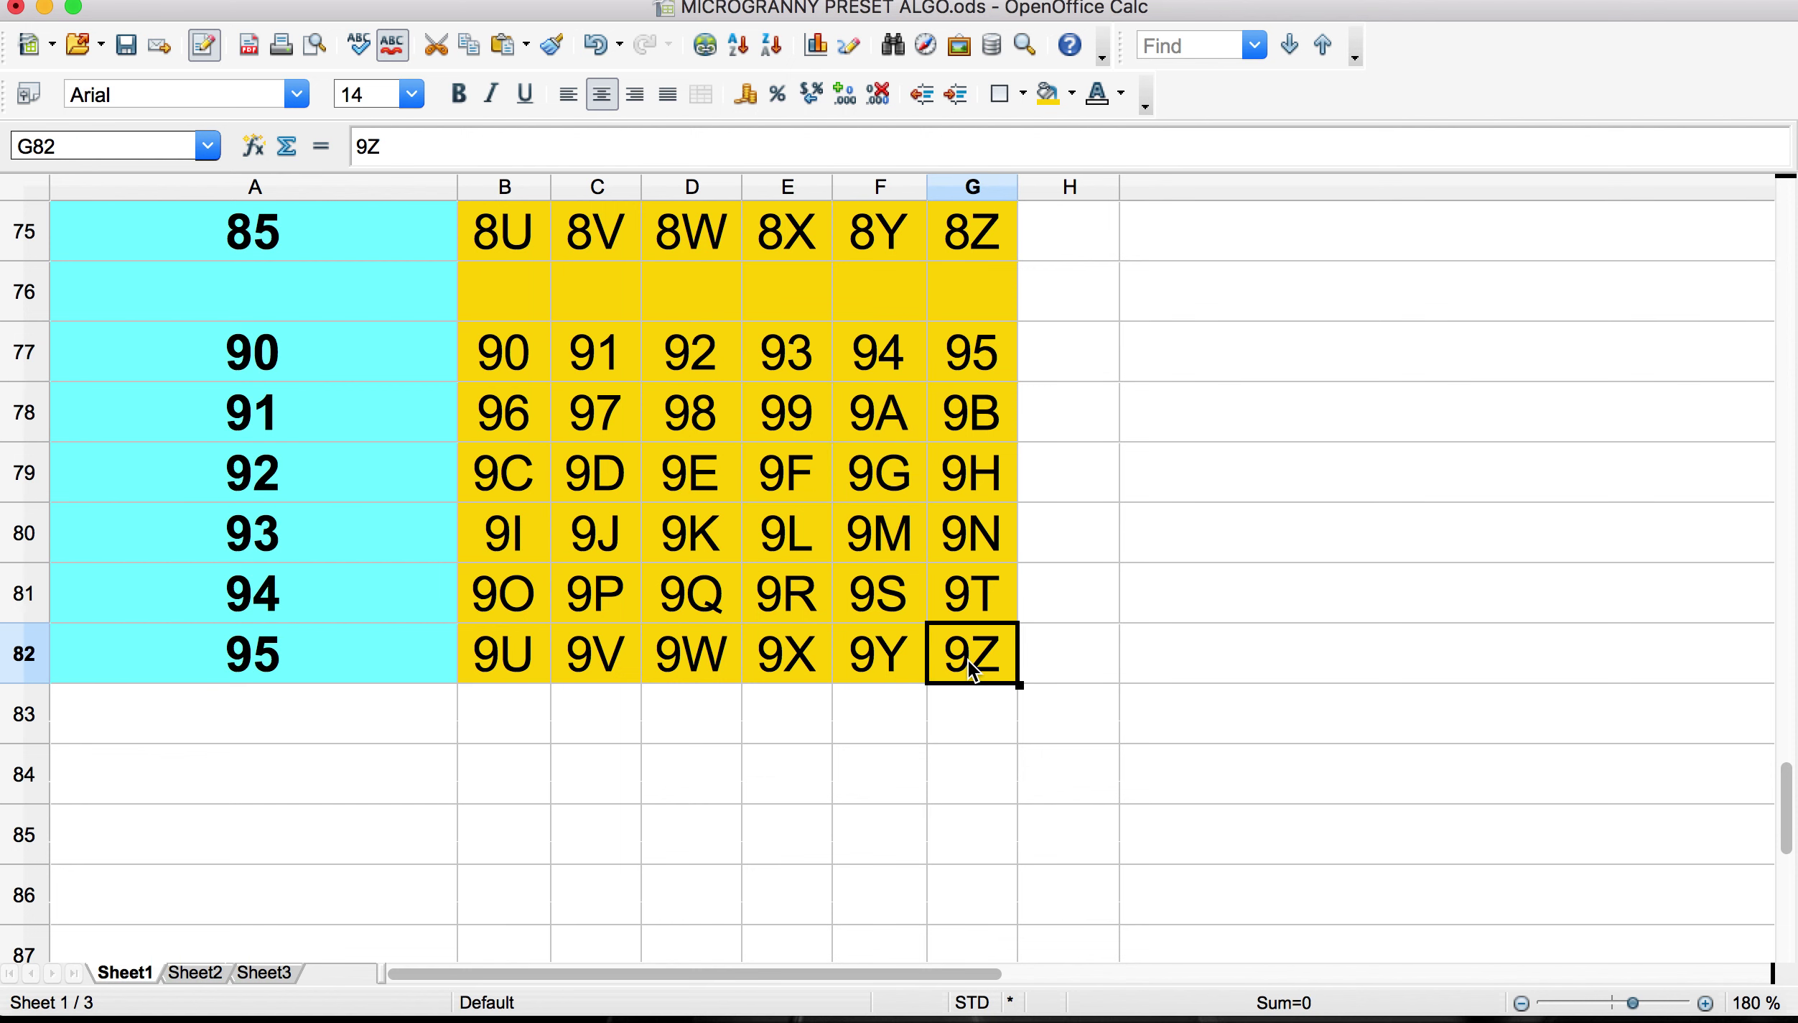
click(326, 646)
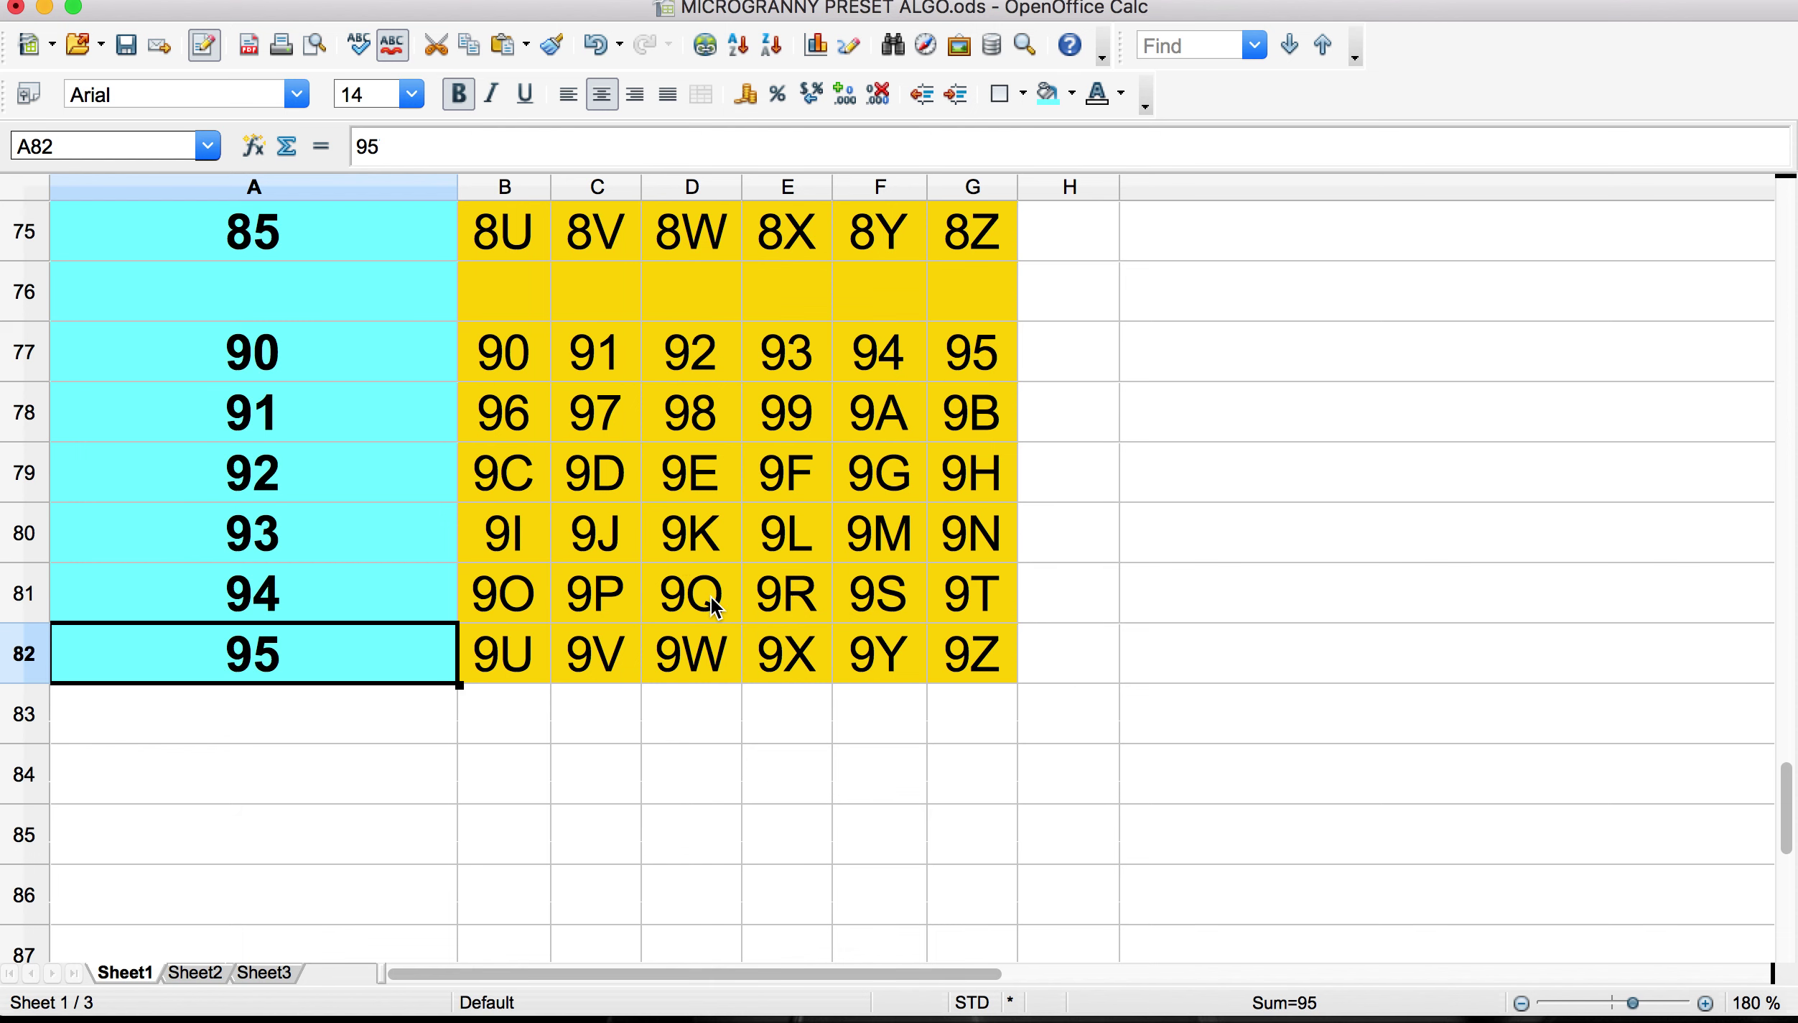
Scroll to row 1 to show the MicroGranny board image and the PRESET BANK + # table.
scroll(713, 606, up, 2)
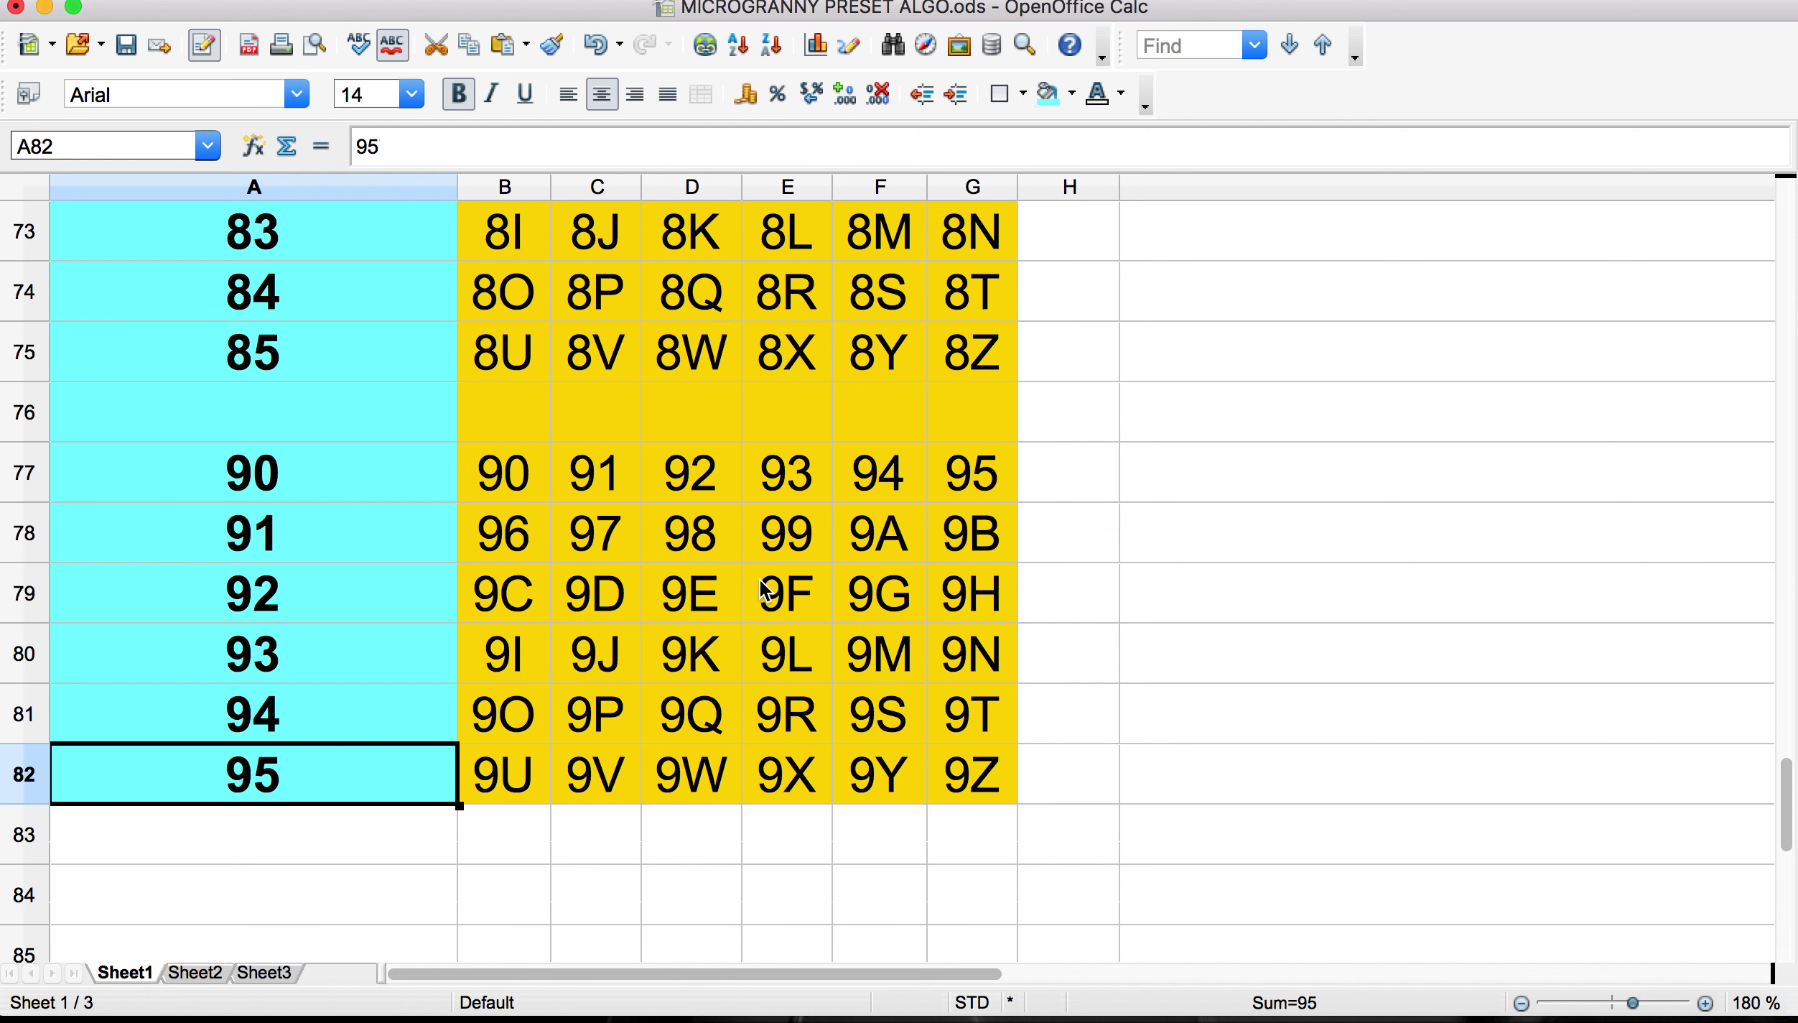
scroll(764, 592, up, 6)
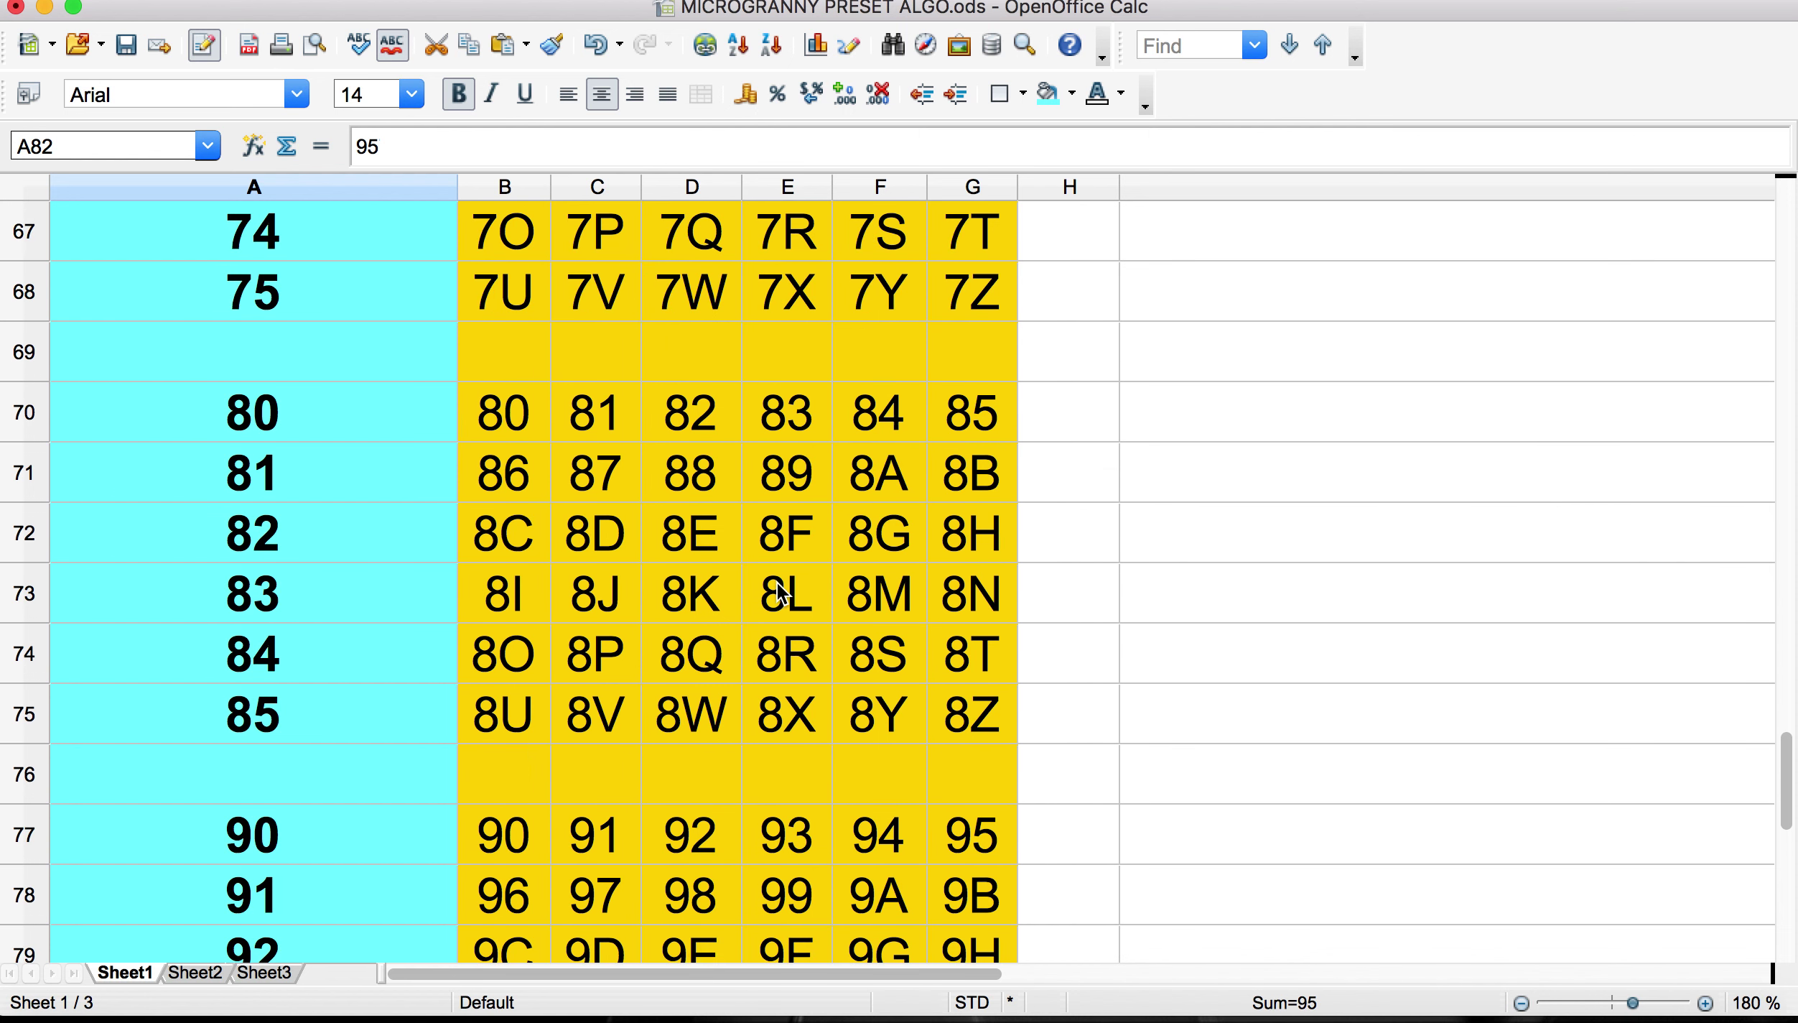
scroll(833, 596, up, 20)
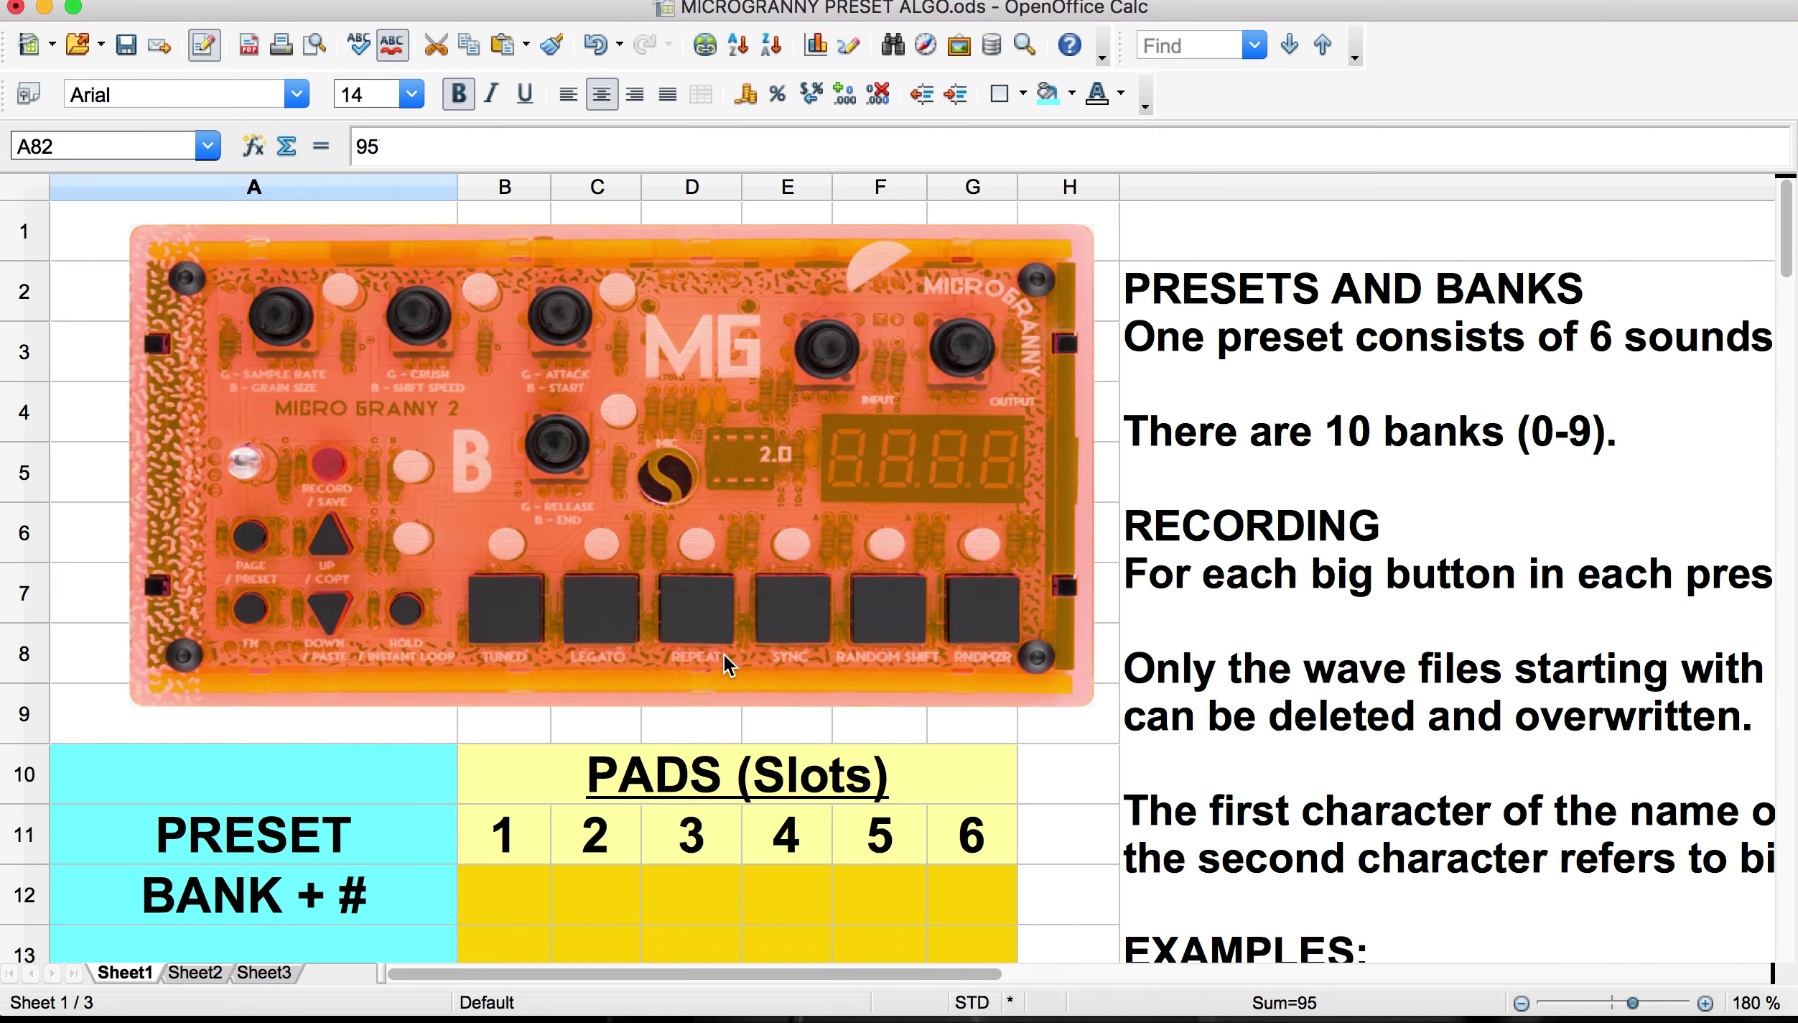
scroll(727, 662, down, 2)
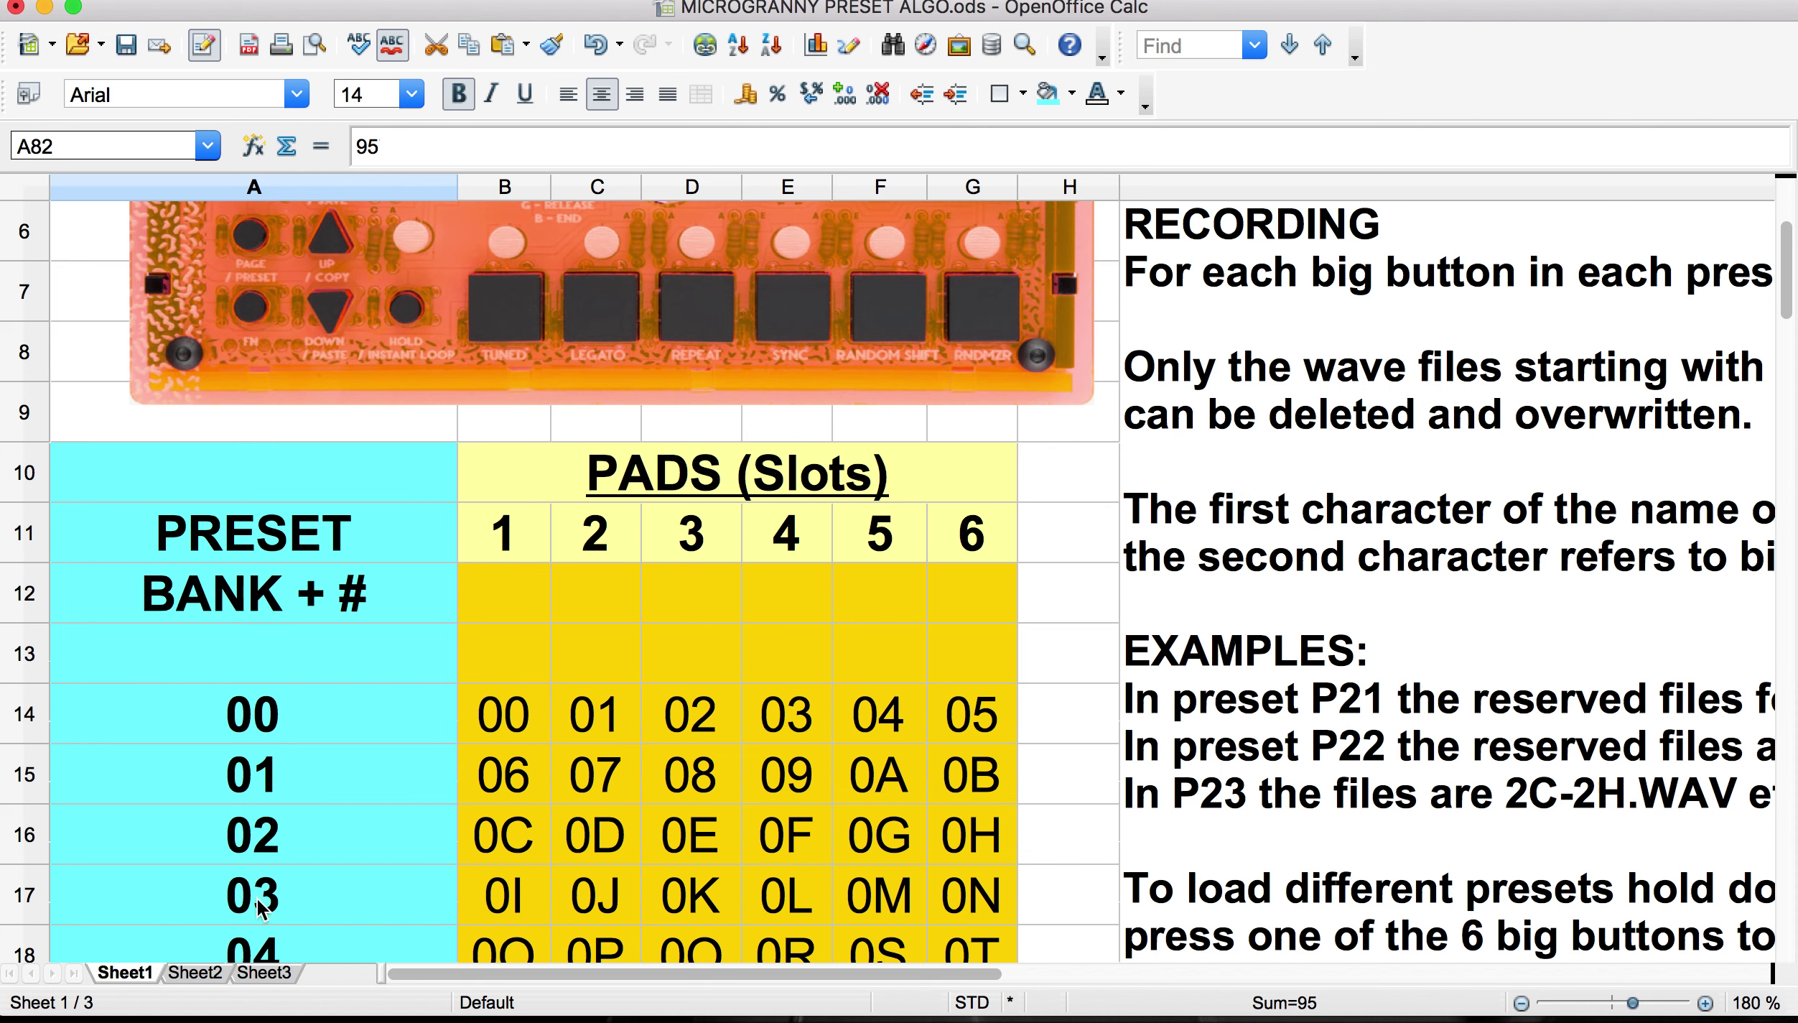
scroll(396, 852, up, 5)
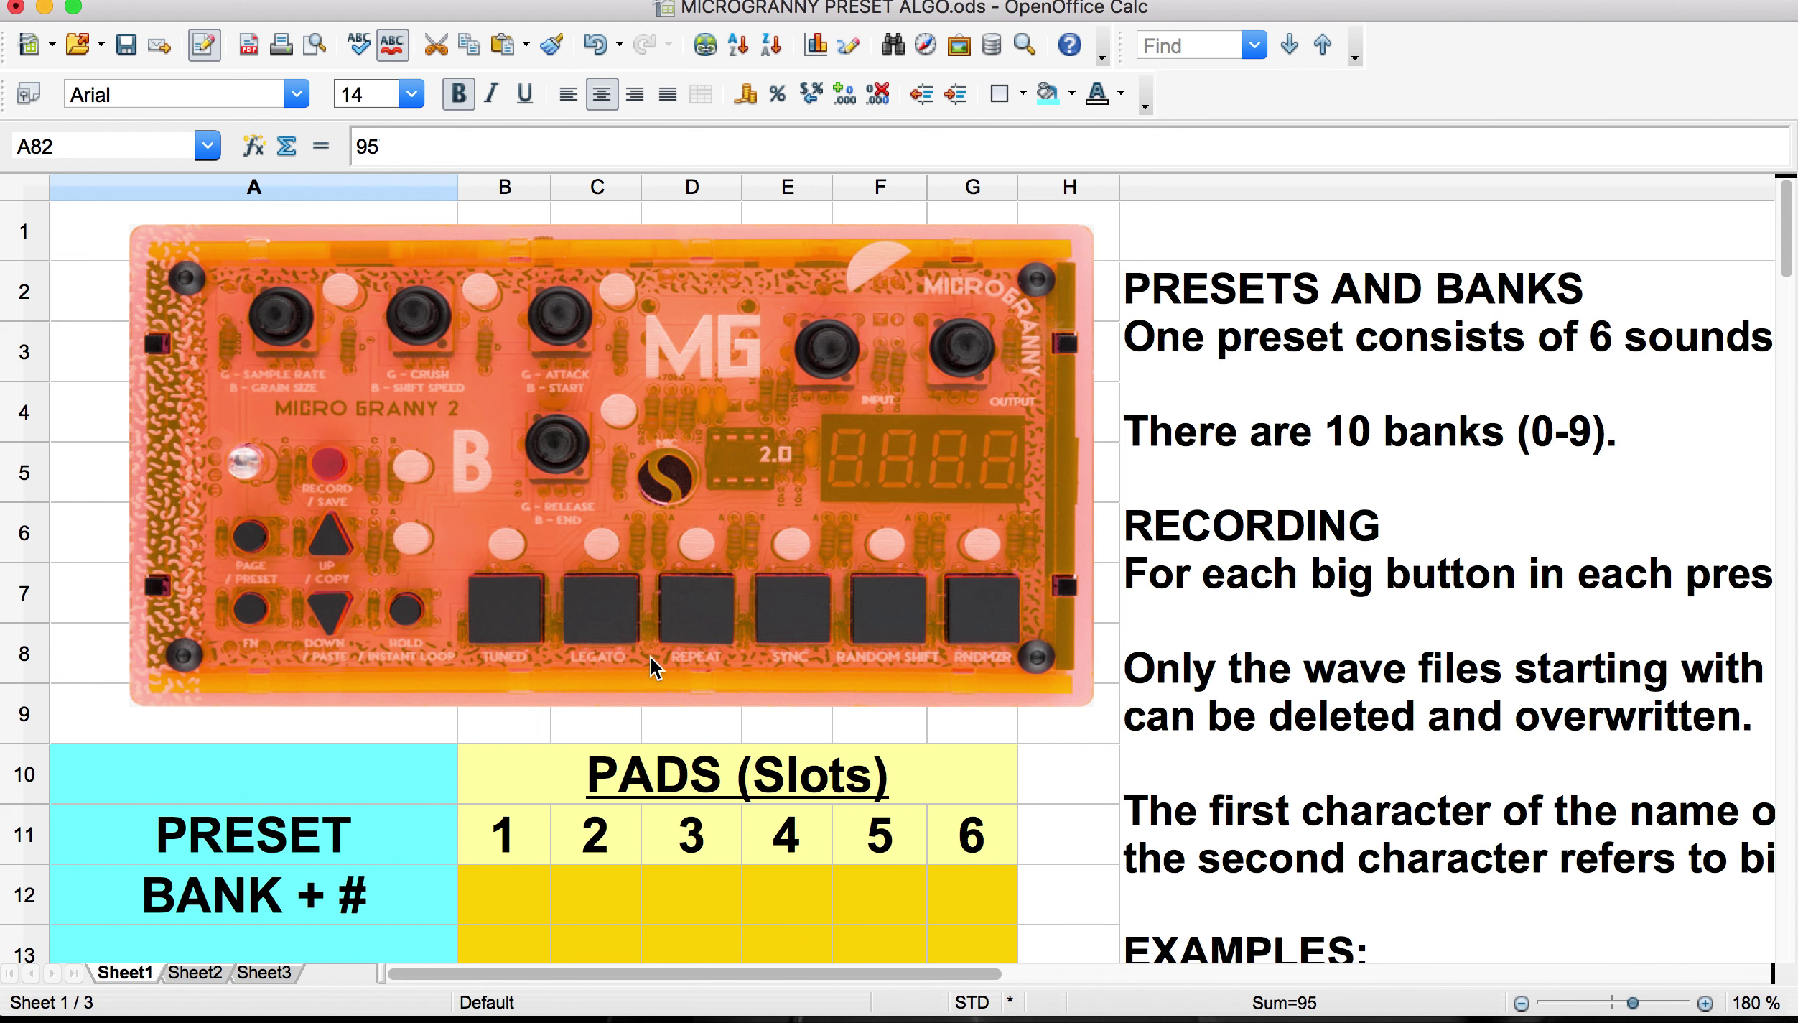
Switch to Sheet2 and select the original sample names in column B.
click(207, 973)
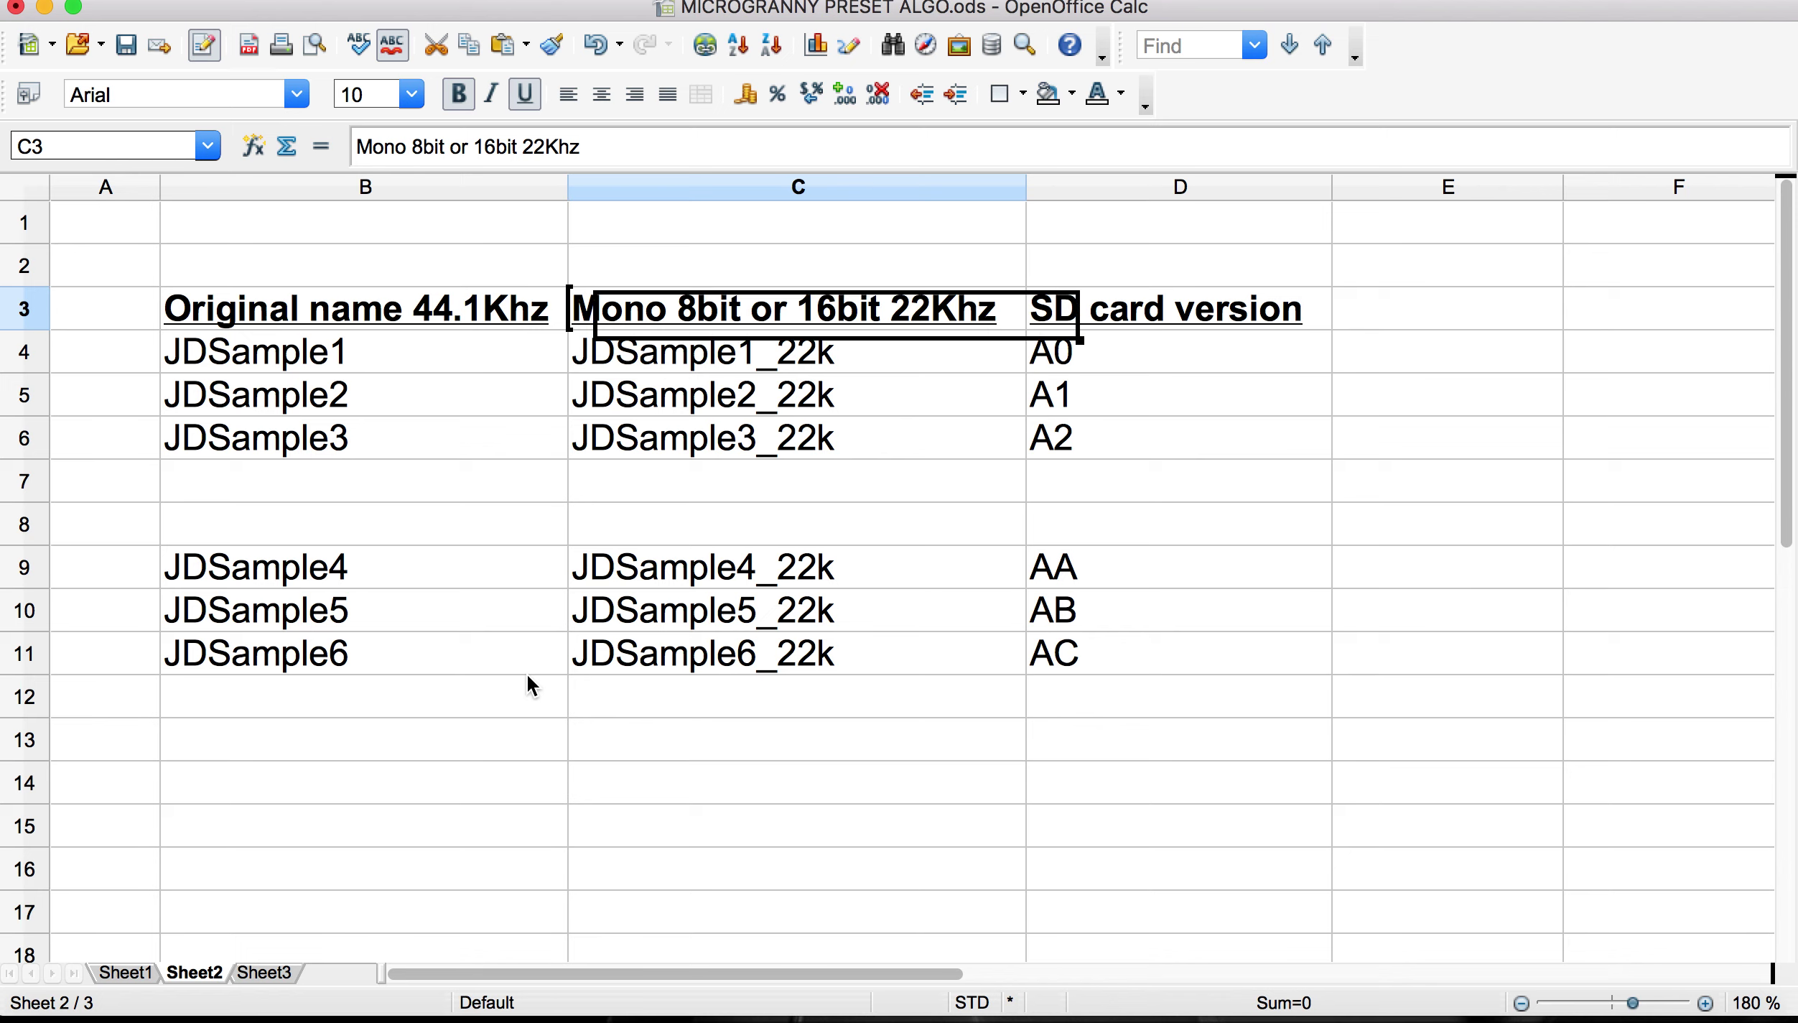
scroll(527, 672, up, 3)
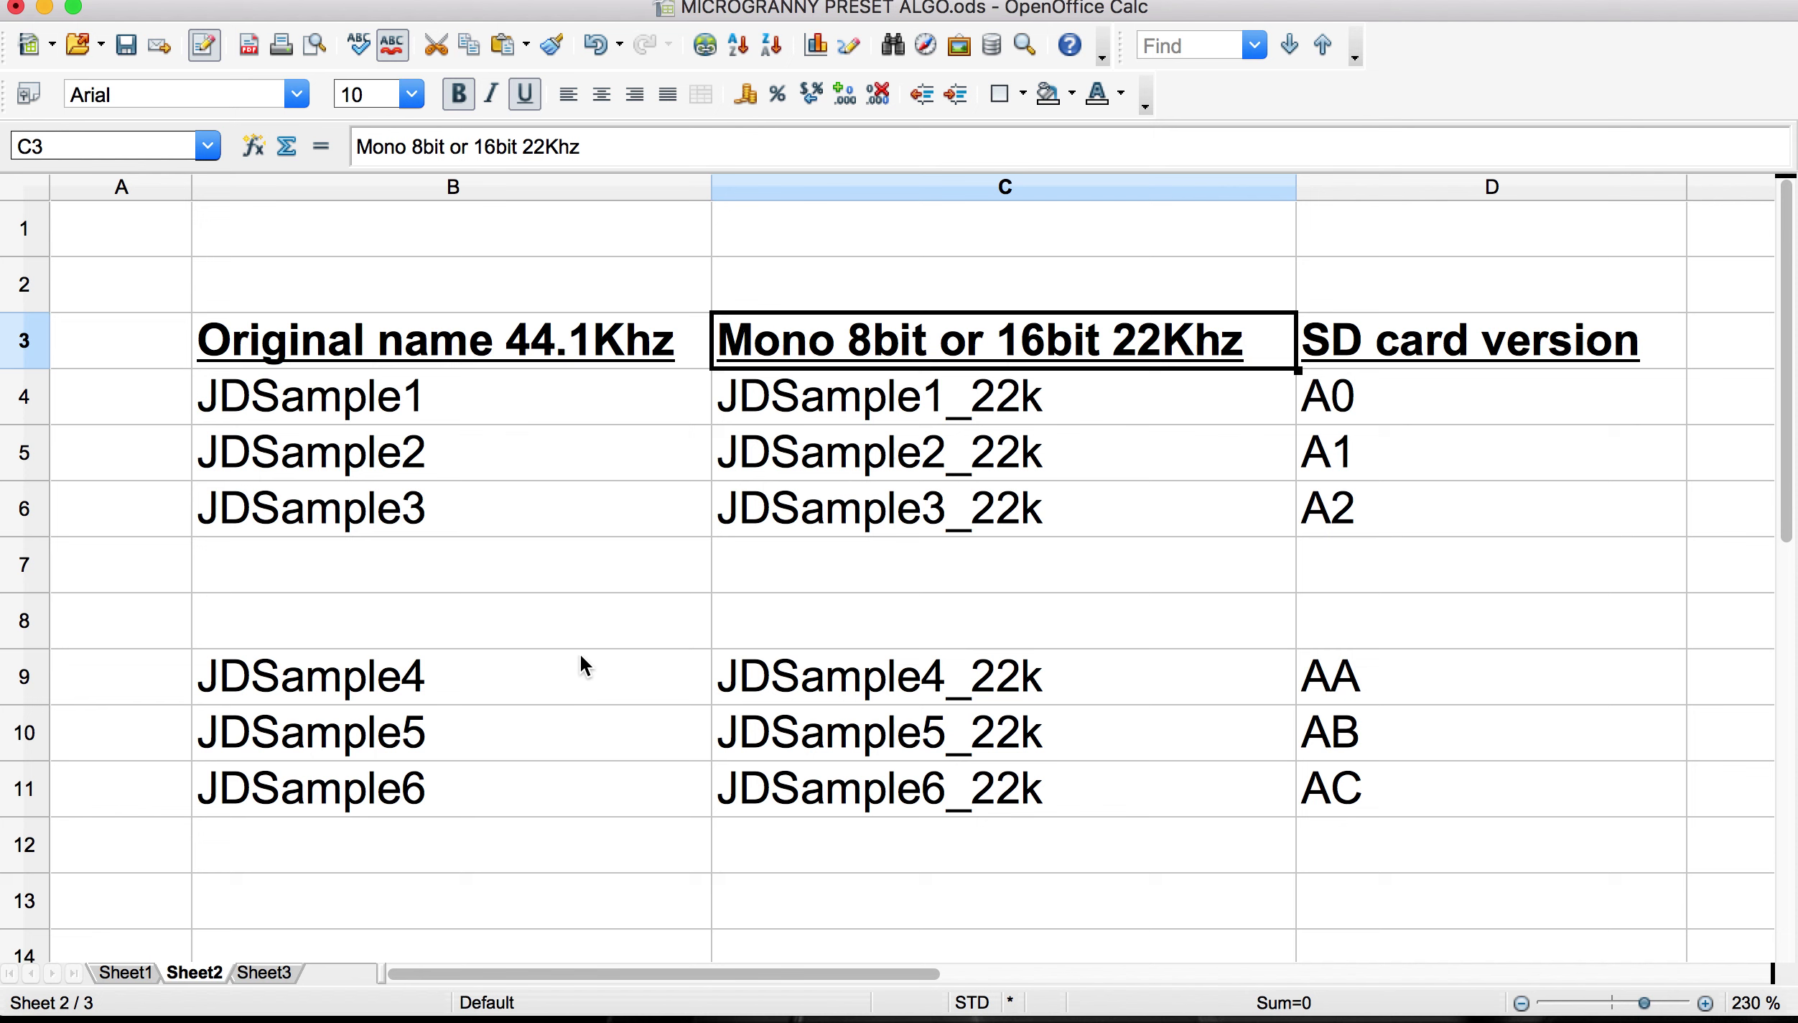
drag(322, 397, 354, 781)
Append .wav so cell B4 reads JDSample1.wav, then edit the 22Khz heading.
double_click(474, 398)
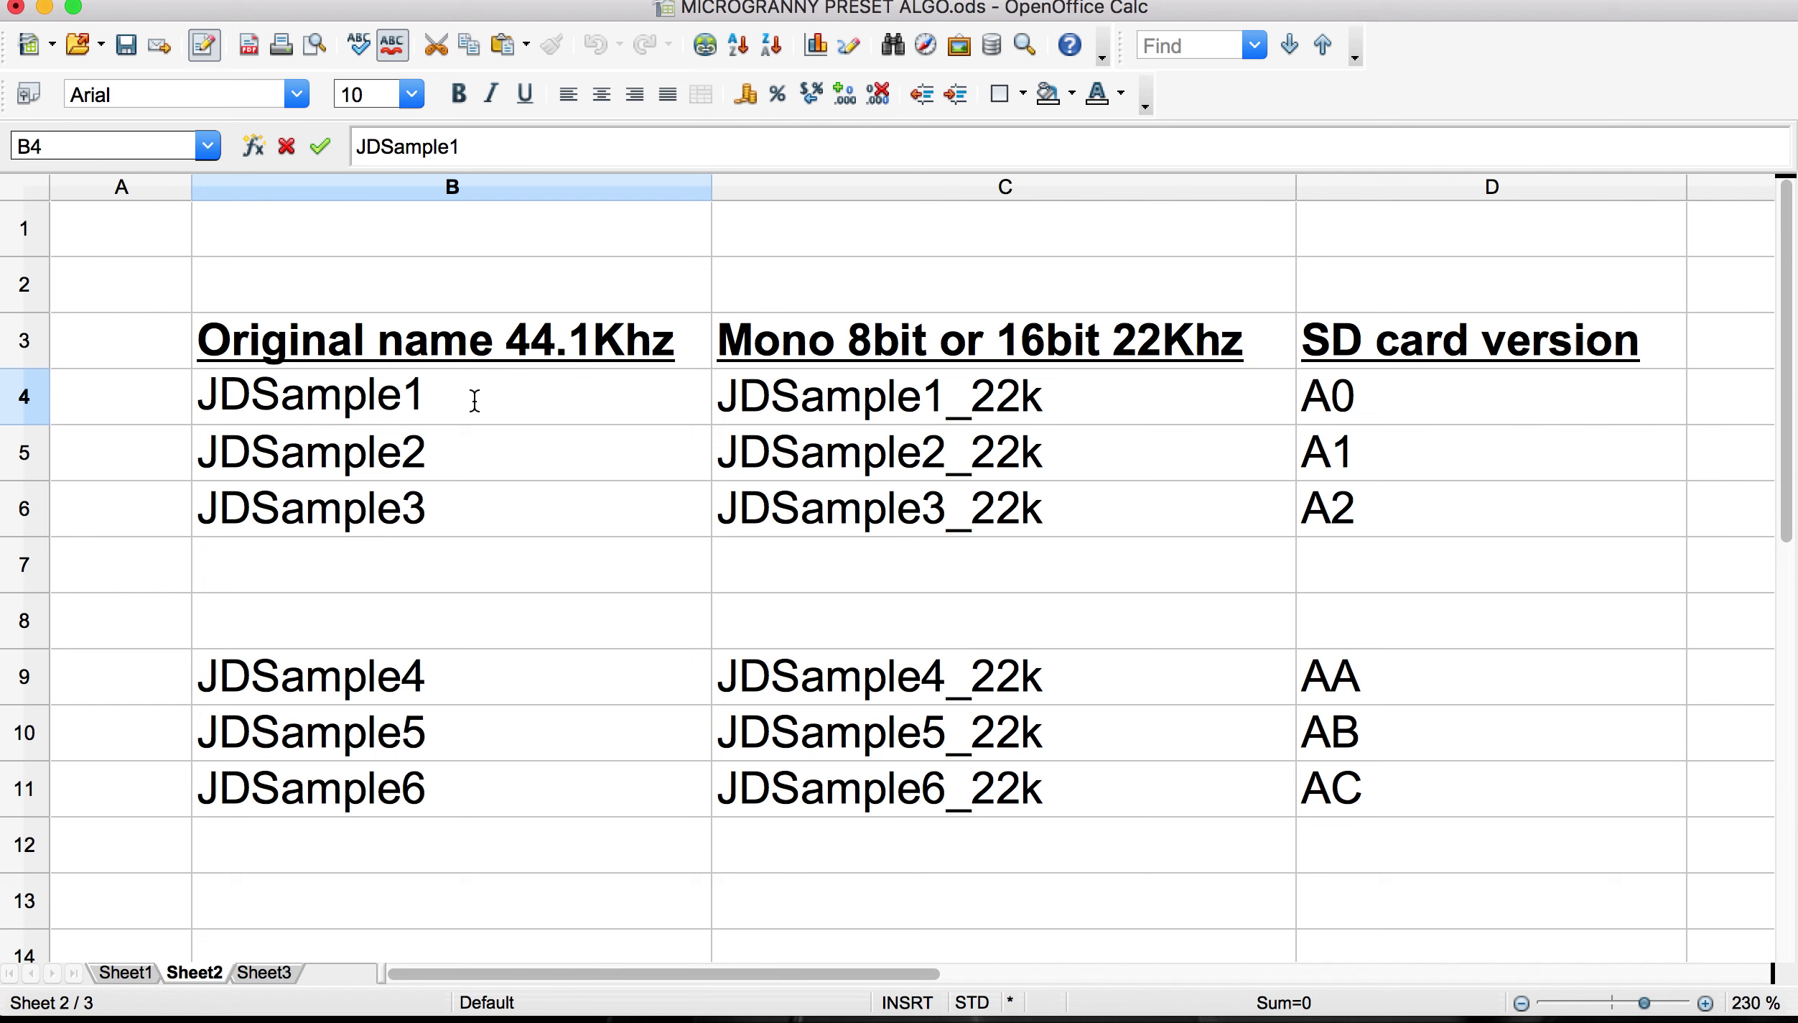
text(.wav)
key(Return)
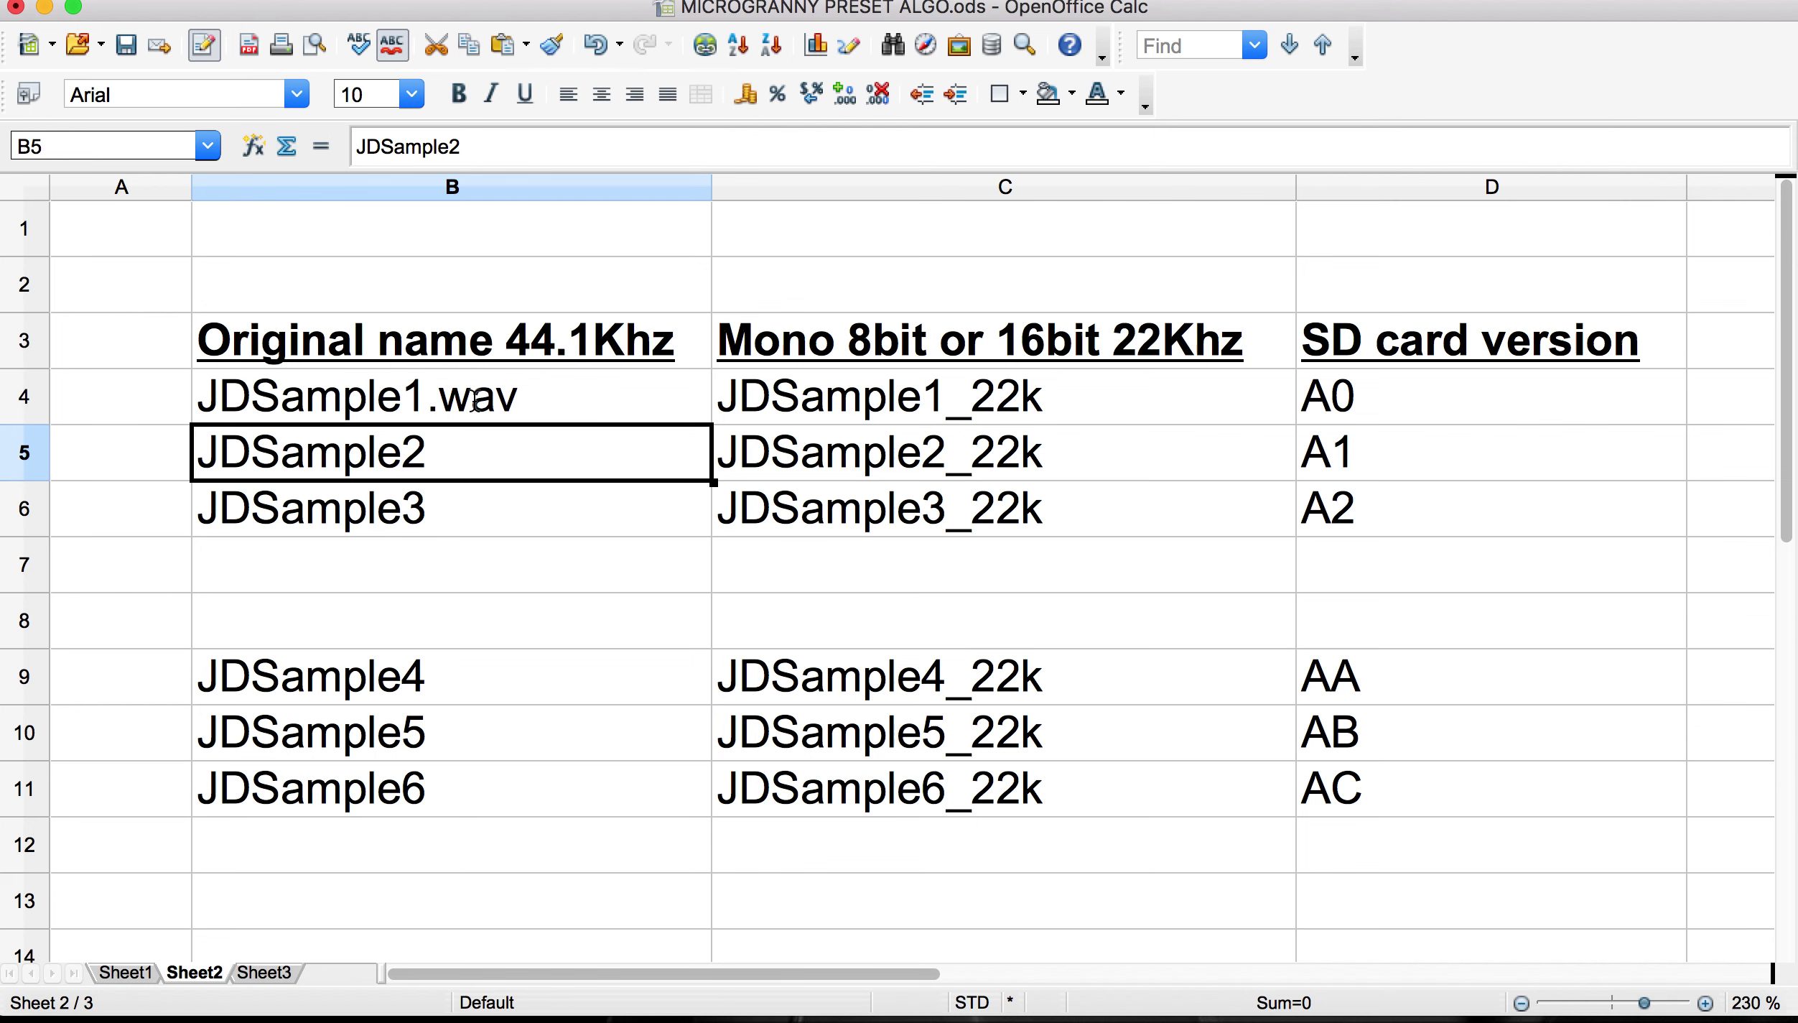
click(475, 399)
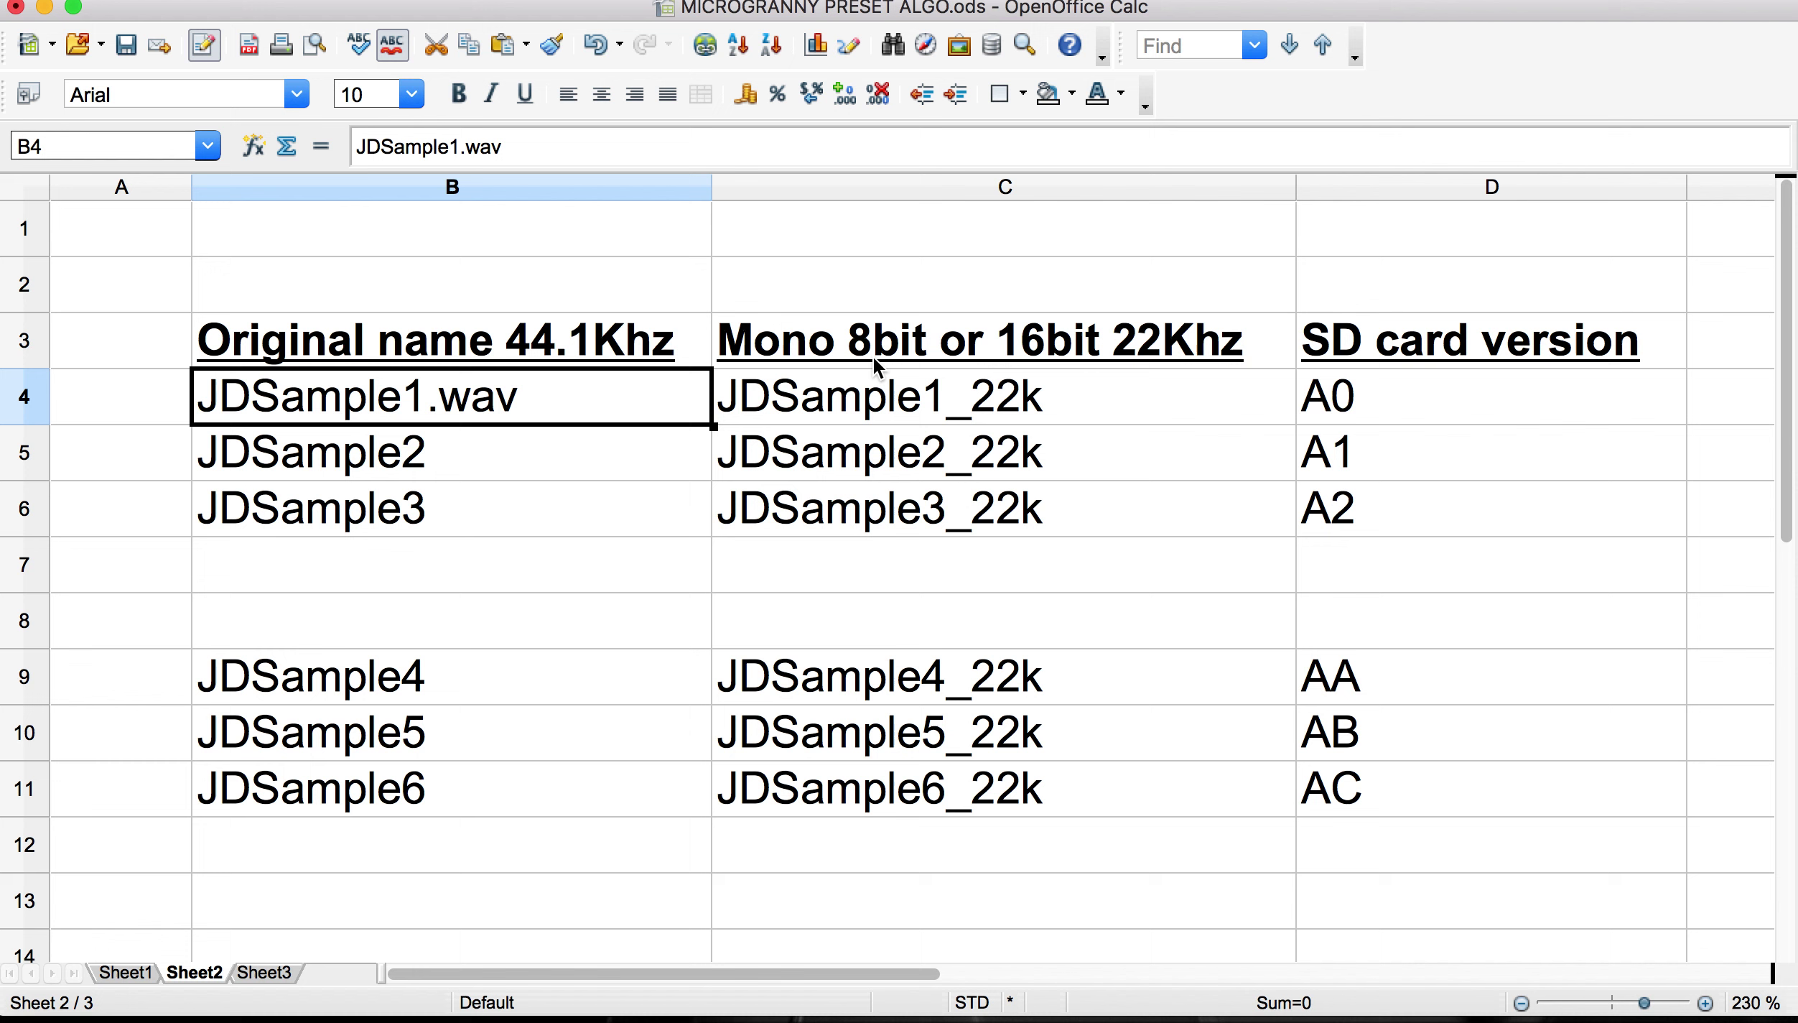
double_click(1168, 347)
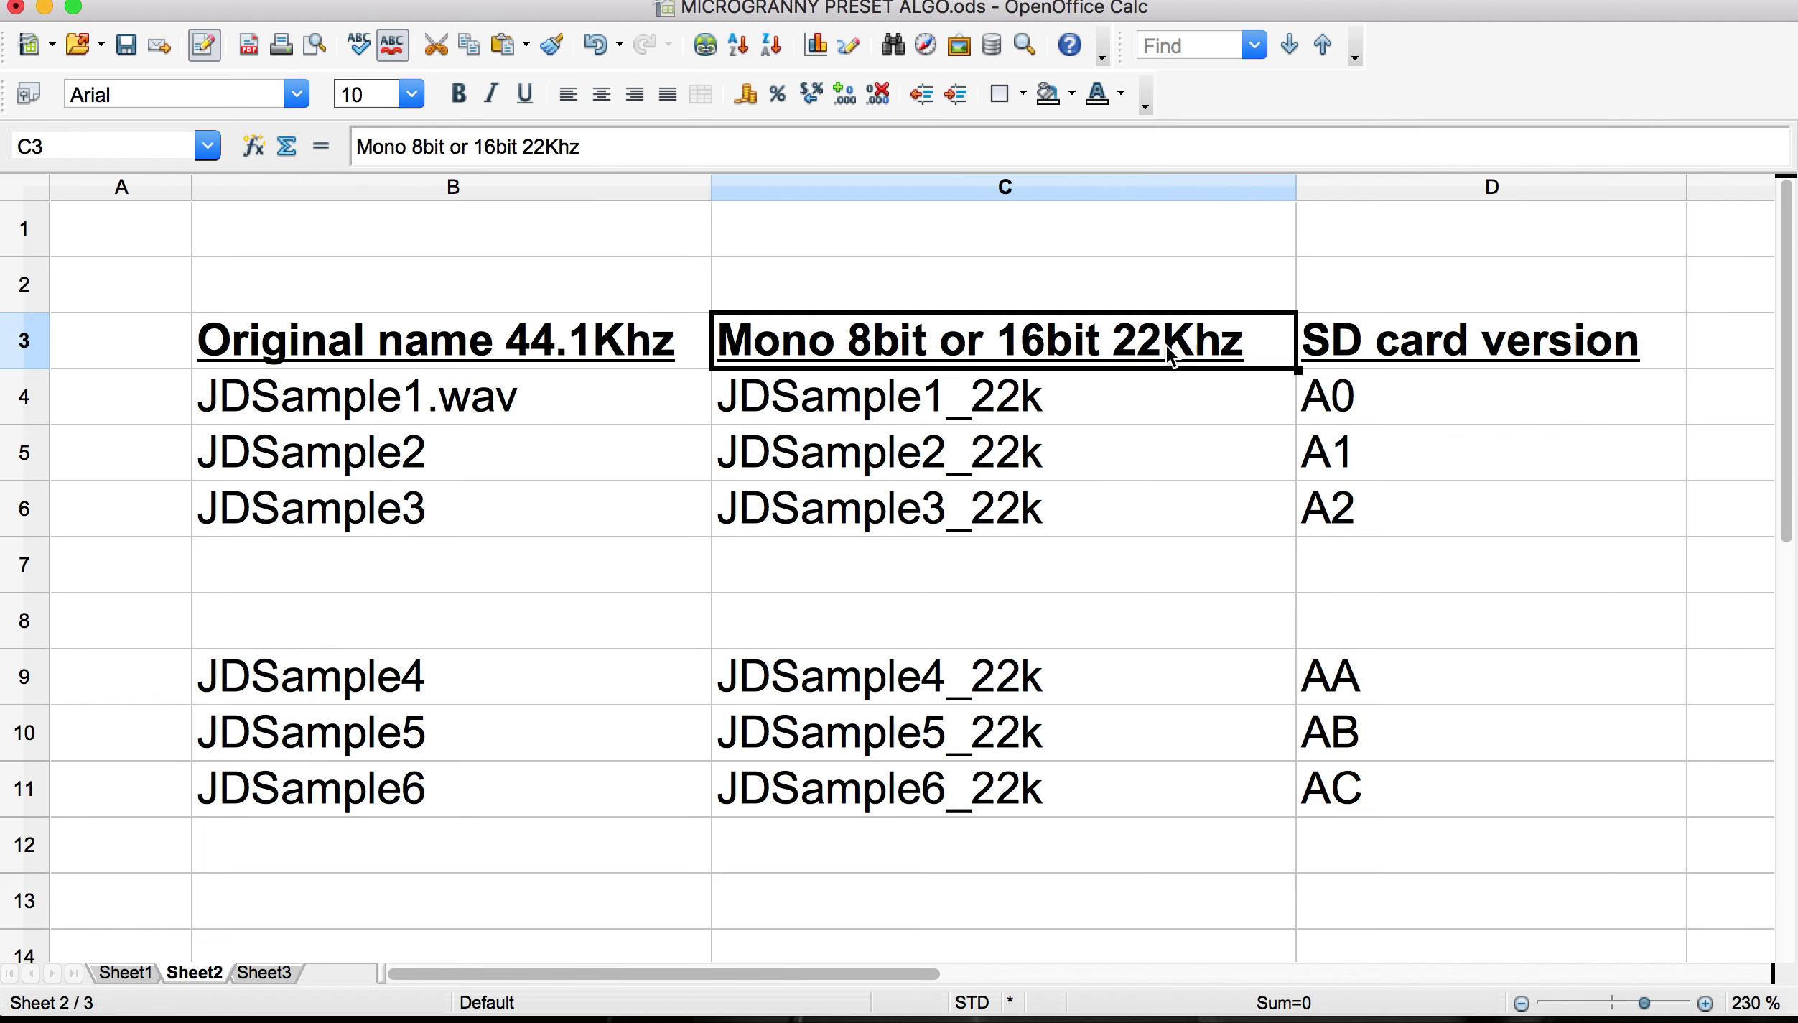
click(873, 411)
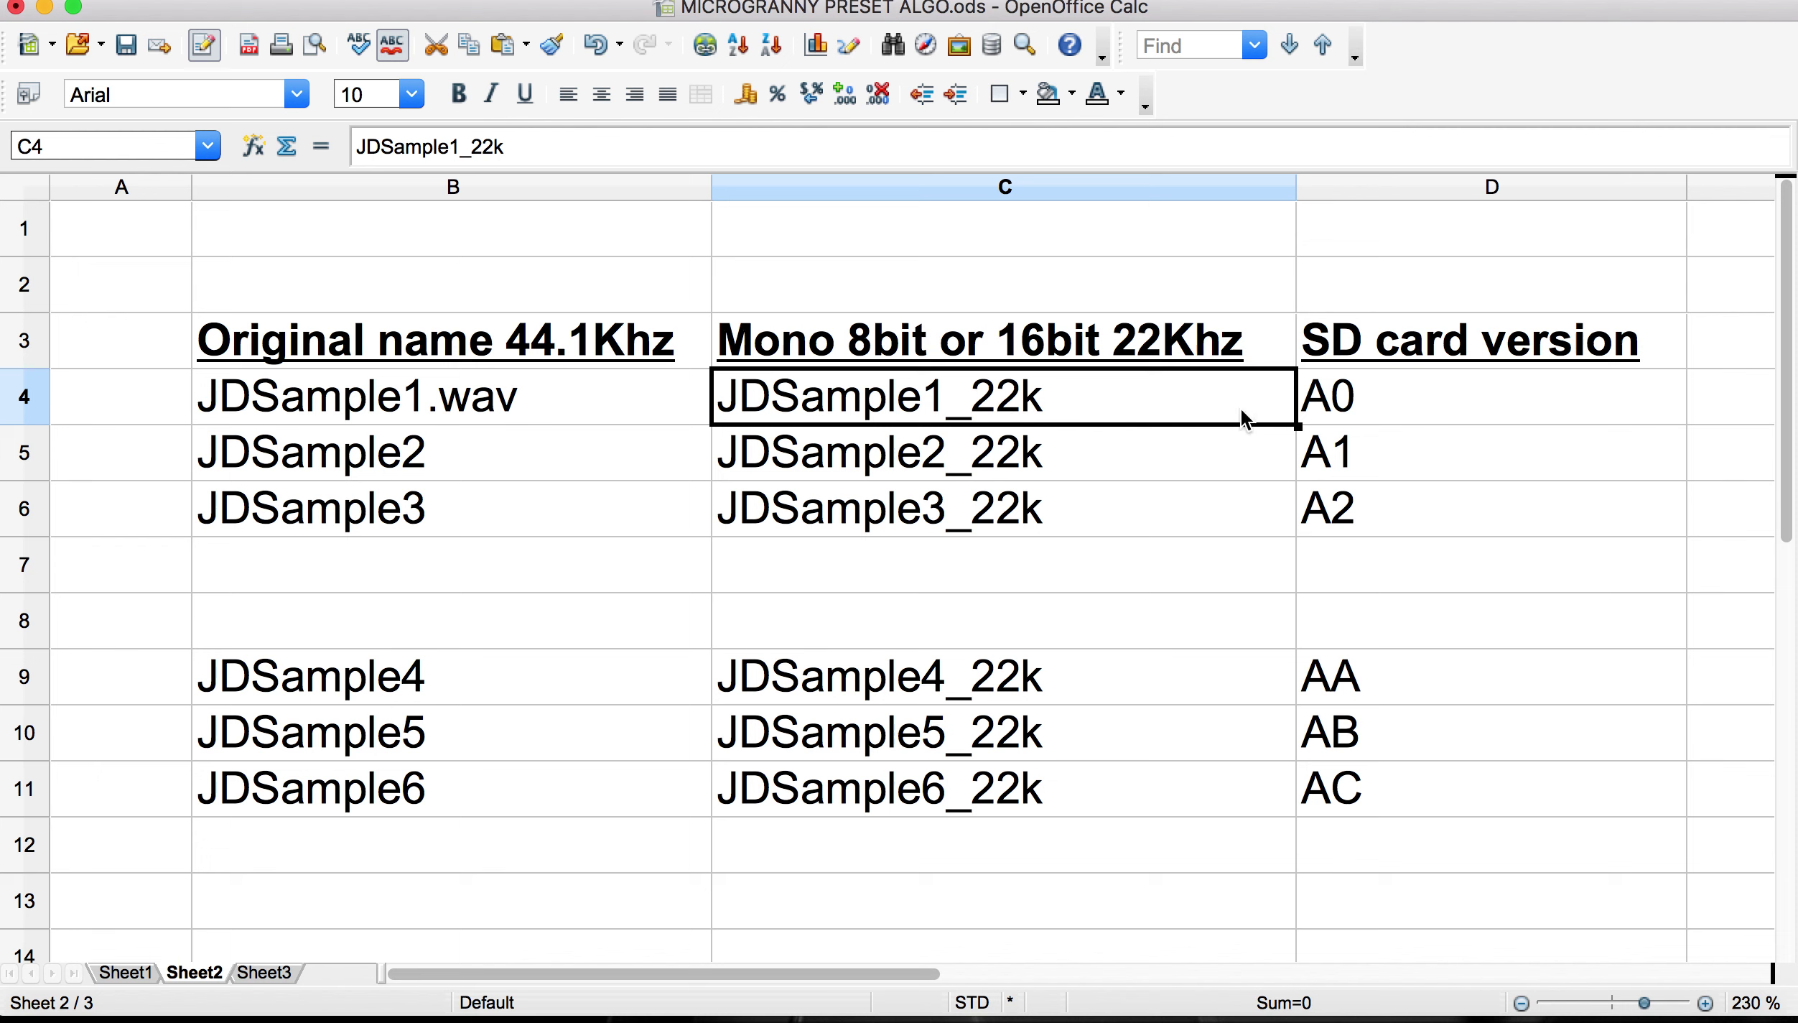
click(1361, 387)
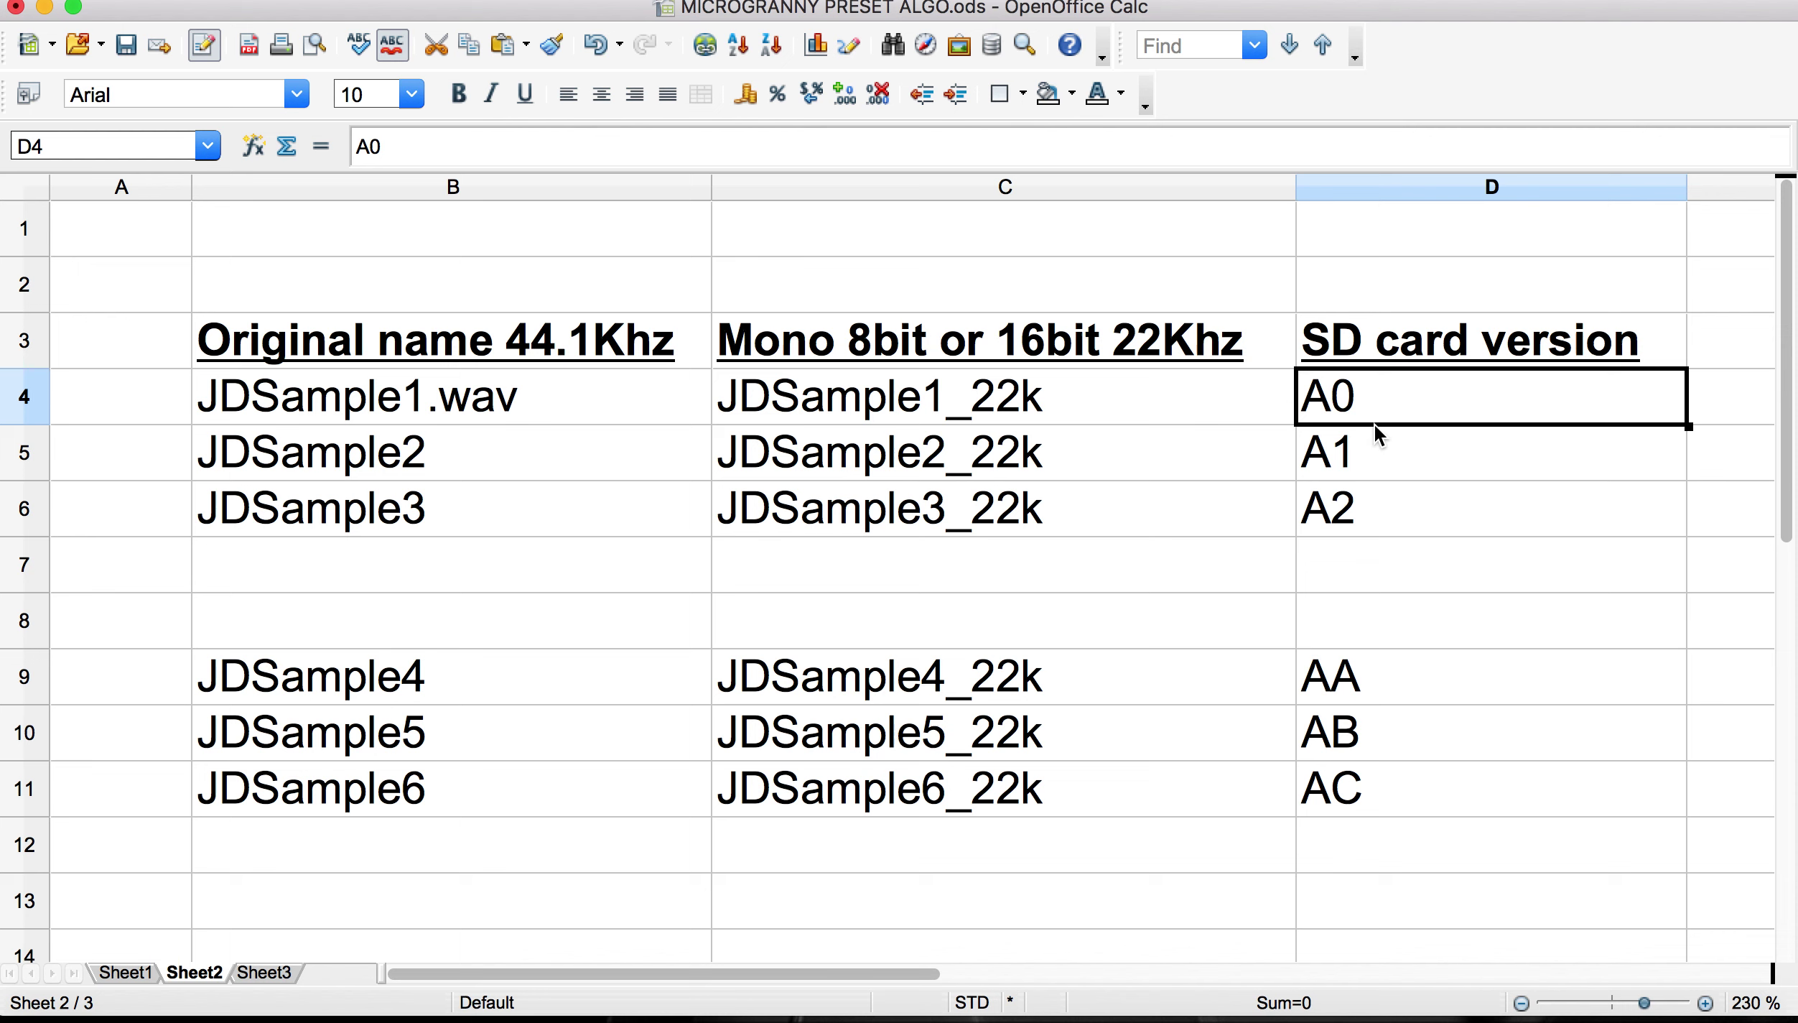
Select the SD card names A1 and A2, then narrow empty column A to about 0.24 inches.
click(1378, 456)
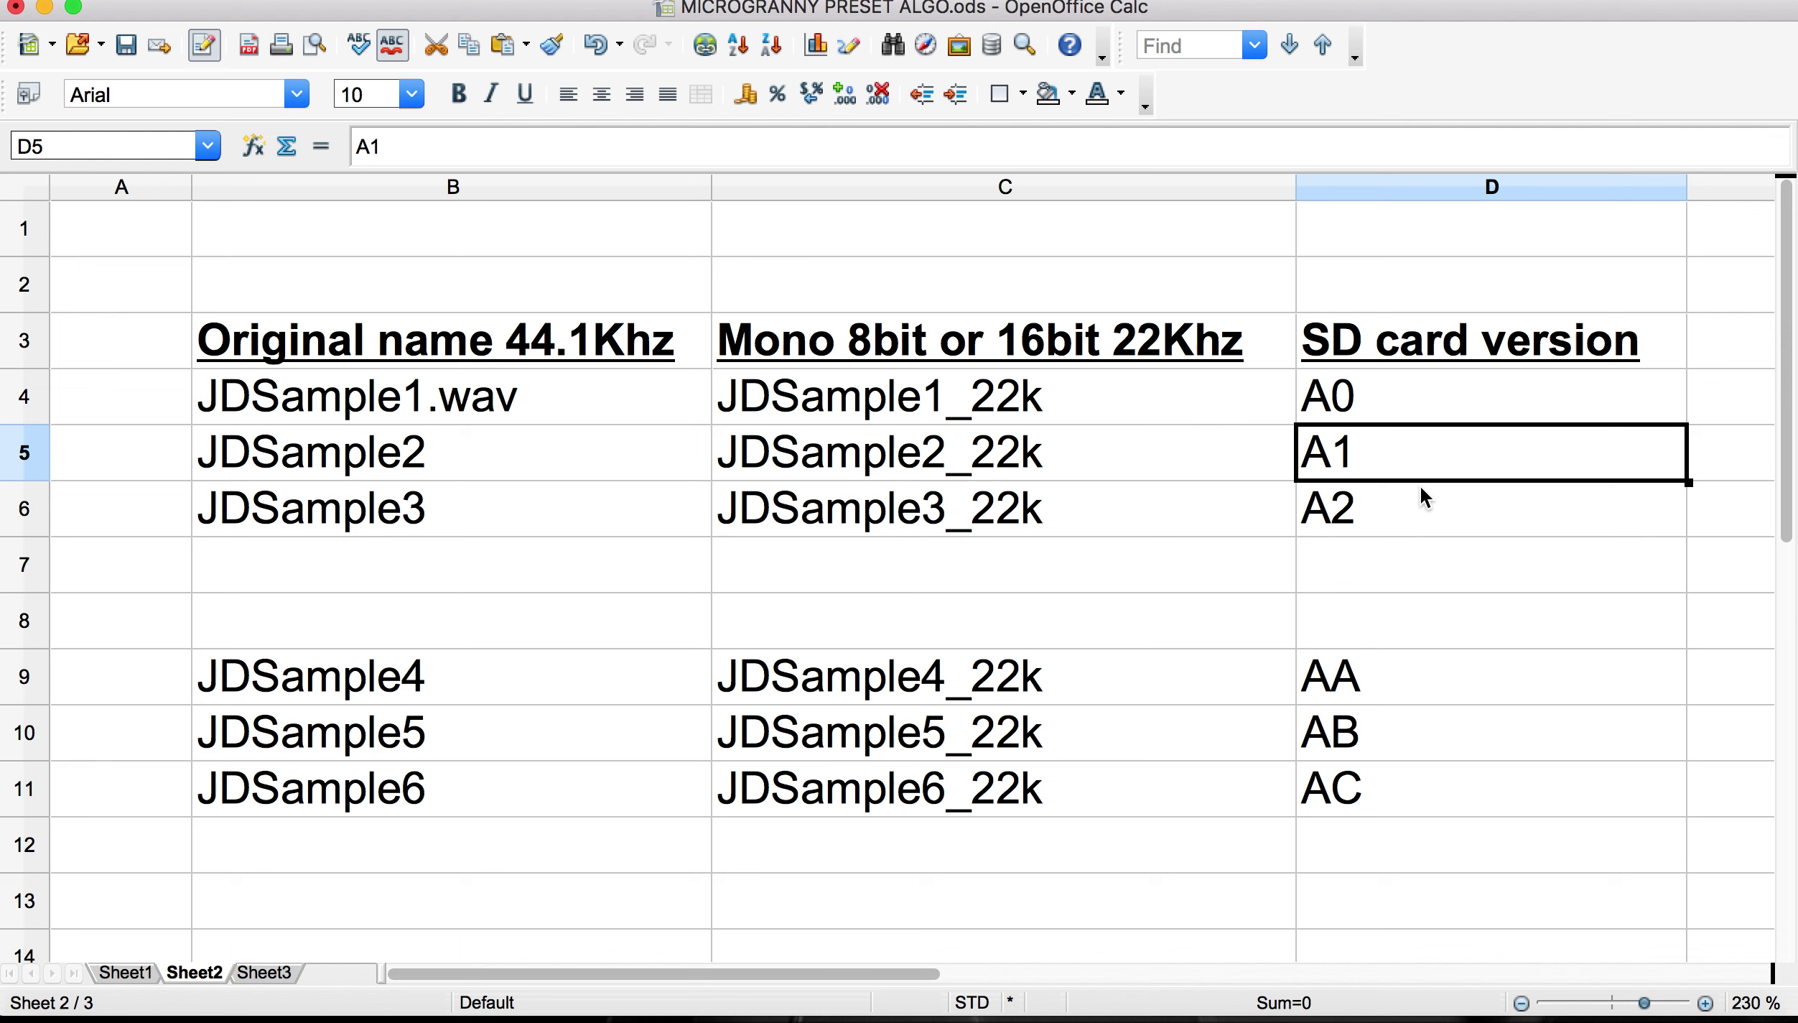
click(1477, 511)
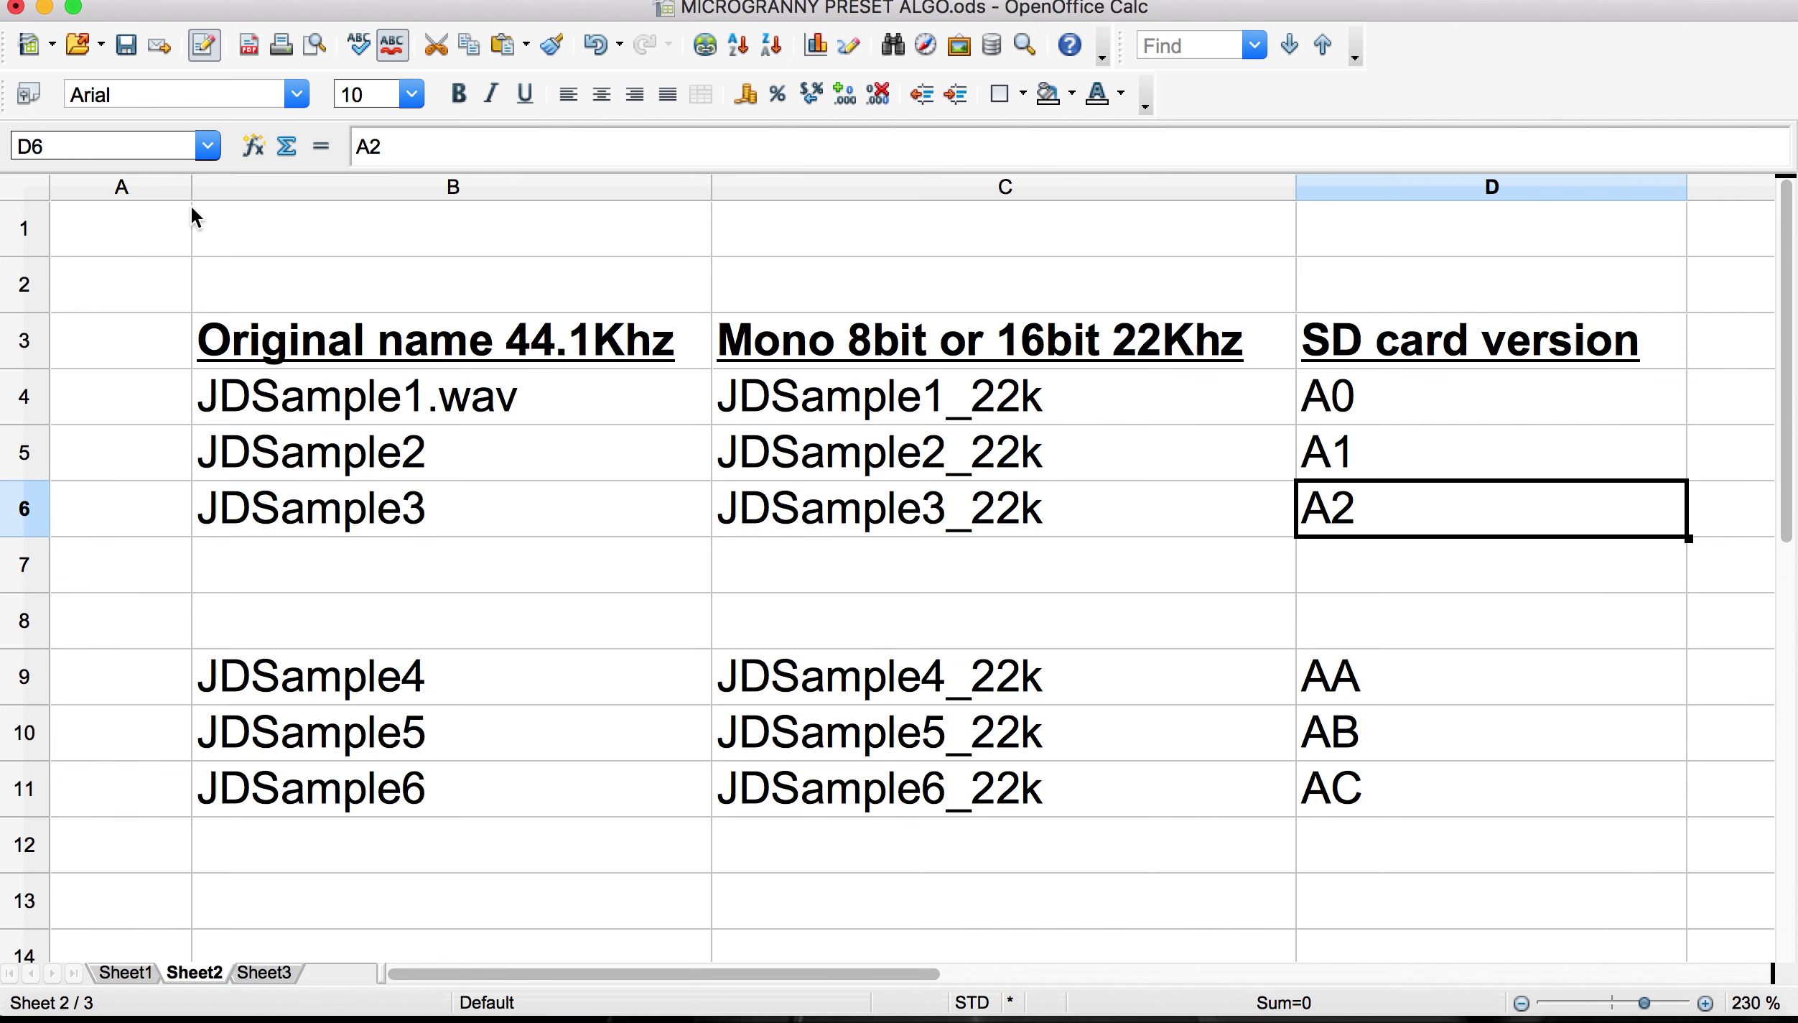
drag(191, 186, 122, 209)
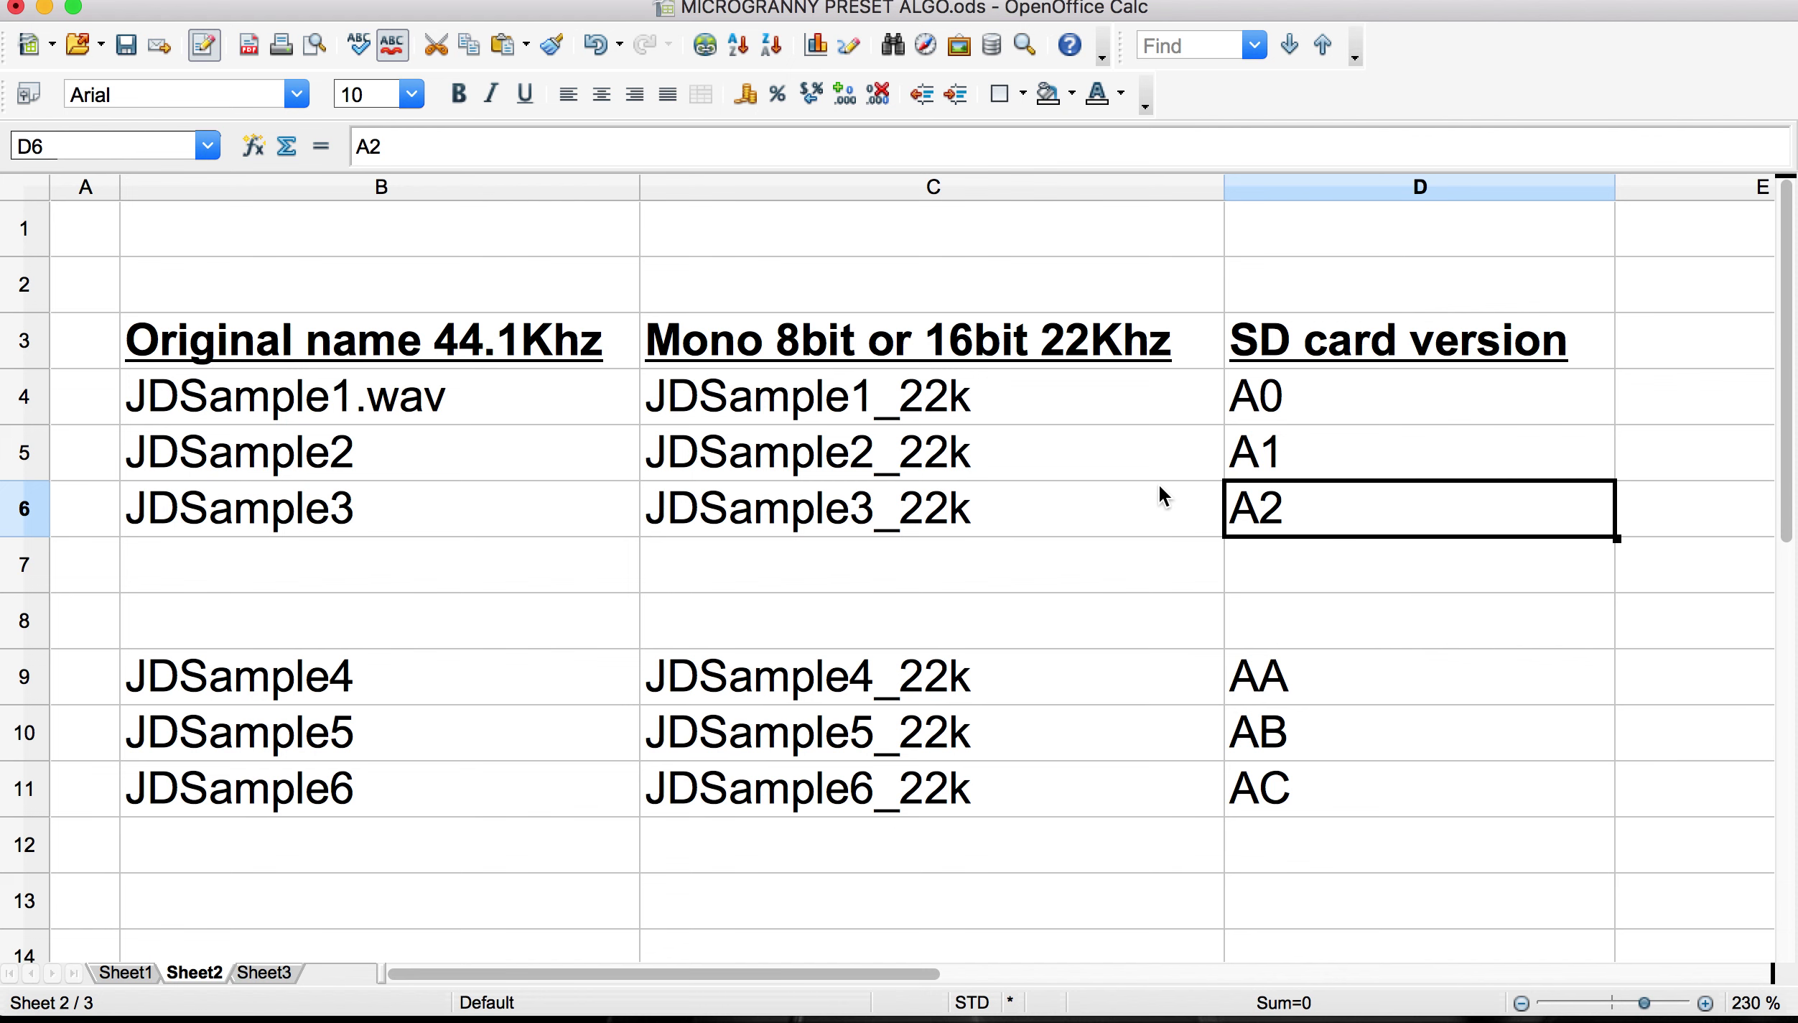
click(122, 971)
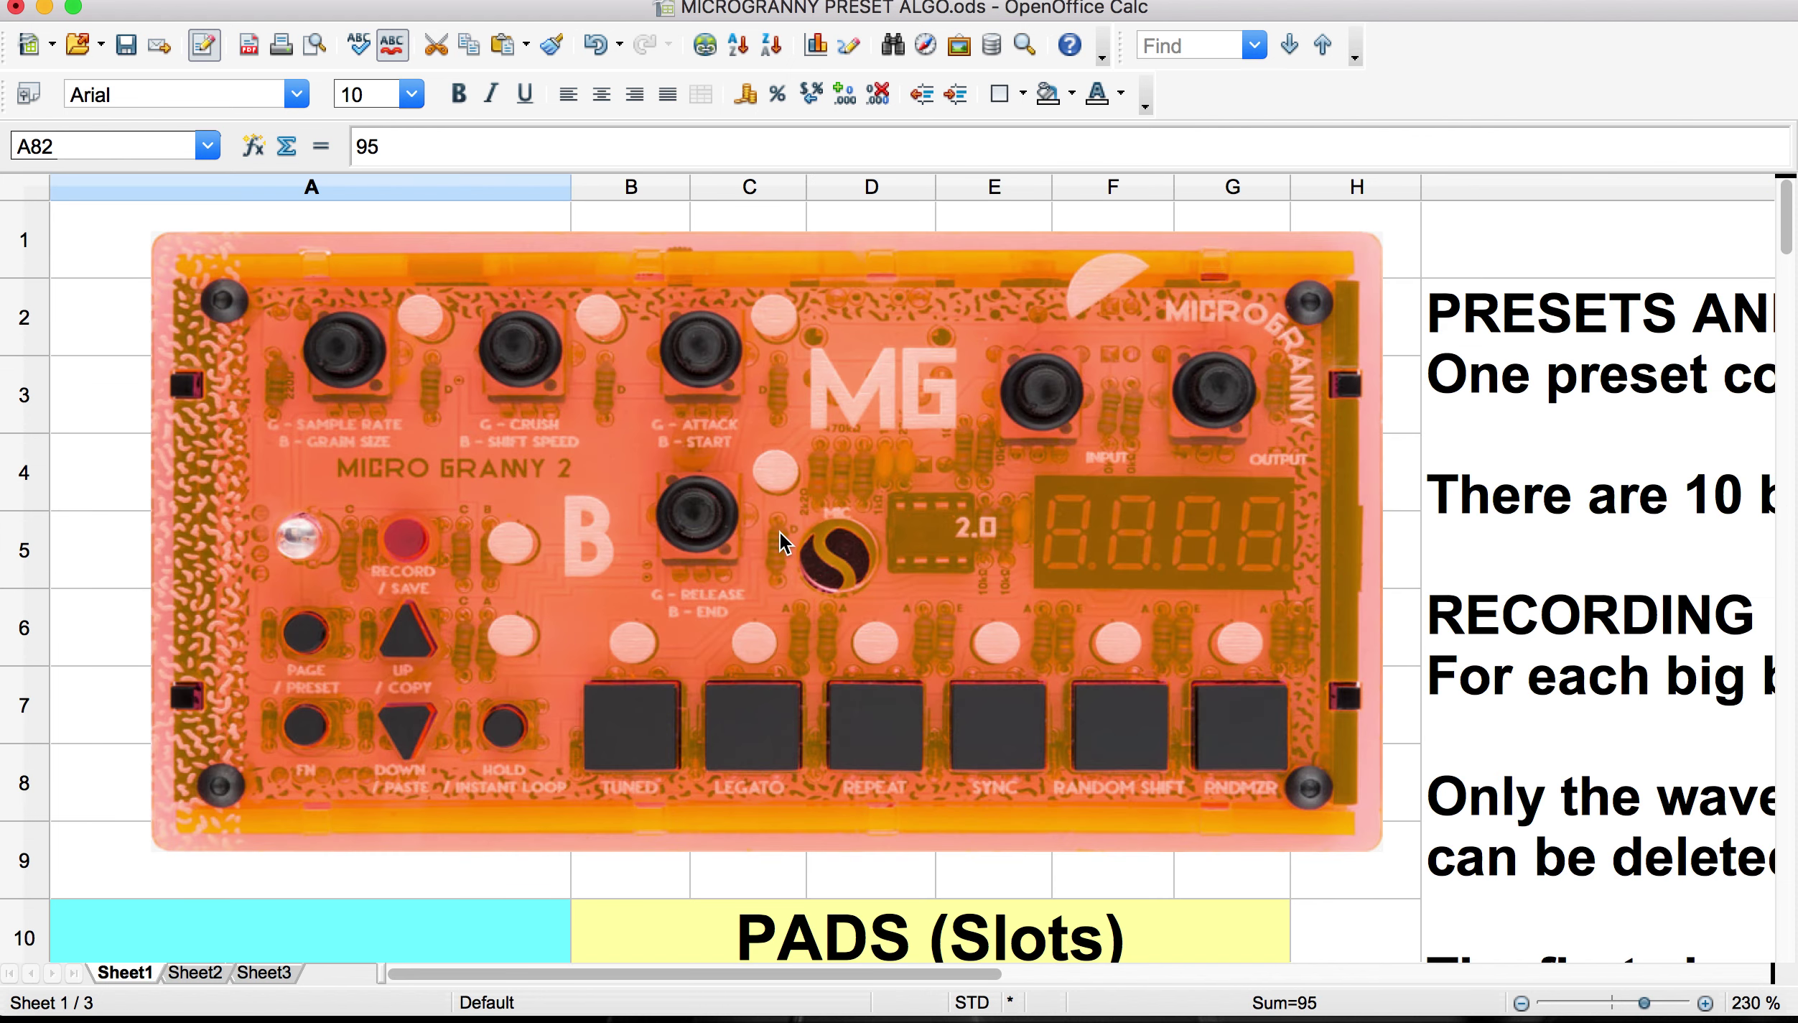